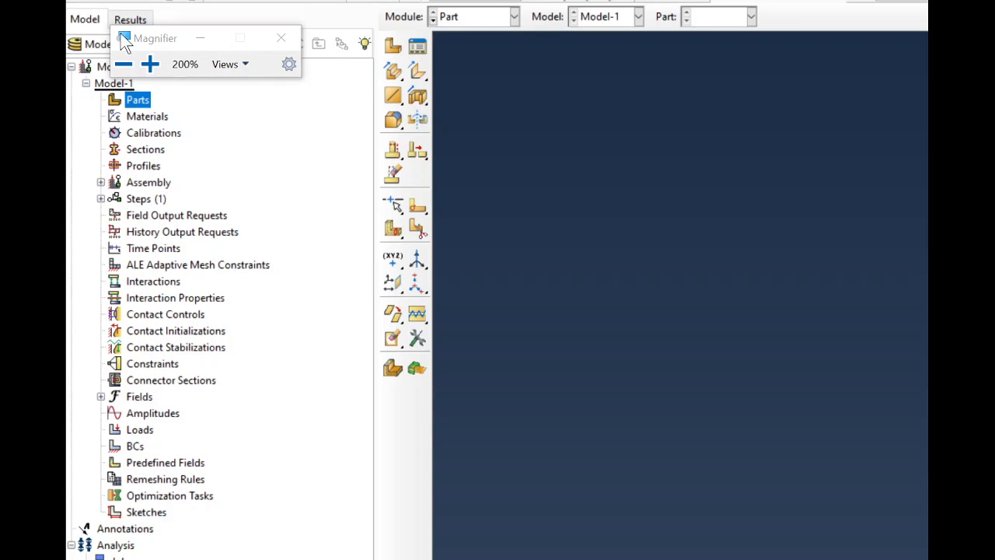
Create a 2D planar deformable shell part named AlumMatrix with an approximate size of 40
{"action": "left_click", "coordinate": [202, 38]}
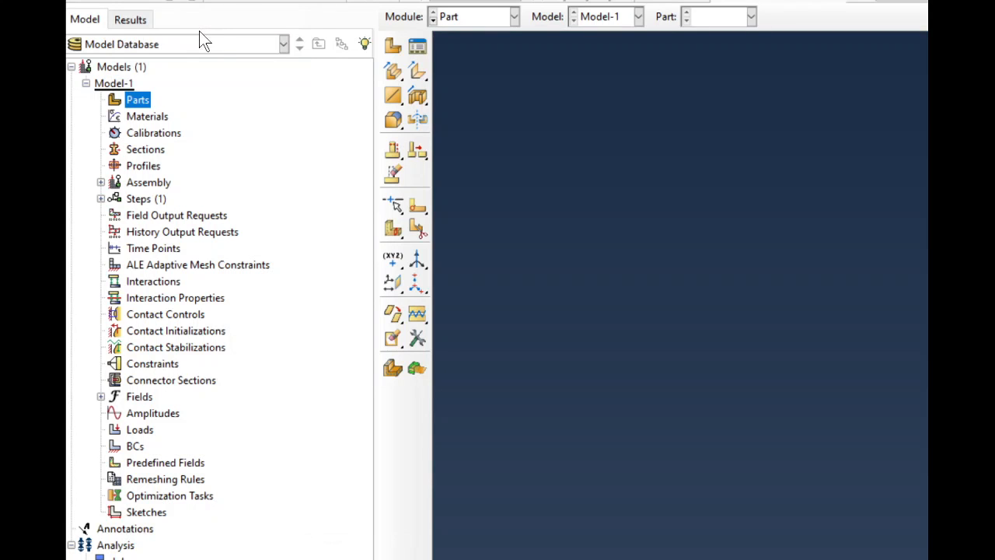
{"action": "key", "text": "super+Escape"}
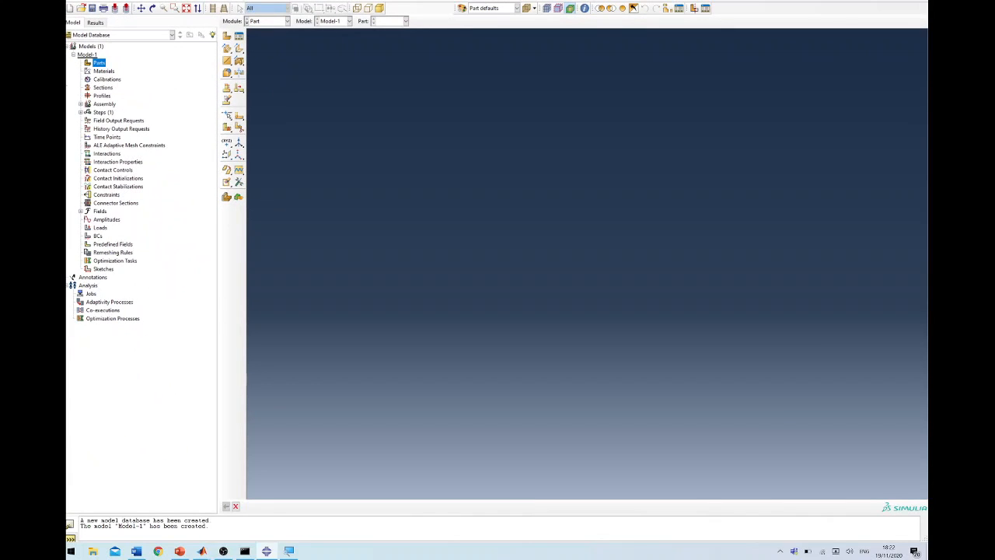
{"action": "double_click", "coordinate": [99, 64]}
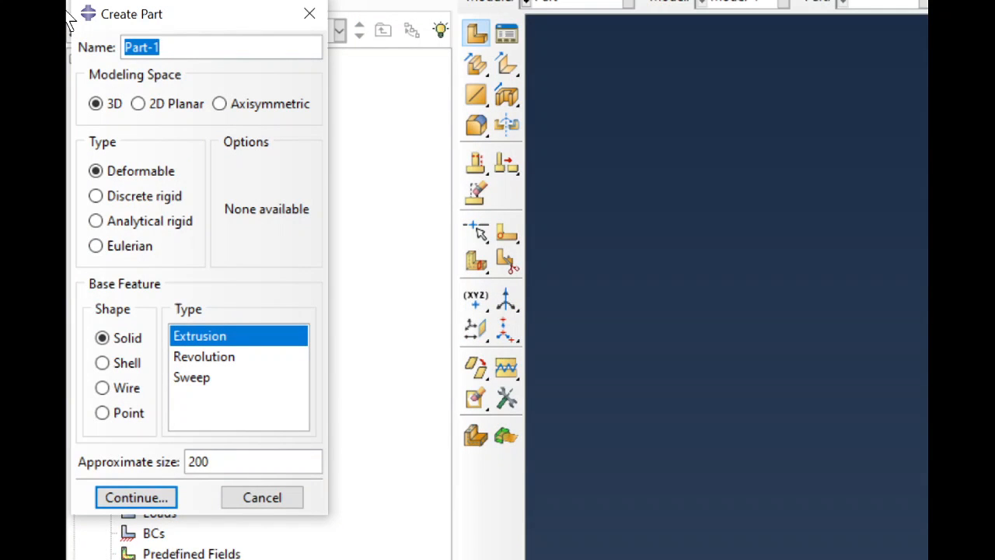
{"action": "type", "text": "Alum"}
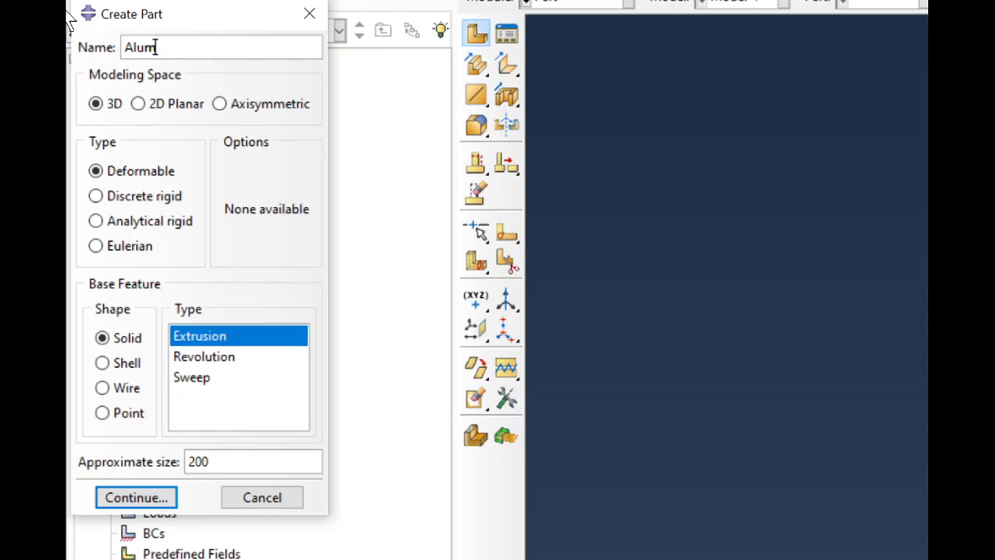
{"action": "type", "text": "Matrix"}
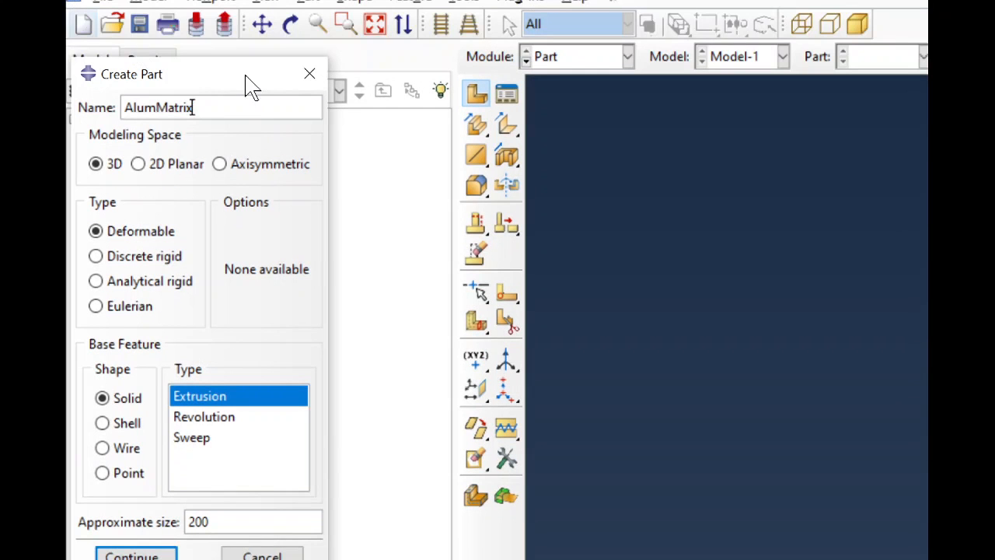
{"action": "left_click", "coordinate": [165, 164]}
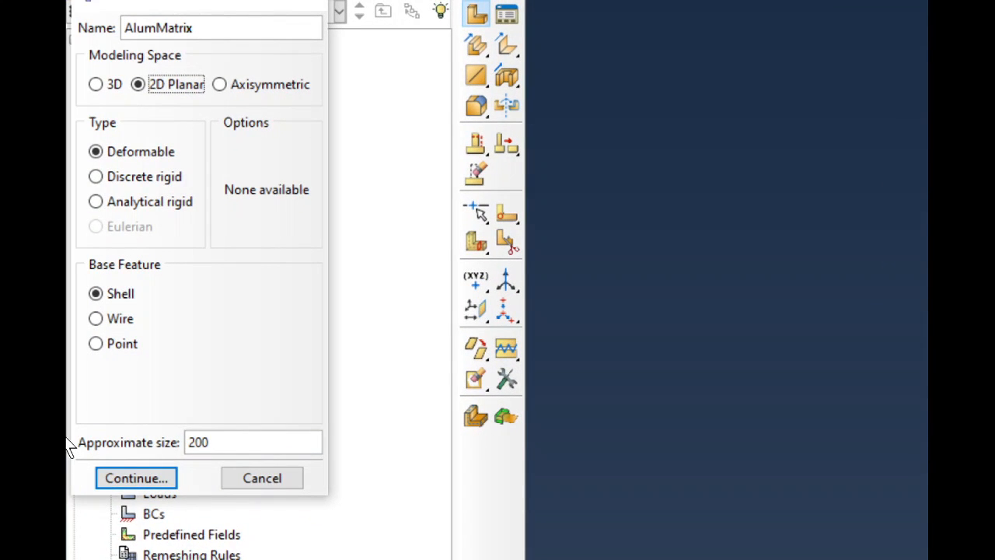
{"action": "left_click", "coordinate": [199, 441]}
{"action": "key", "text": "BackSpace"}
{"action": "key", "text": "BackSpace"}
{"action": "type", "text": "4"}
{"action": "left_click", "coordinate": [132, 478]}
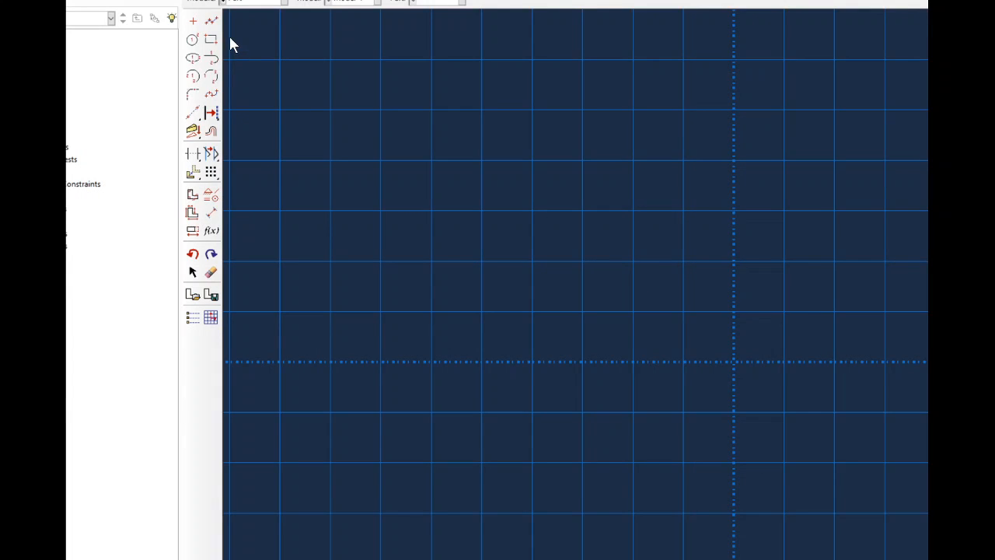
Sketch a square about 10 by 10 units with its lower-left corner at the origin, and finish the shell section
{"action": "left_click", "coordinate": [211, 39]}
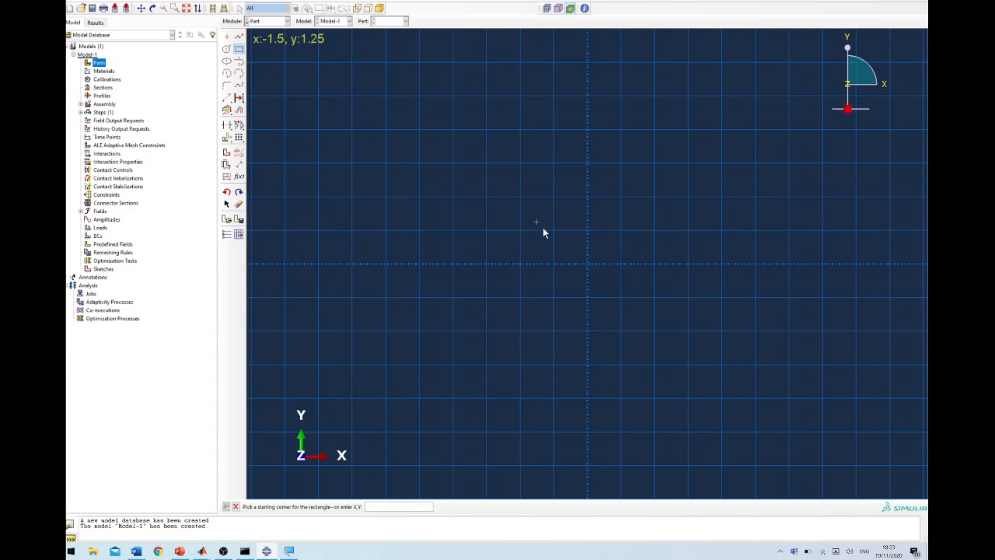
{"action": "left_click", "coordinate": [588, 264]}
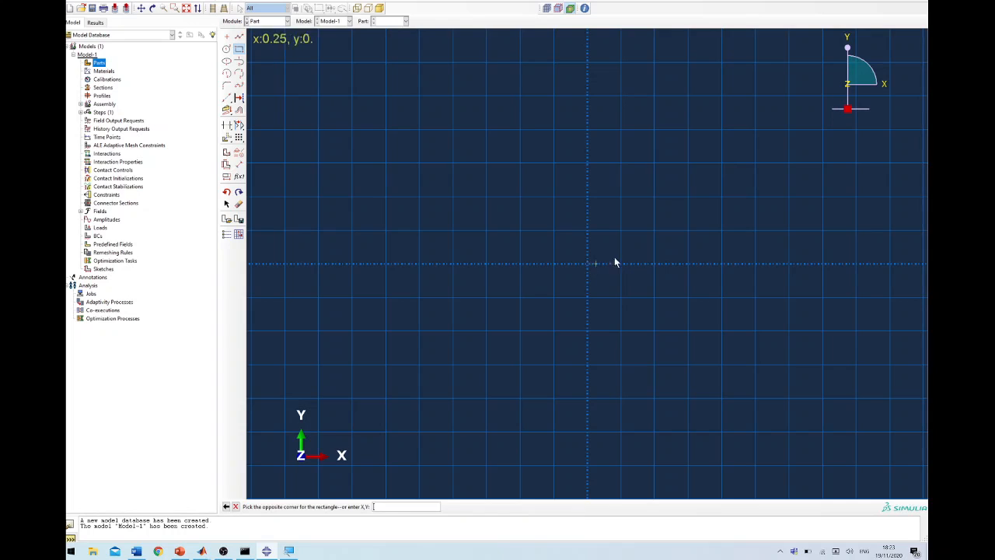
{"action": "left_click", "coordinate": [796, 73]}
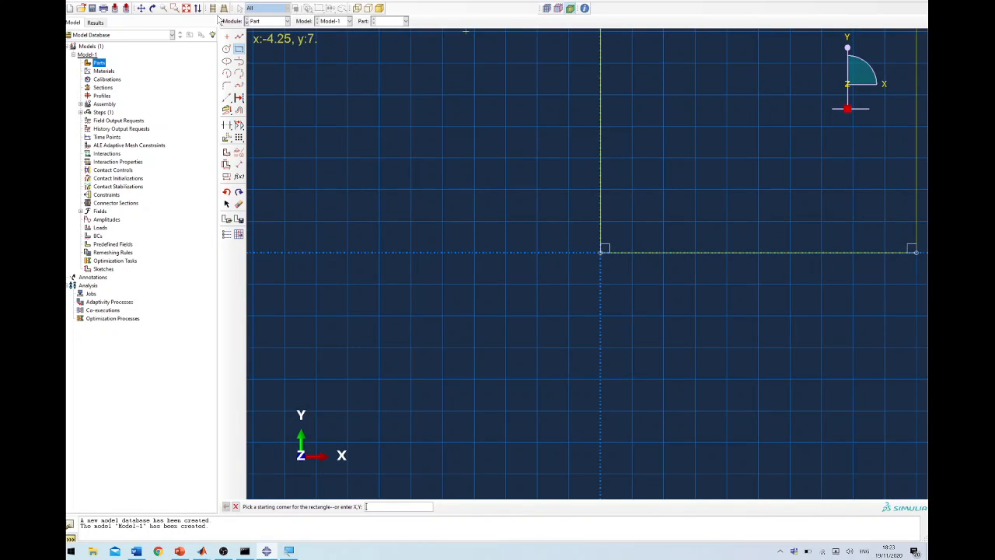
{"action": "left_click", "coordinate": [187, 10]}
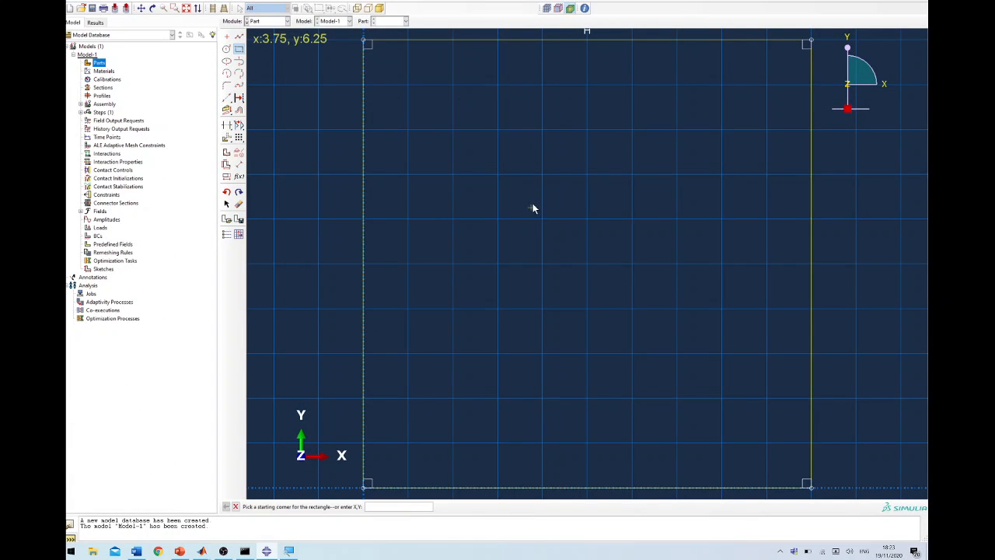
{"action": "right_click", "coordinate": [427, 170]}
{"action": "left_click", "coordinate": [449, 210]}
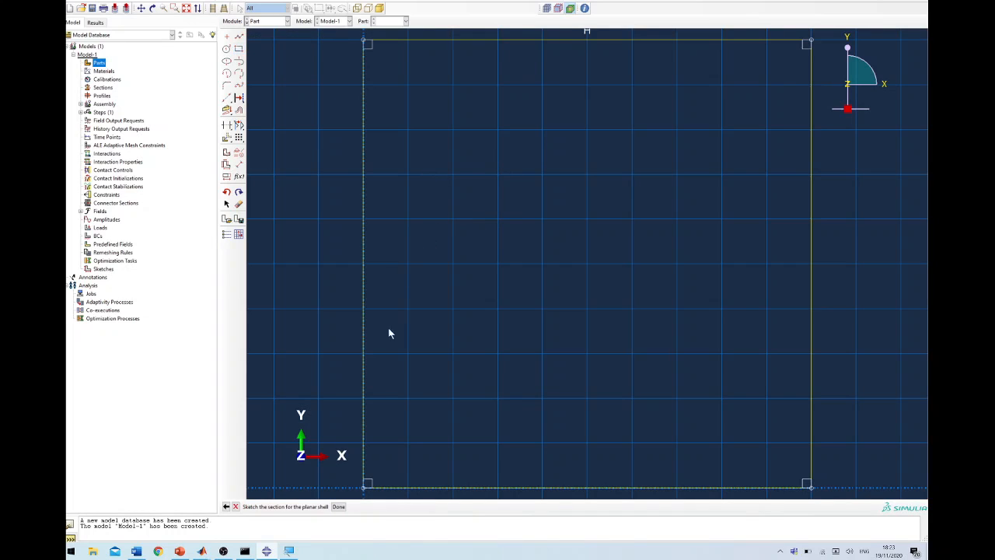
{"action": "left_click", "coordinate": [338, 506]}
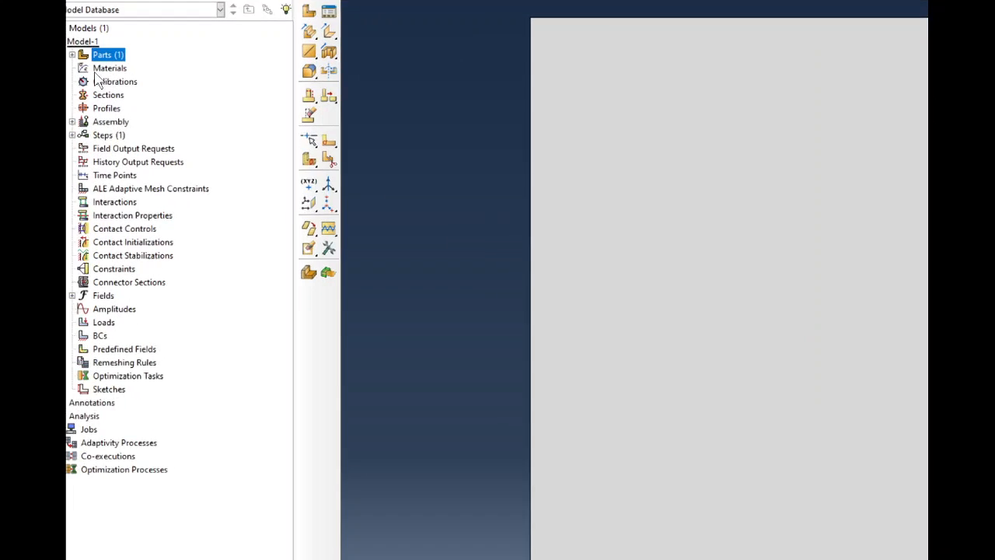
{"action": "left_click", "coordinate": [71, 54]}
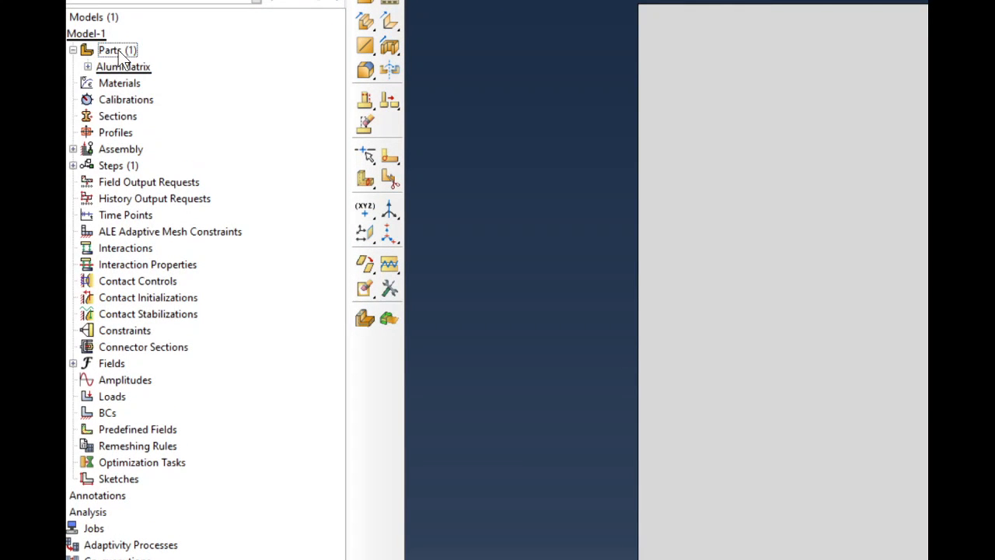
{"action": "left_click", "coordinate": [116, 50]}
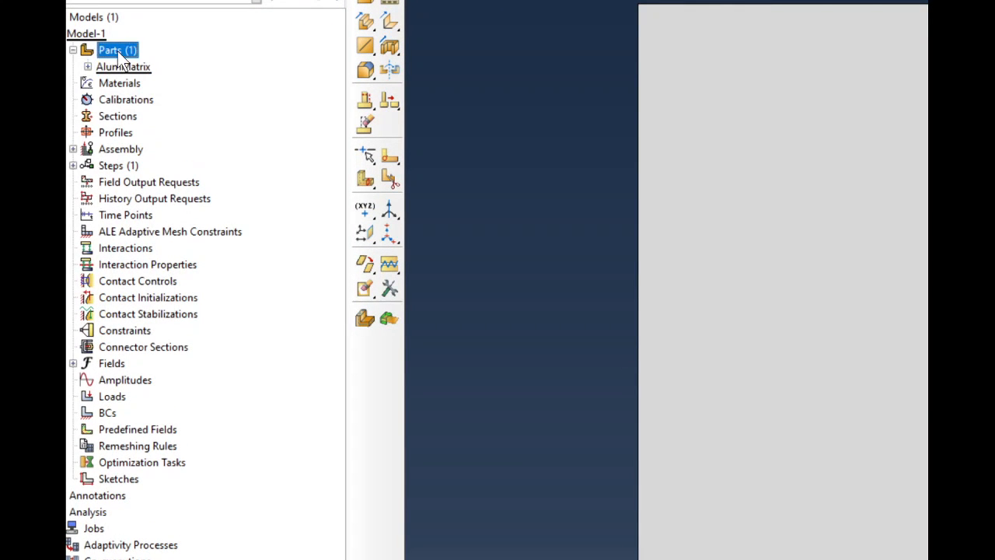
{"action": "double_click", "coordinate": [118, 51]}
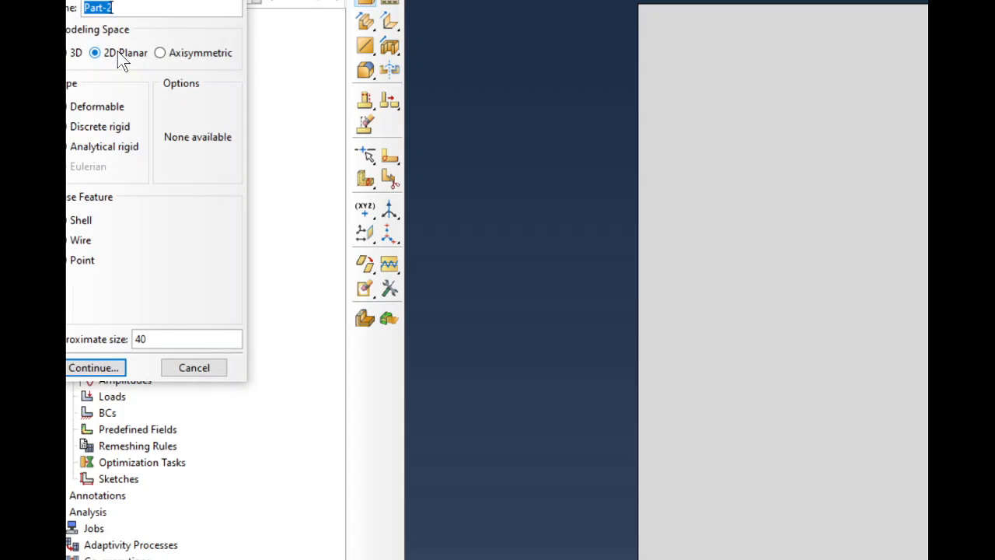
{"action": "type", "text": "SiCParticle"}
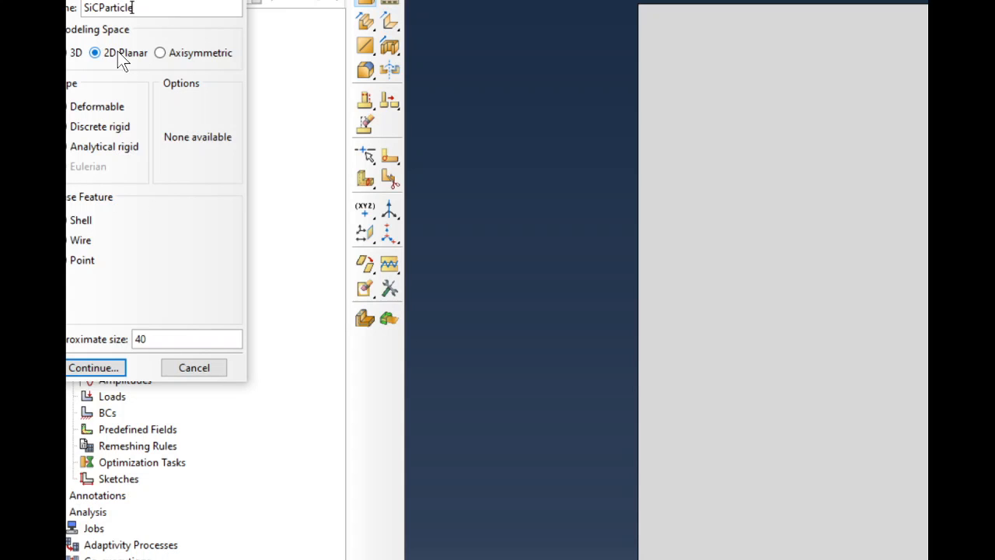
{"action": "key", "text": "Return"}
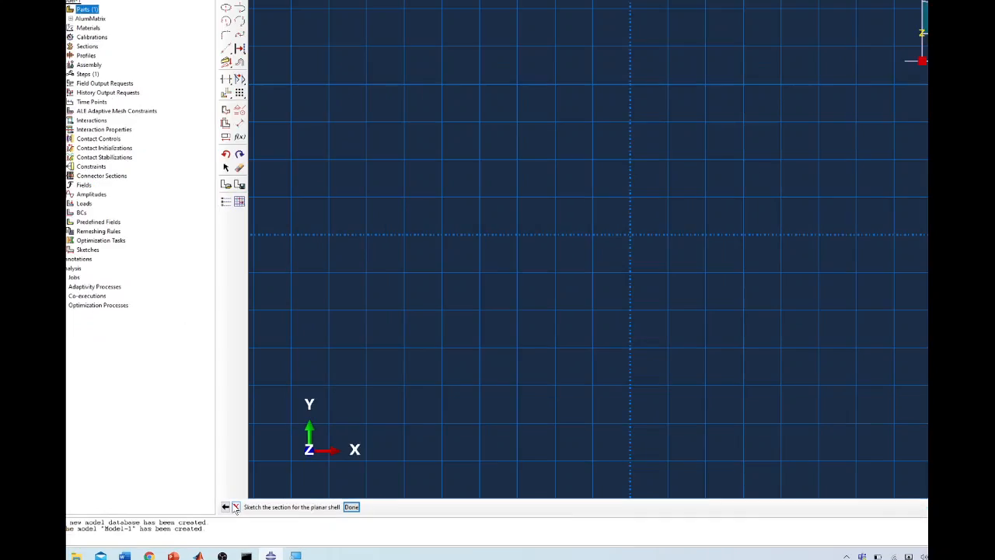
{"action": "left_click", "coordinate": [240, 516]}
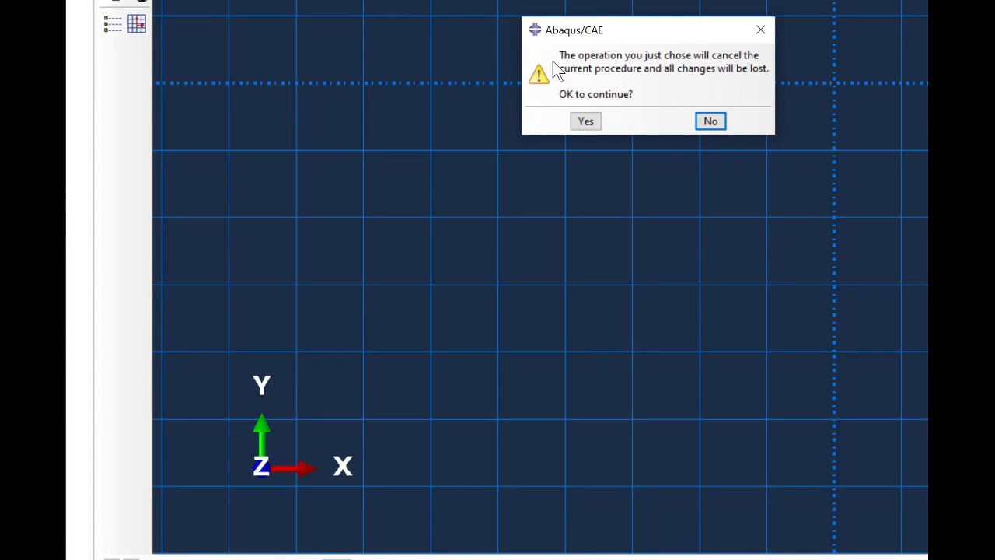
{"action": "left_click", "coordinate": [589, 123]}
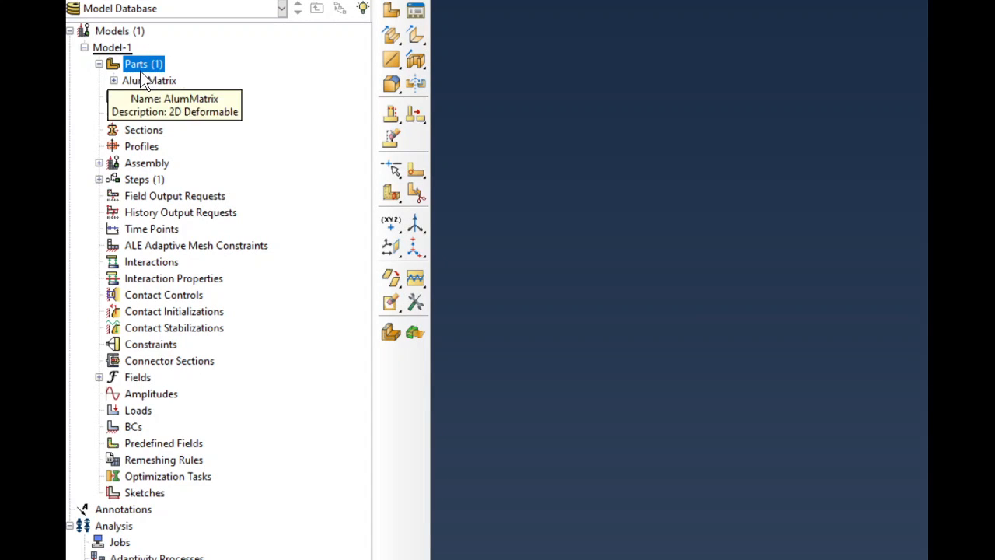
Create a 2D planar deformable shell part named SiCParticle with an approximate size of 40
{"action": "double_click", "coordinate": [146, 67]}
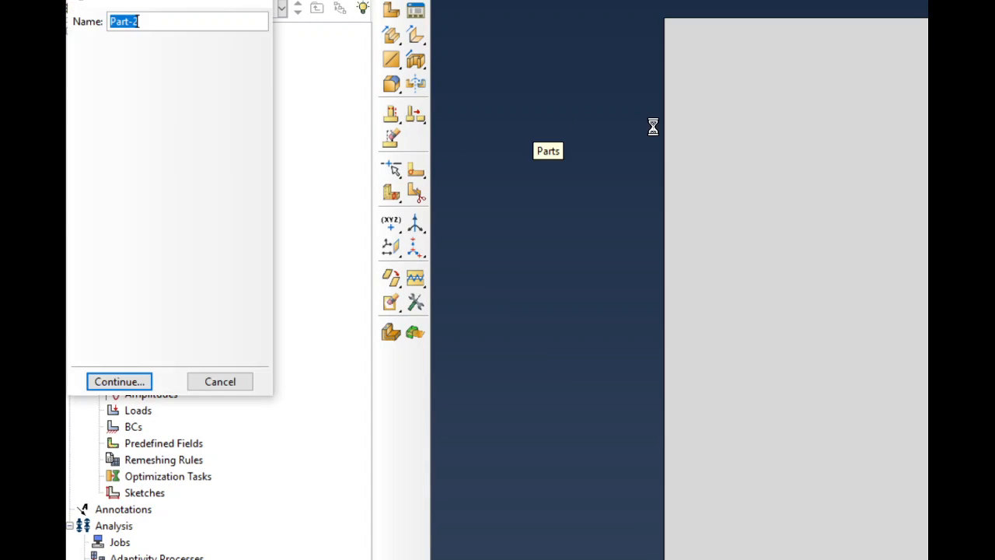
{"action": "type", "text": "SiCp"}
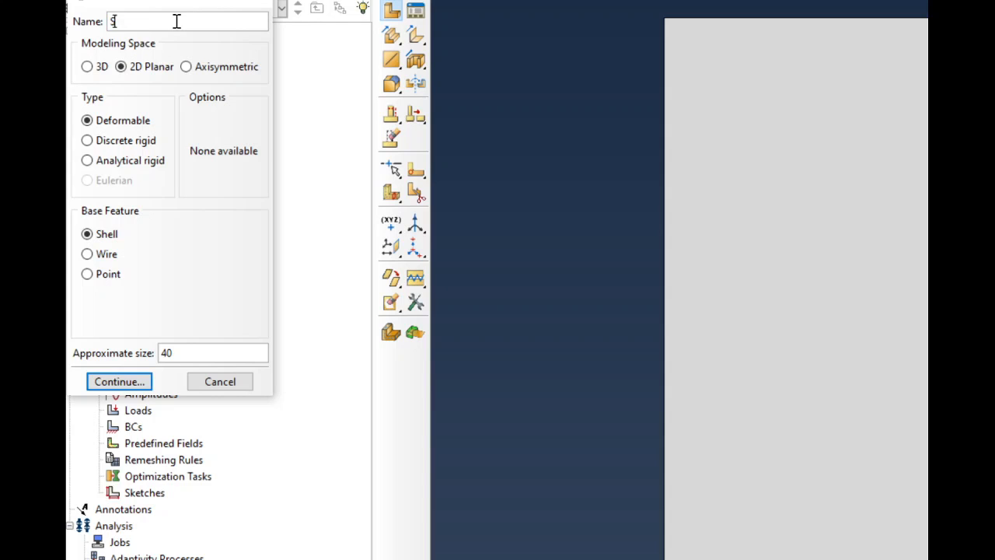
{"action": "key", "text": "BackSpace"}
{"action": "key", "text": "BackSpace"}
{"action": "type", "text": "CParticle"}
{"action": "left_click", "coordinate": [131, 381]}
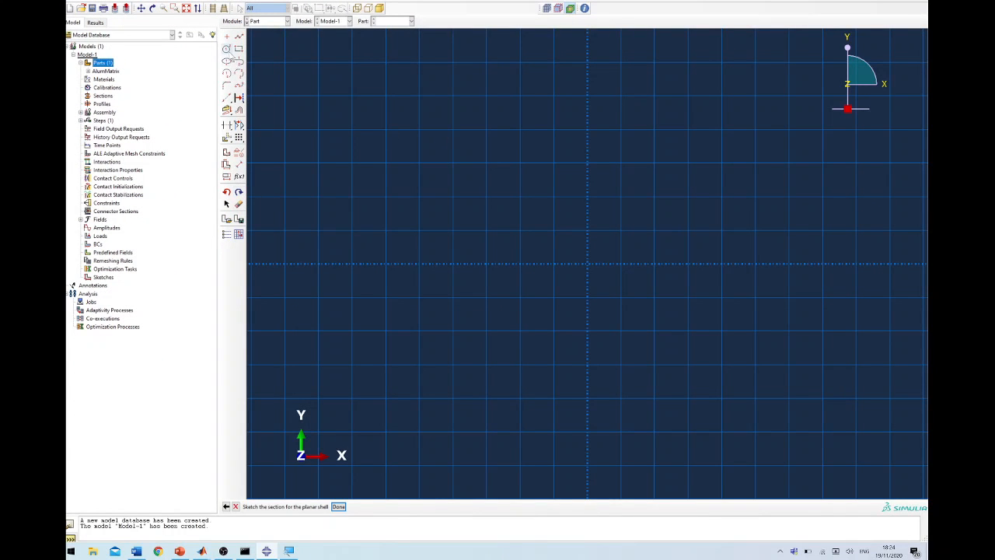
Sketch a circle centred at 0,0 with a radius of about 1
{"action": "left_click", "coordinate": [226, 49]}
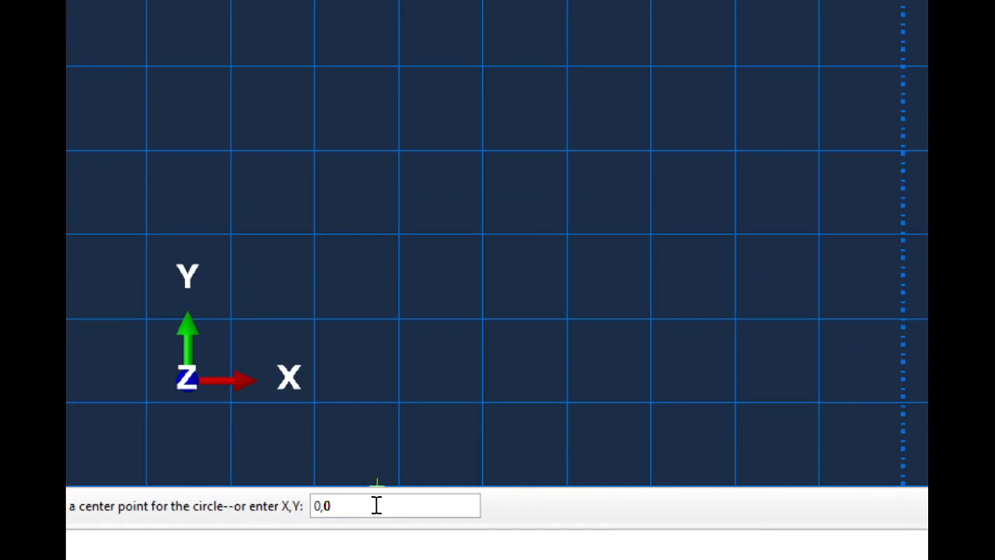
{"action": "key", "text": "Return"}
{"action": "scroll", "coordinate": [858, 133], "scroll_direction": "down", "scroll_amount": 3}
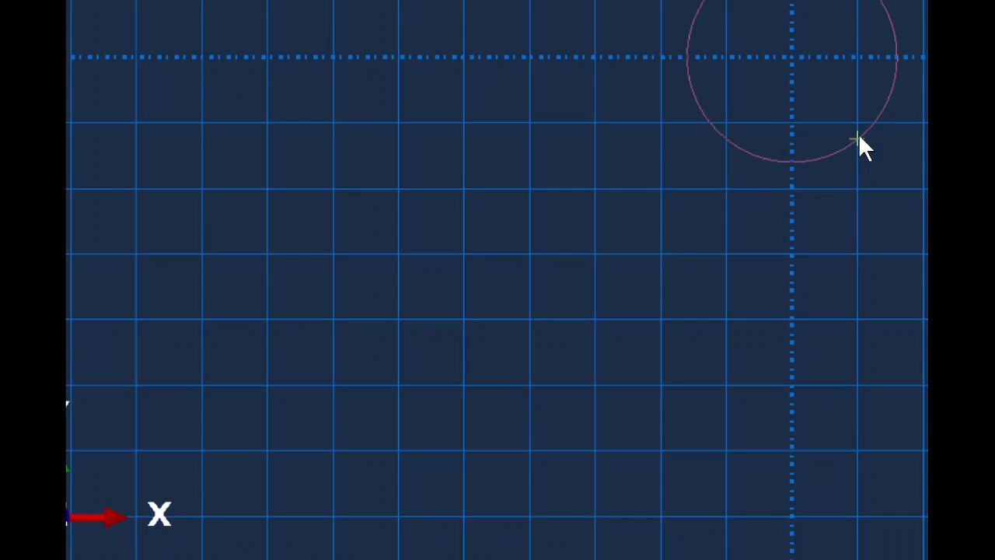
{"action": "scroll", "coordinate": [819, 49], "scroll_direction": "down", "scroll_amount": 1}
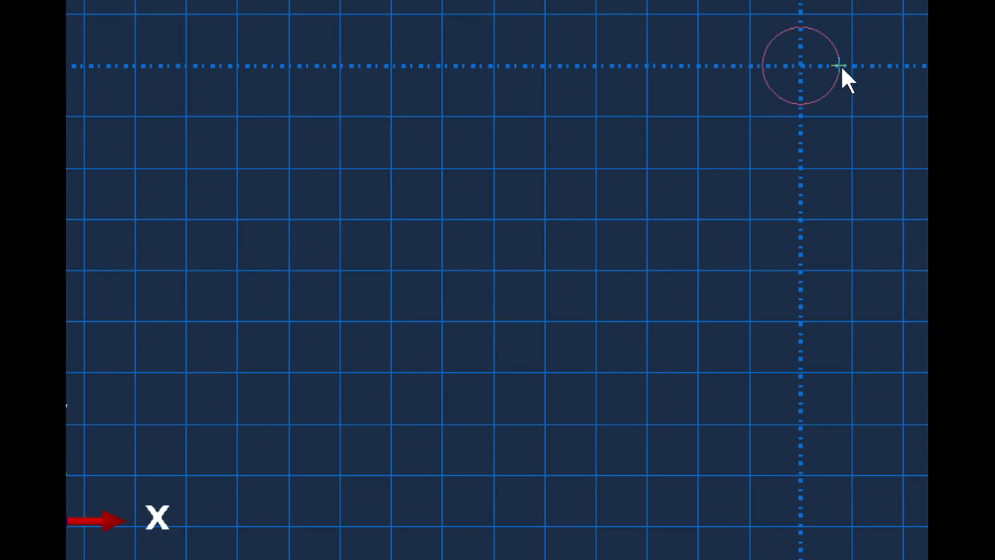
{"action": "left_click", "coordinate": [851, 66]}
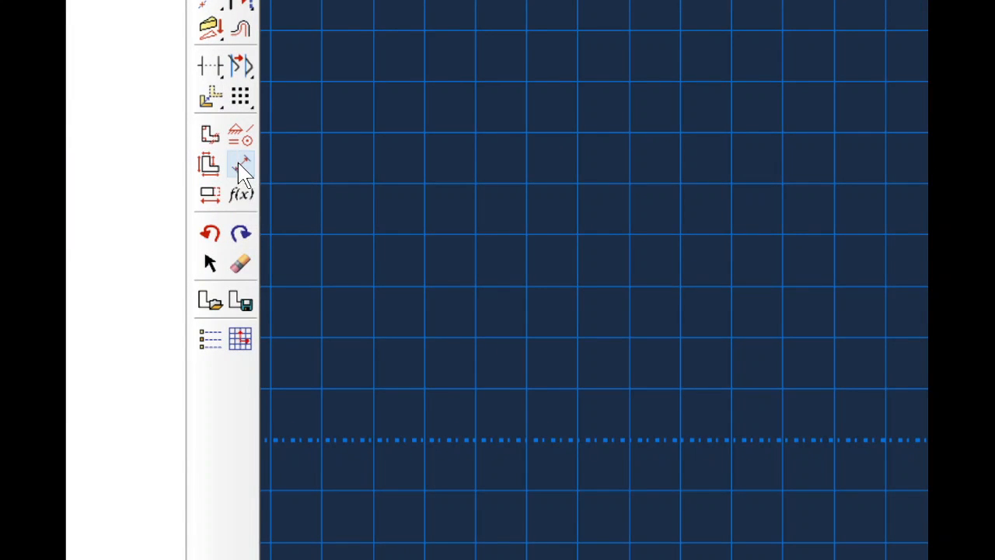
Dimension the circle's radius as 1.0 and end dimensioning
{"action": "left_click", "coordinate": [242, 165]}
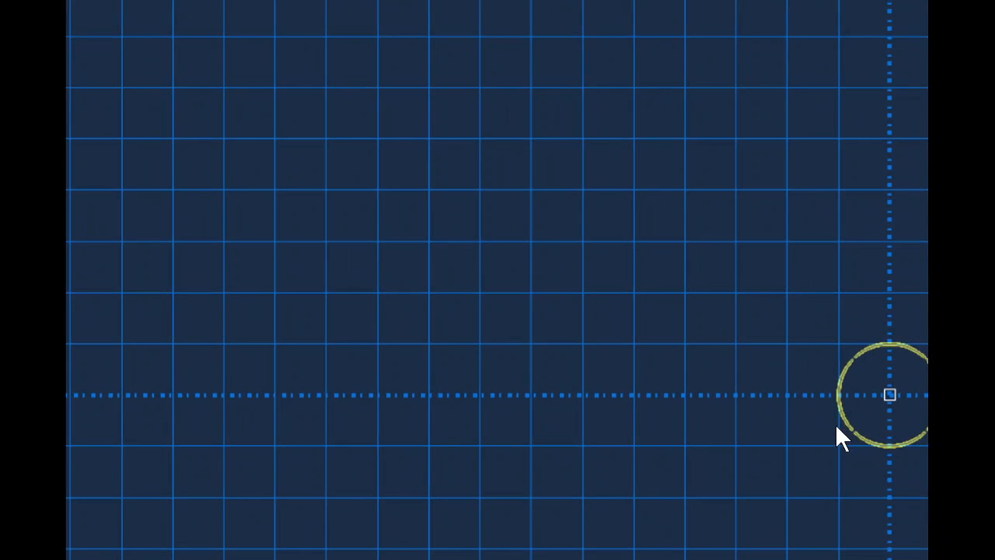
{"action": "left_click", "coordinate": [849, 421]}
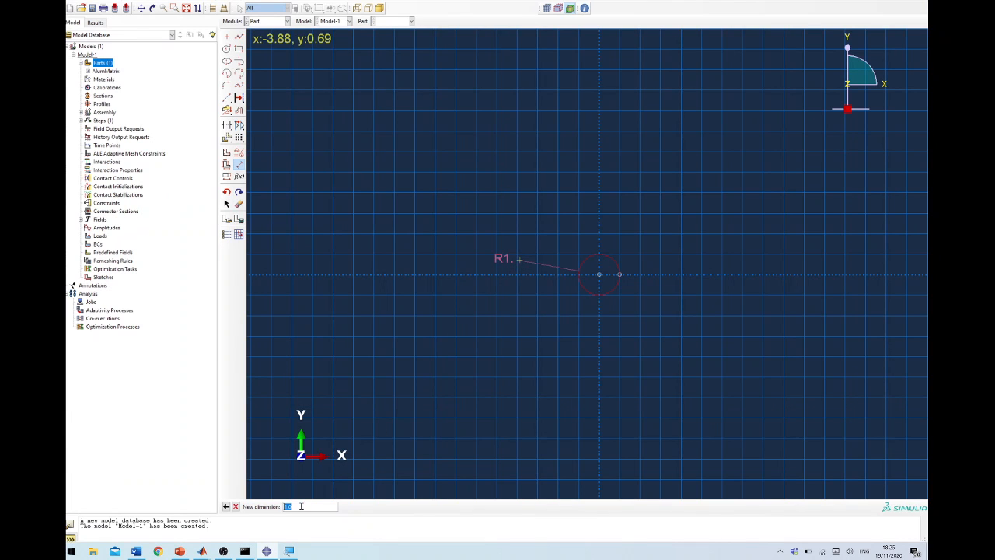
{"action": "left_click", "coordinate": [288, 506]}
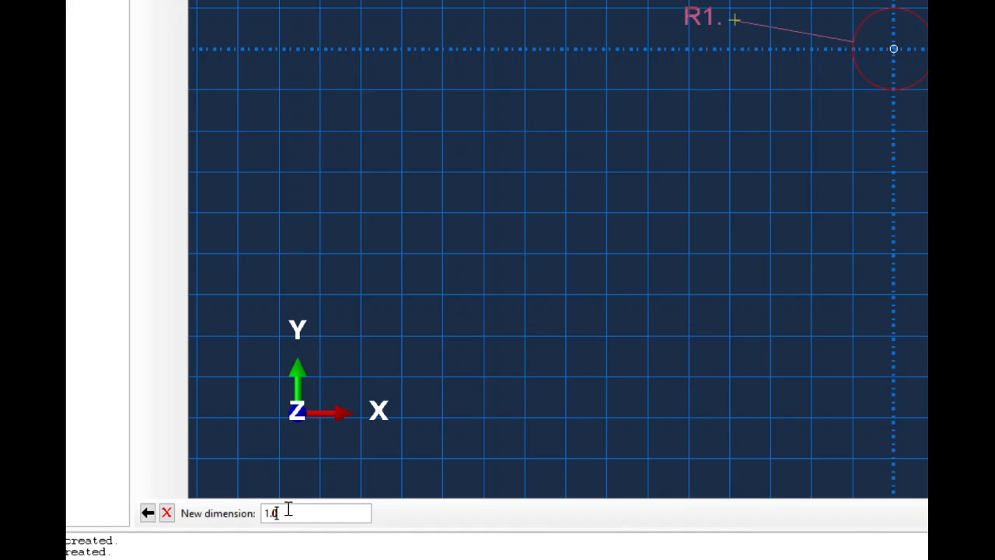
{"action": "key", "text": "Return"}
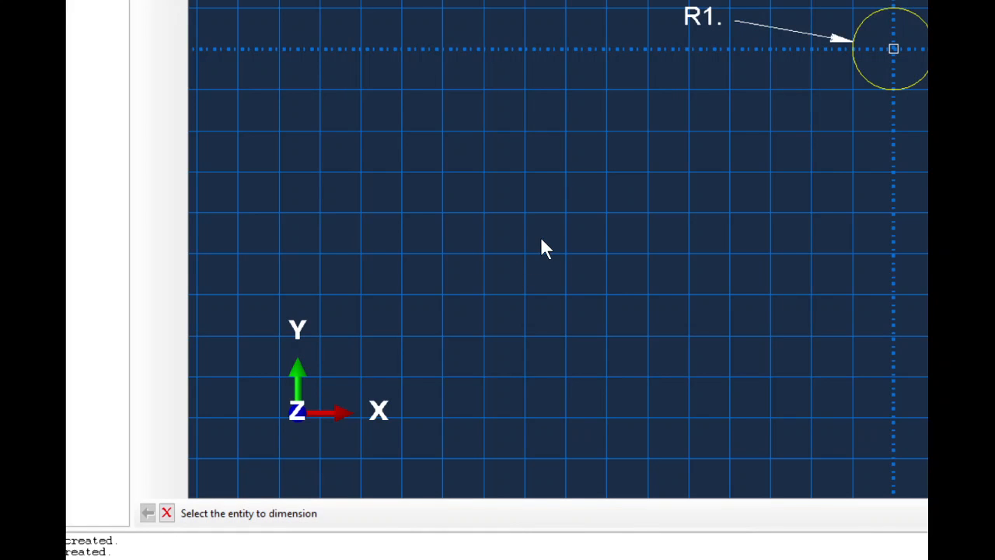
{"action": "scroll", "coordinate": [540, 233], "scroll_direction": "down", "scroll_amount": 2}
{"action": "scroll", "coordinate": [542, 243], "scroll_direction": "down", "scroll_amount": 5}
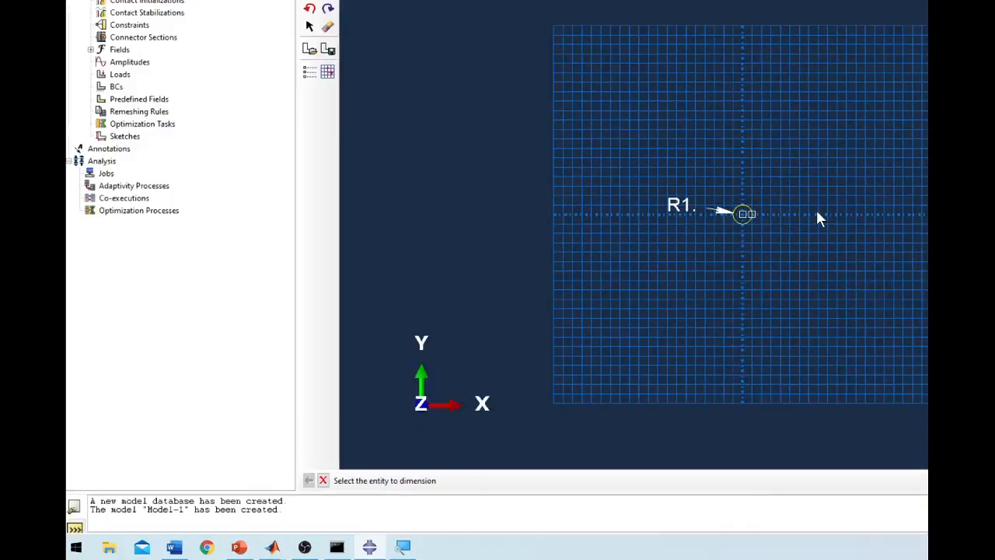
{"action": "scroll", "coordinate": [517, 339], "scroll_direction": "up", "scroll_amount": 4}
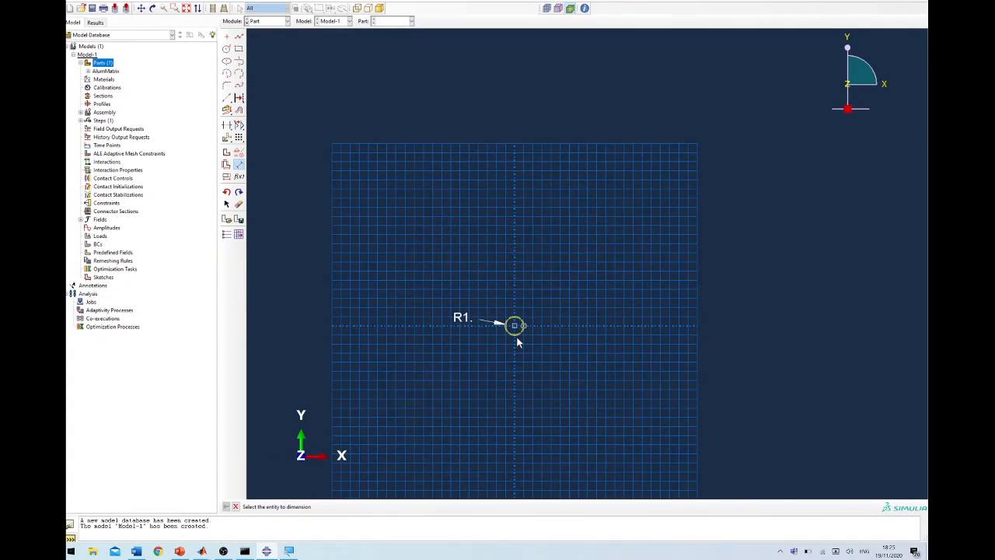
{"action": "scroll", "coordinate": [518, 342], "scroll_direction": "up", "scroll_amount": 3}
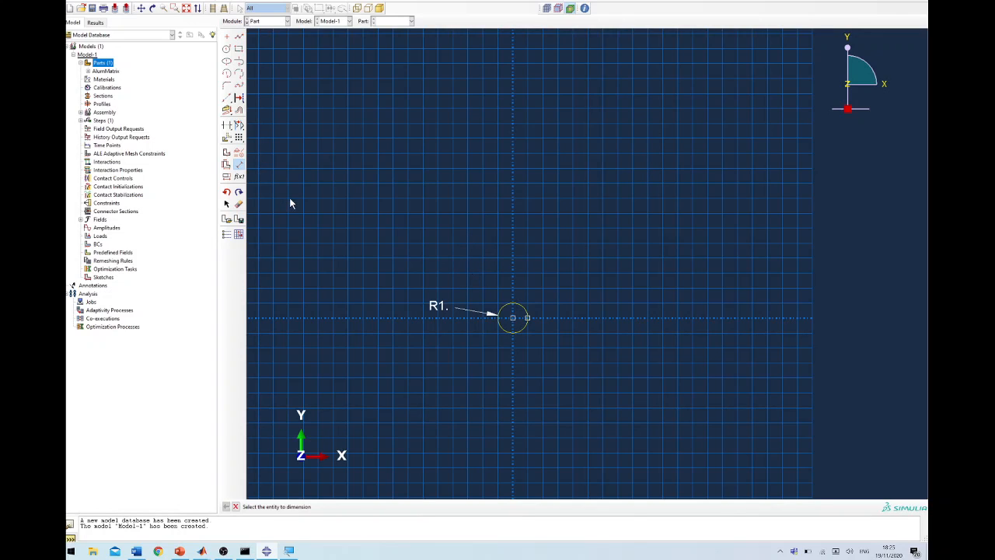
{"action": "left_click", "coordinate": [239, 164]}
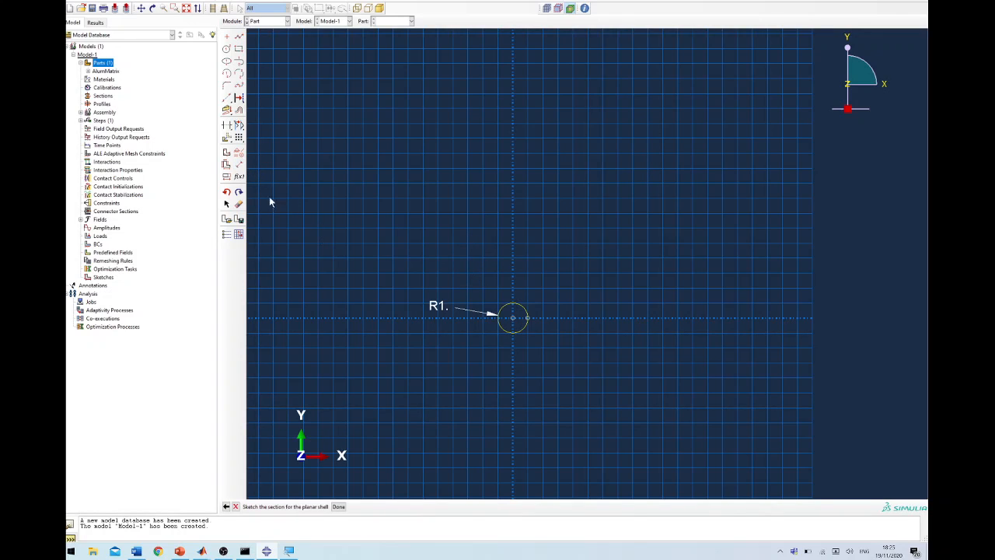
Delete the radius dimension from the circle at the origin, keeping the circle itself
{"action": "left_click", "coordinate": [239, 203]}
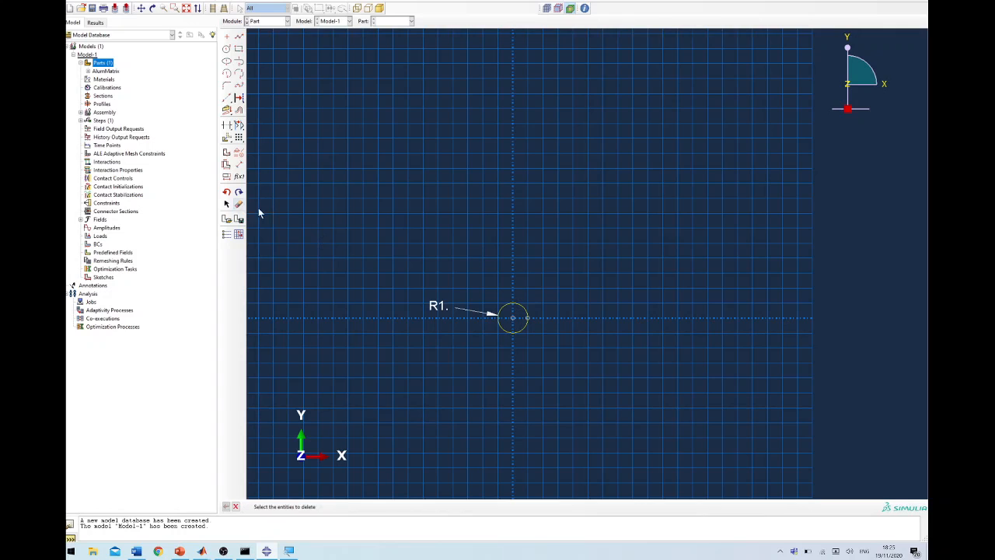
{"action": "left_click", "coordinate": [464, 313]}
{"action": "left_click", "coordinate": [375, 507]}
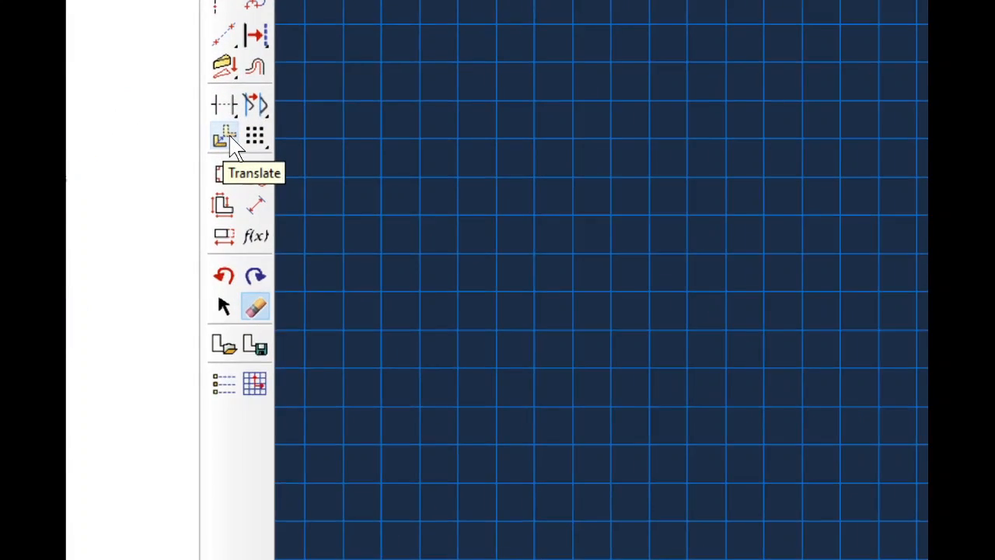
Copy the circle with Translate from its centre at the origin to 5.5,4.3, the first coordinate pair in the PowerPoint slide's table
{"action": "left_click", "coordinate": [230, 136]}
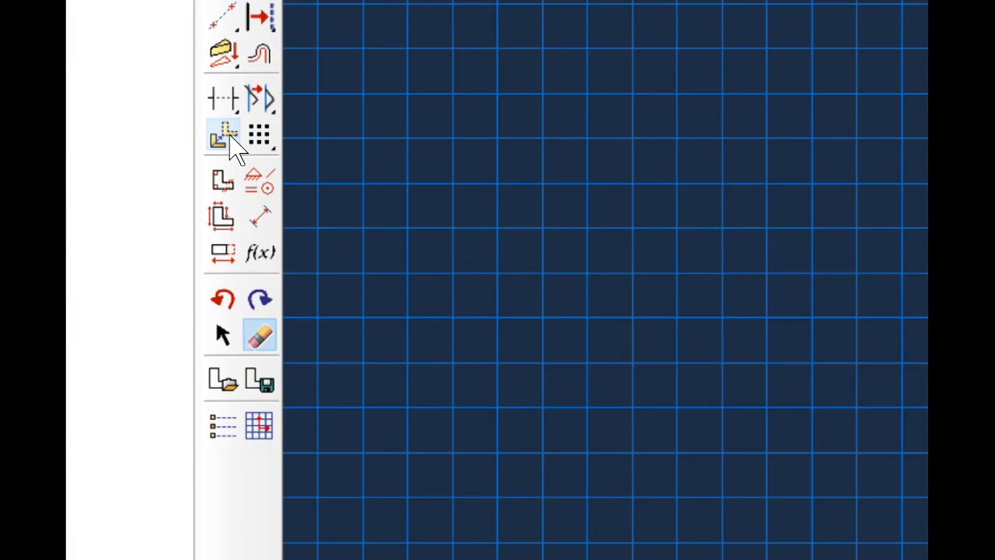
{"action": "left_click", "coordinate": [226, 137]}
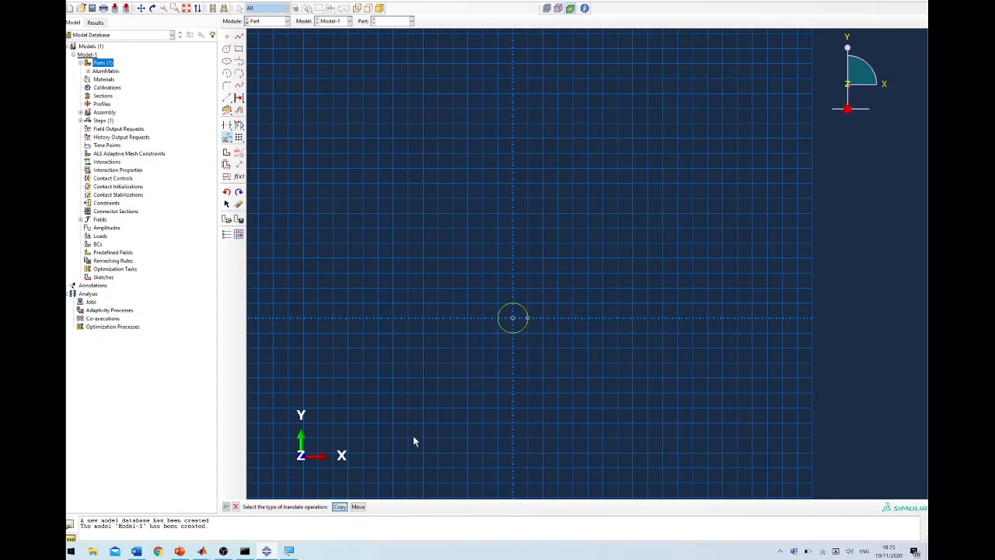
{"action": "left_click", "coordinate": [355, 506]}
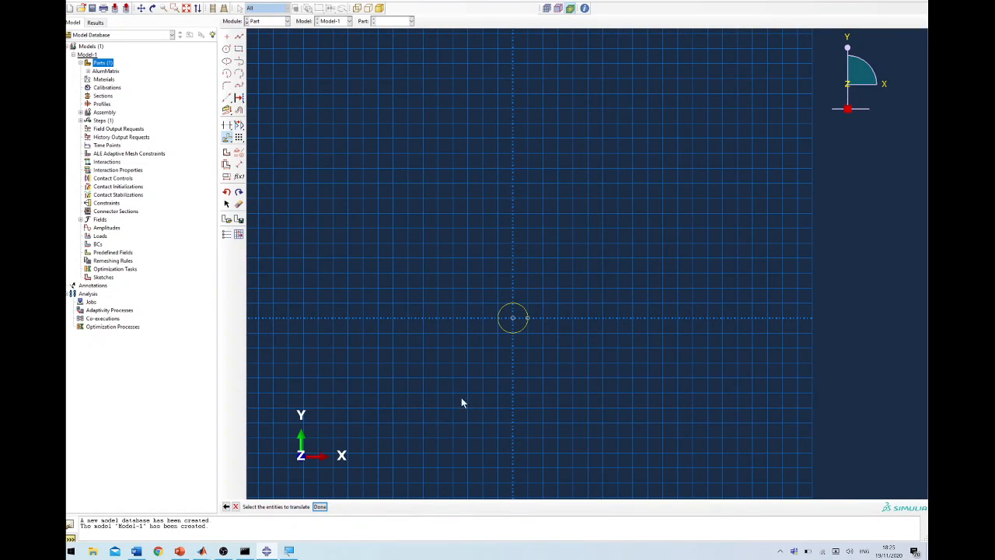
{"action": "left_click", "coordinate": [504, 316]}
{"action": "left_click", "coordinate": [325, 506]}
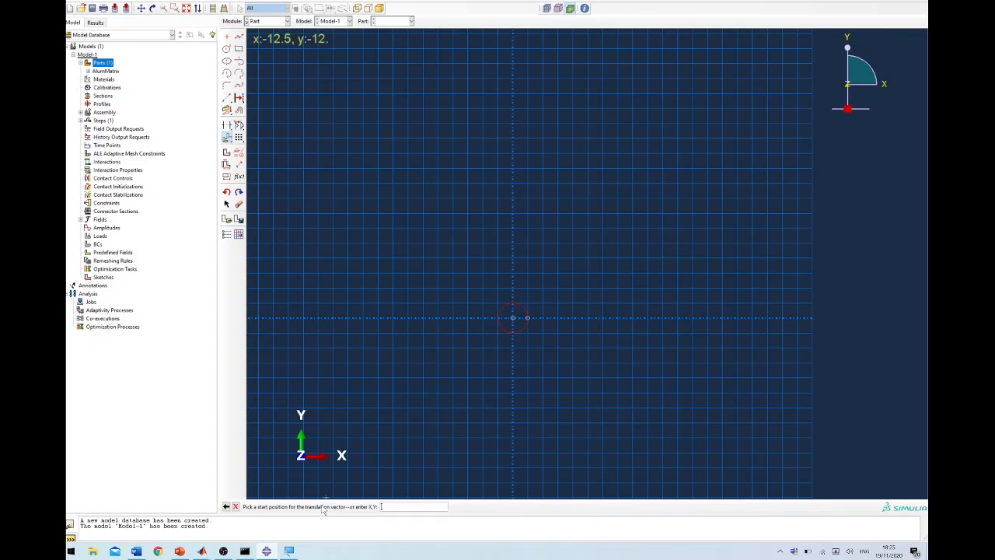
{"action": "left_click", "coordinate": [513, 318]}
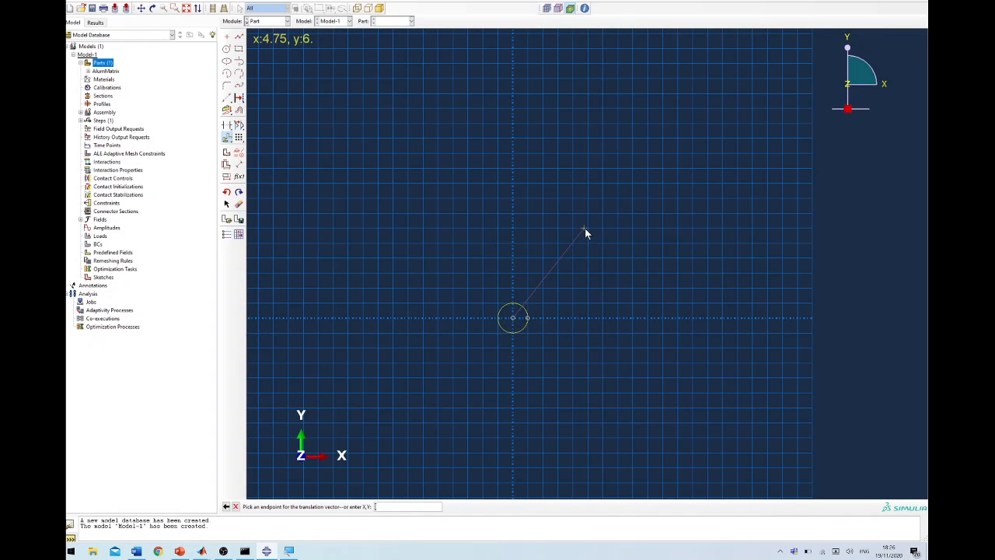
{"action": "key", "text": "alt+Tab"}
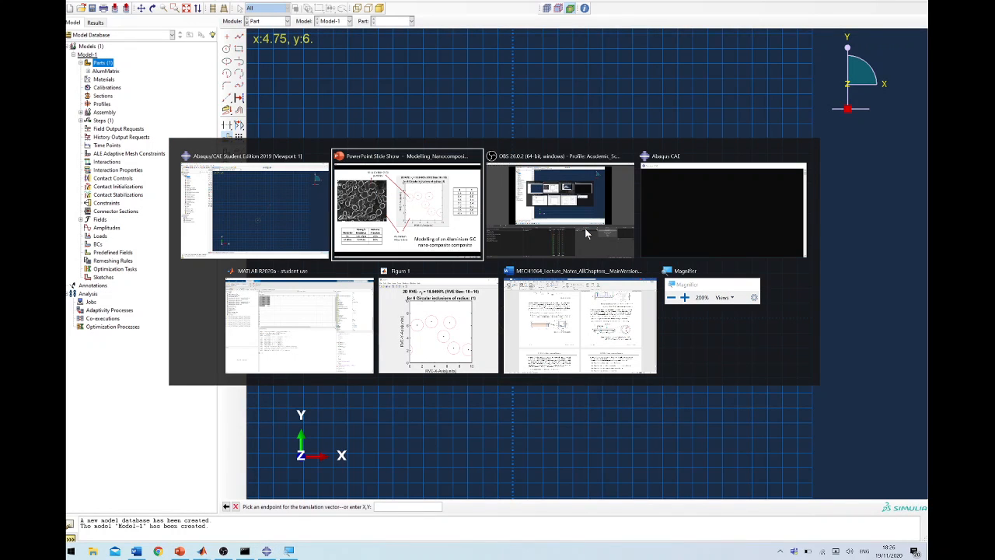
{"action": "key", "text": "alt+Tab"}
{"action": "key", "text": "alt+Tab"}
{"action": "key", "text": "alt+Tab"}
{"action": "key", "text": "alt+Tab"}
{"action": "key", "text": "alt+Tab"}
{"action": "key", "text": "alt+Tab"}
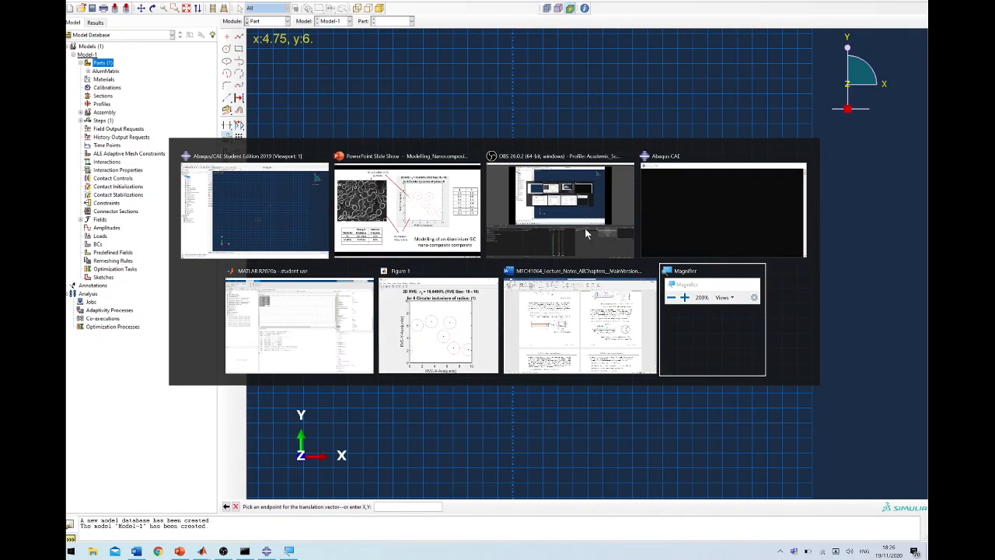
{"action": "key", "text": "alt+Tab"}
{"action": "key", "text": "alt+Tab"}
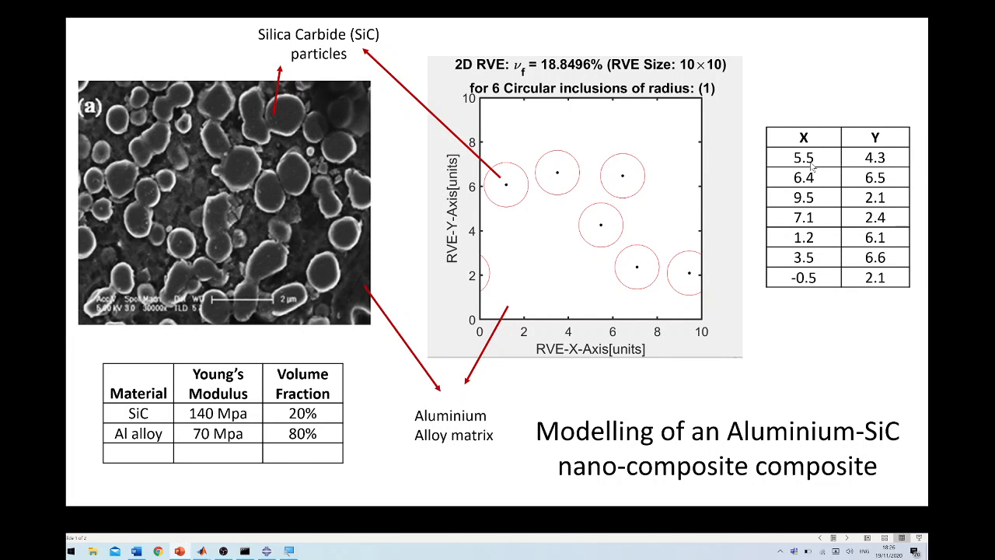
{"action": "key", "text": "alt+Tab"}
{"action": "key", "text": "alt+Tab"}
{"action": "key", "text": "alt+Tab"}
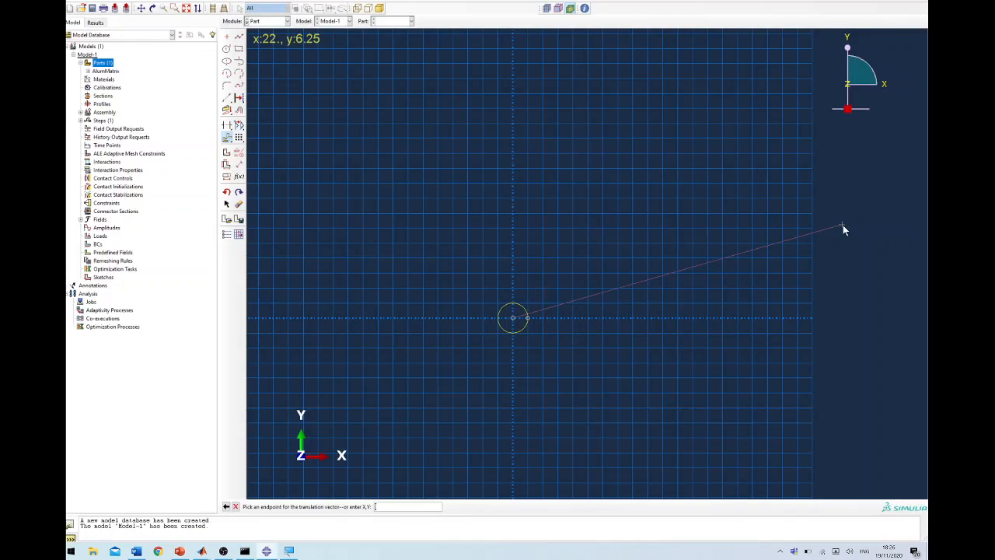
{"action": "type", "text": "5.5,4.3"}
{"action": "key", "text": "Return"}
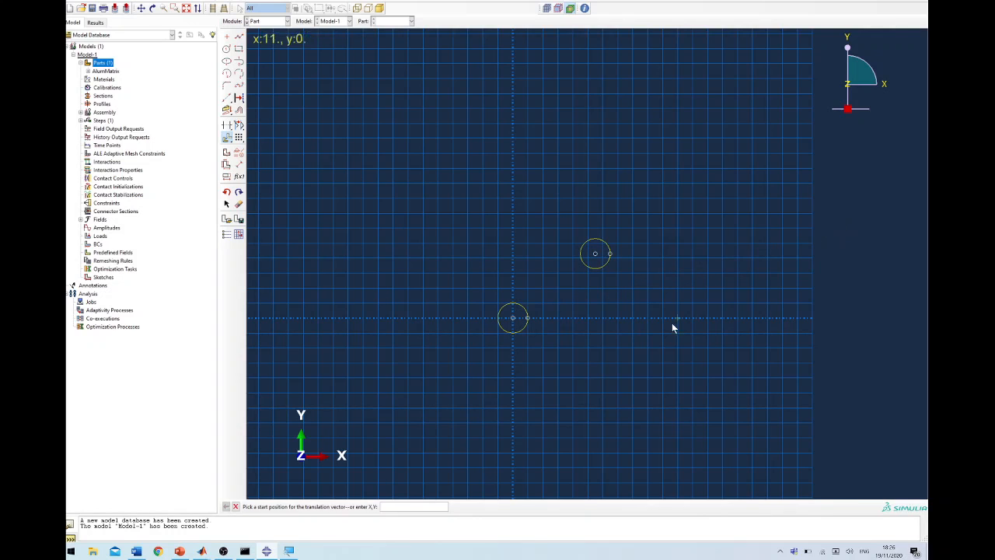
Copy the origin circle with Translate from 0,0 to 6.4,6.5, checking the second coordinate pair in the PowerPoint slide
{"action": "left_click", "coordinate": [227, 138]}
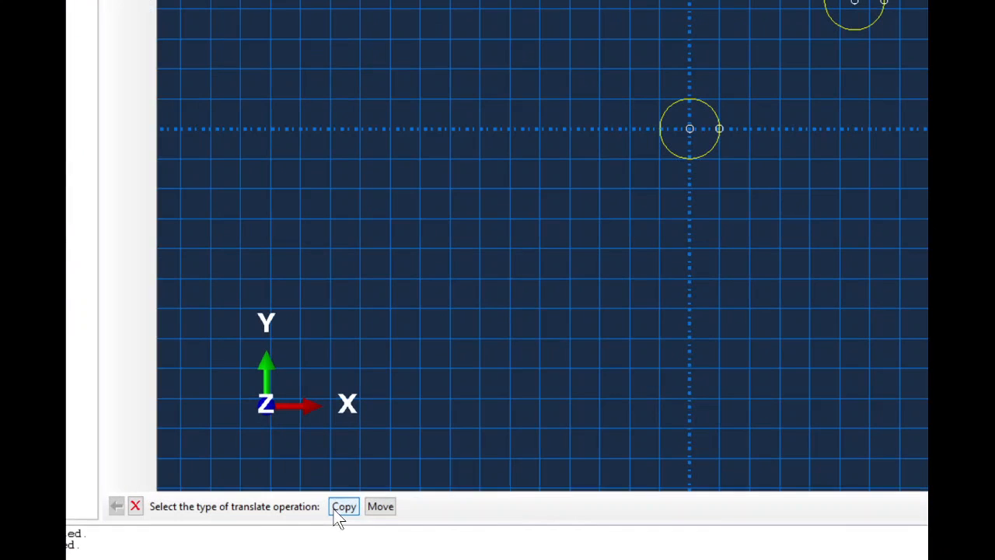
{"action": "left_click", "coordinate": [339, 509]}
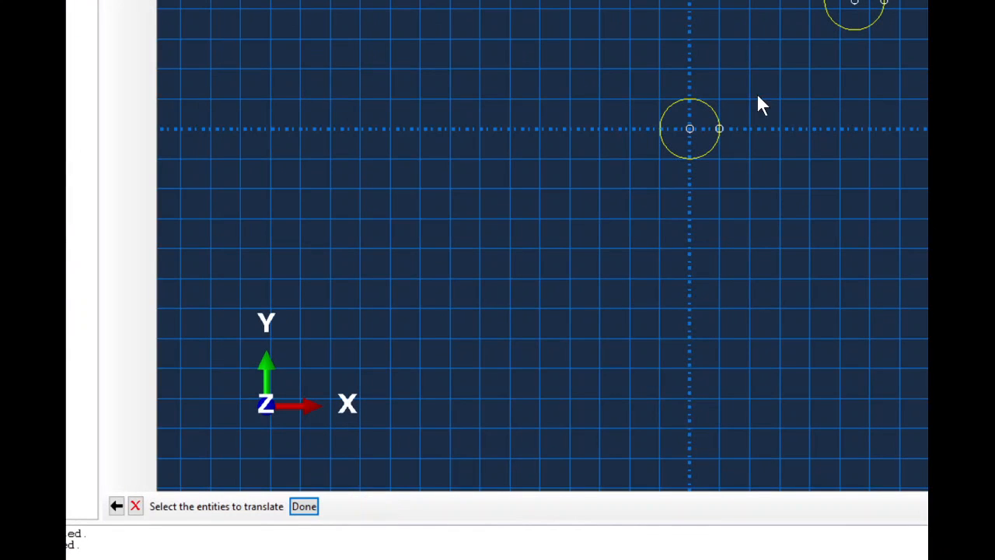
{"action": "left_click", "coordinate": [701, 155]}
{"action": "middle_click", "coordinate": [576, 151]}
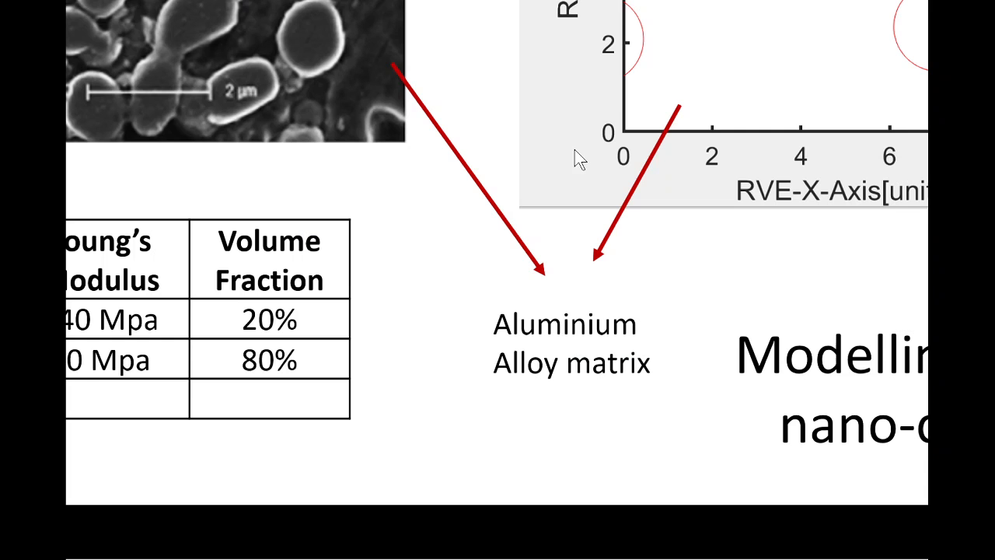
{"action": "key", "text": "alt+Tab"}
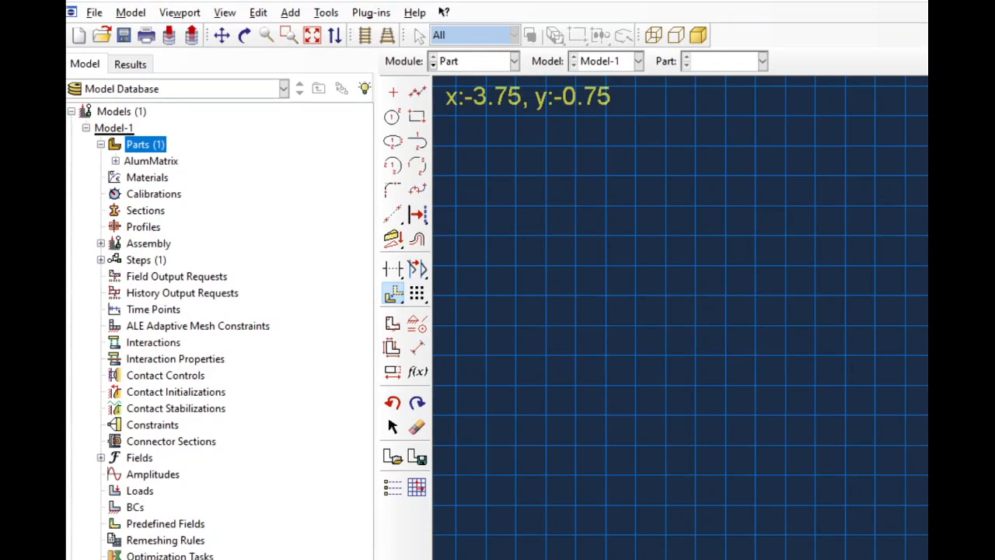
{"action": "key", "text": "alt+Tab"}
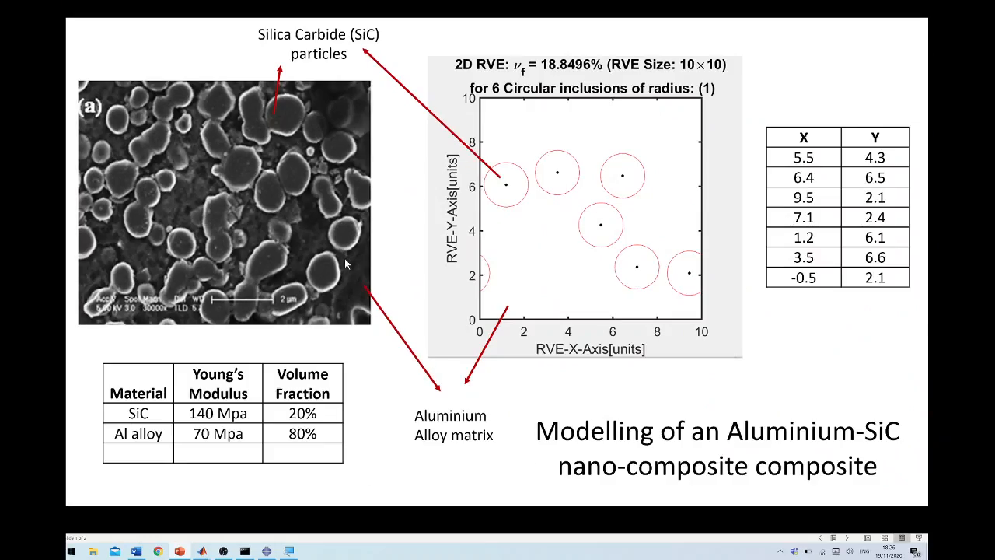
{"action": "key", "text": "alt+Tab"}
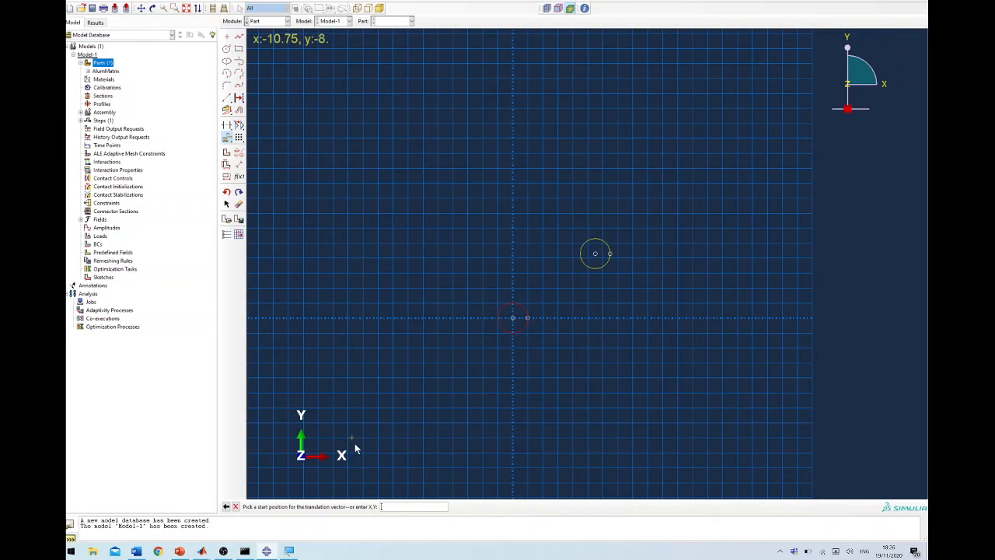
{"action": "type", "text": "0,0"}
{"action": "key", "text": "Return"}
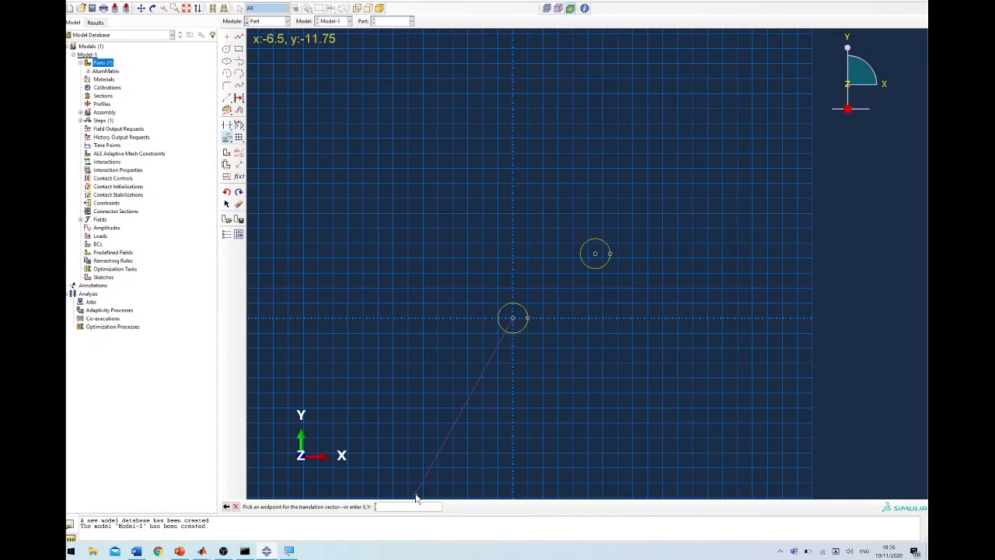
{"action": "key", "text": "alt+Tab"}
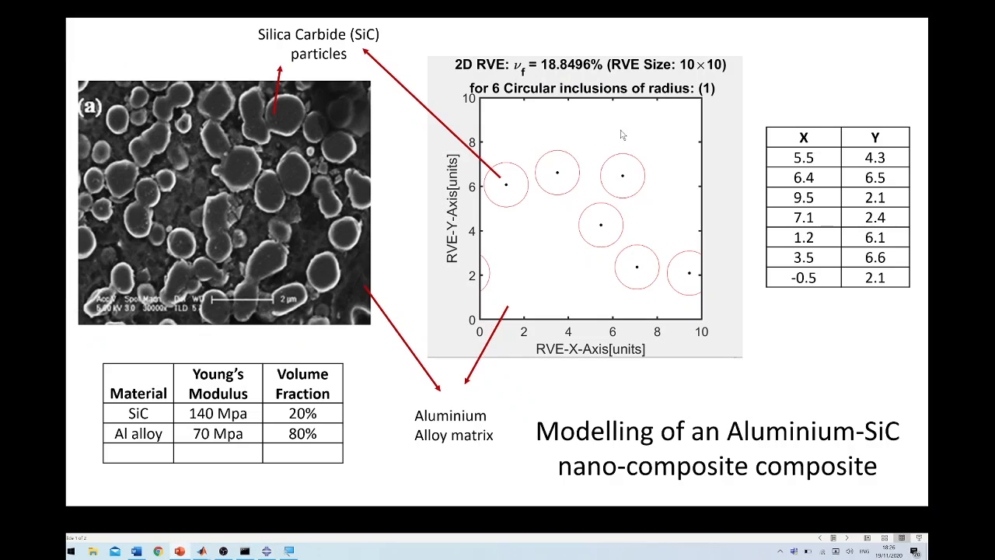
{"action": "key", "text": "alt+Tab"}
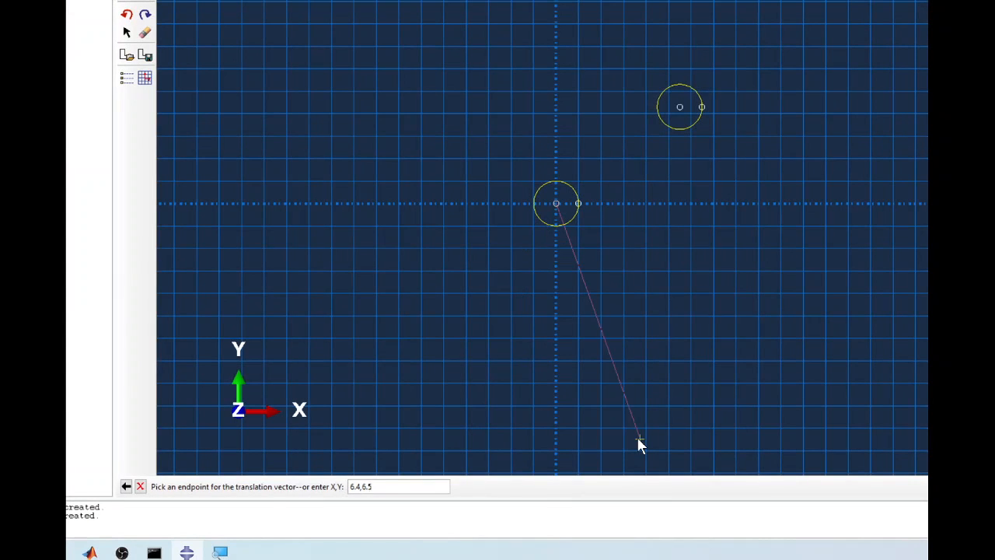
{"action": "key", "text": "Return"}
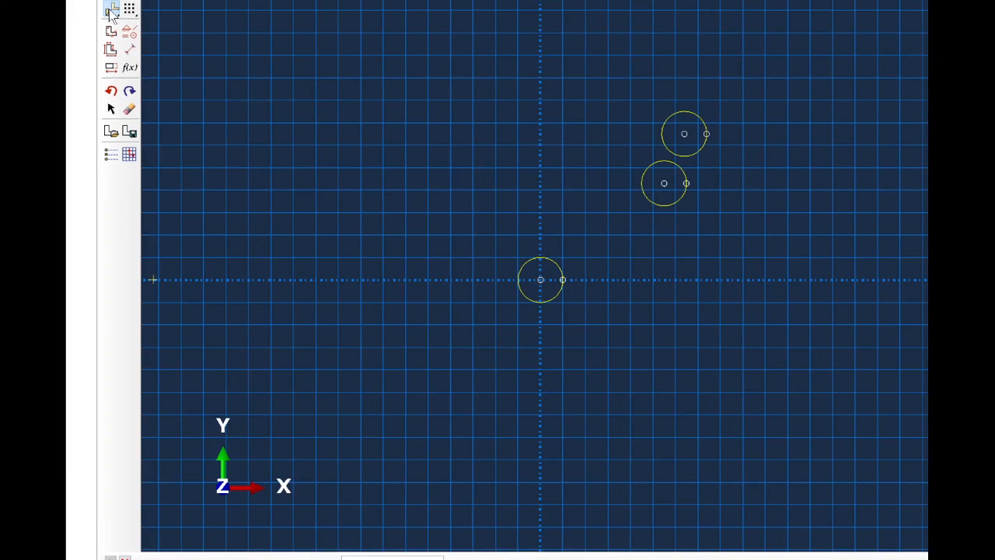
Copy the origin circle with Translate from 0,0 to 9.5,2.5, consulting the third coordinate pair in the PowerPoint slide
{"action": "left_click", "coordinate": [111, 11]}
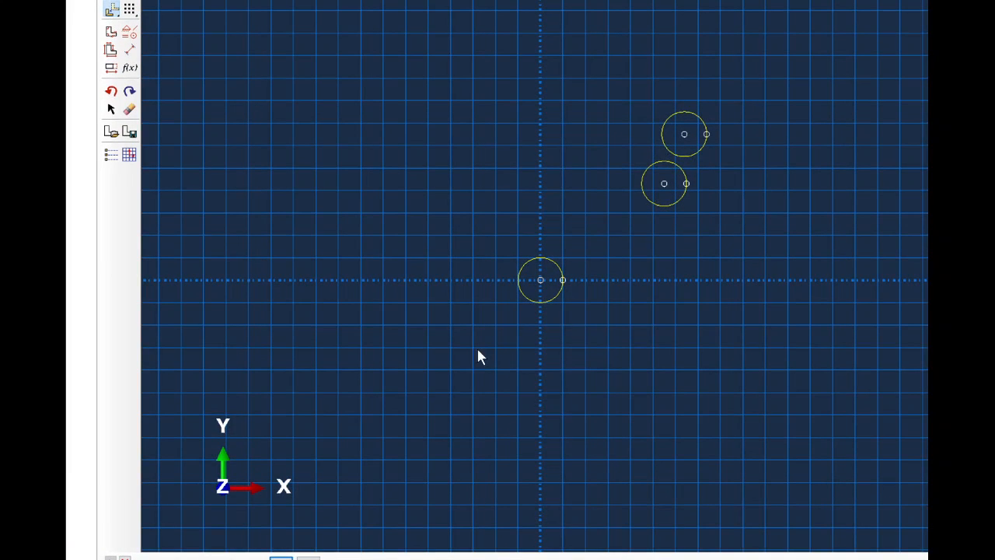
{"action": "left_click", "coordinate": [302, 542]}
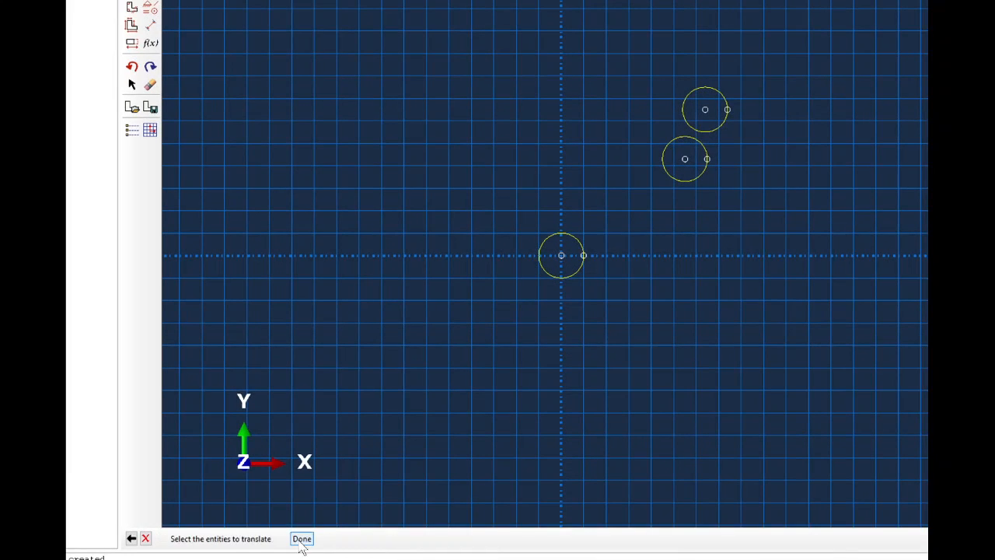
{"action": "left_click", "coordinate": [563, 280]}
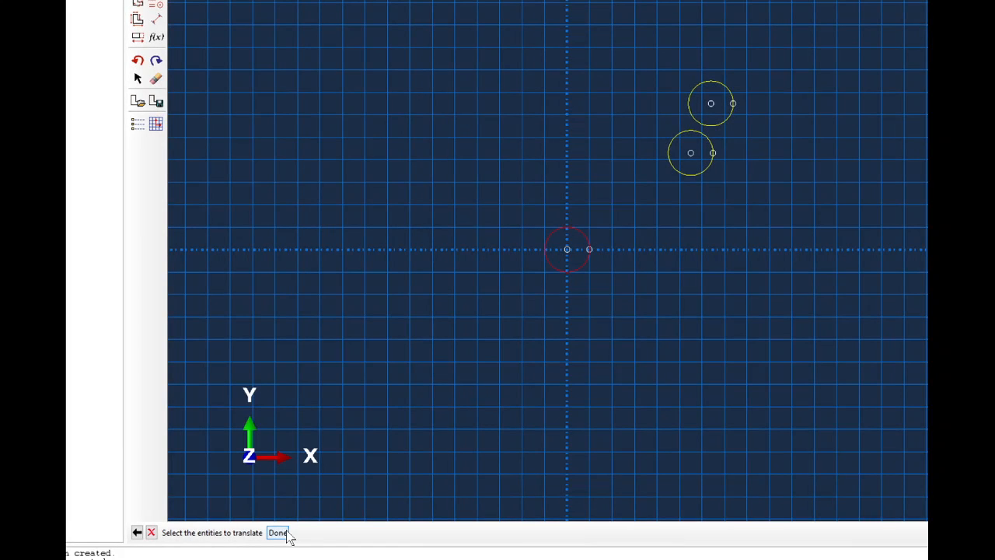
{"action": "left_click", "coordinate": [278, 533]}
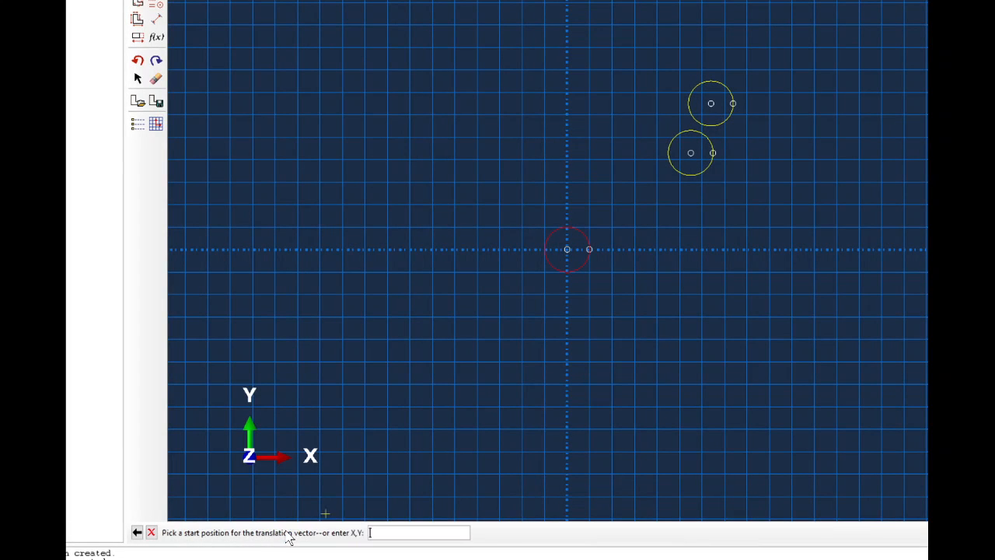
{"action": "type", "text": "0,0"}
{"action": "key", "text": "Return"}
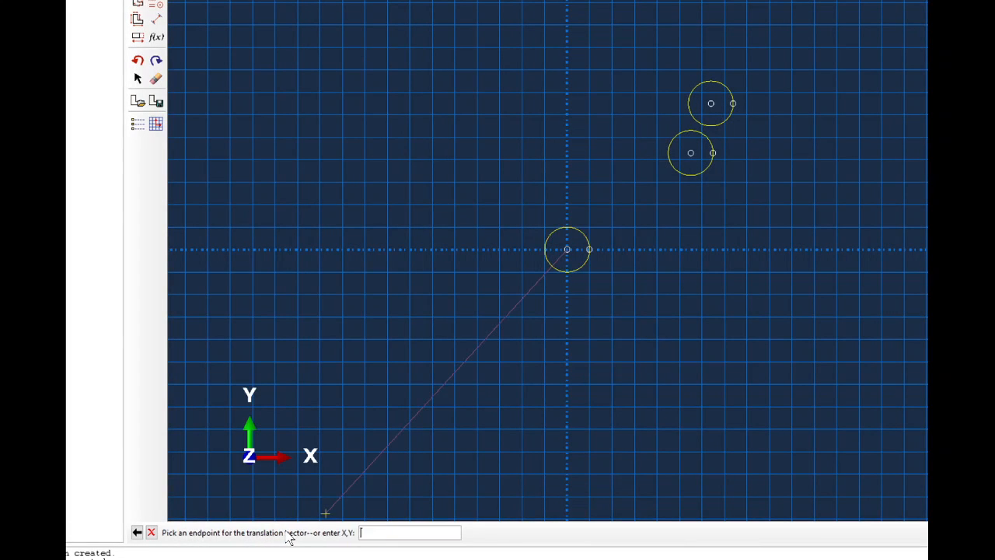
{"action": "key", "text": "alt+Tab"}
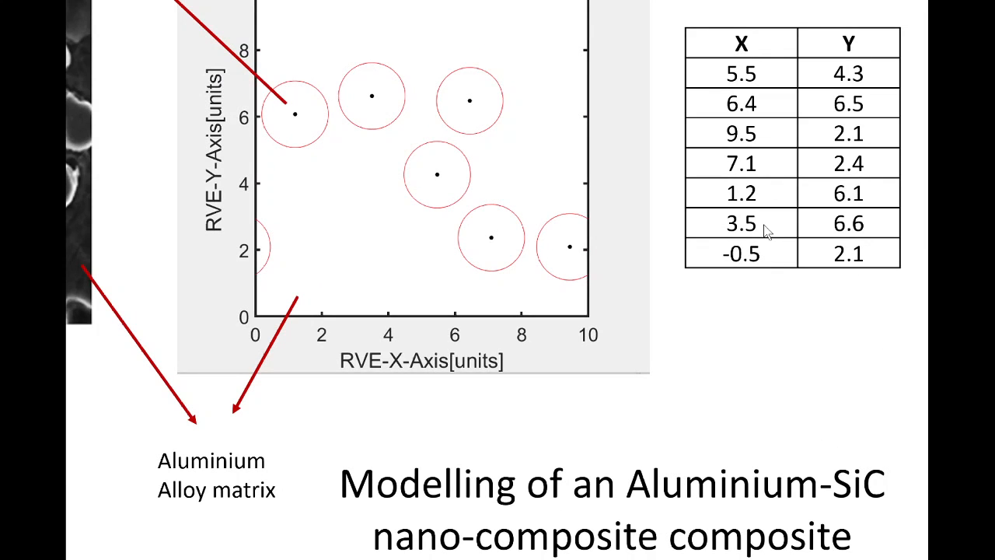
{"action": "key", "text": "alt+Tab"}
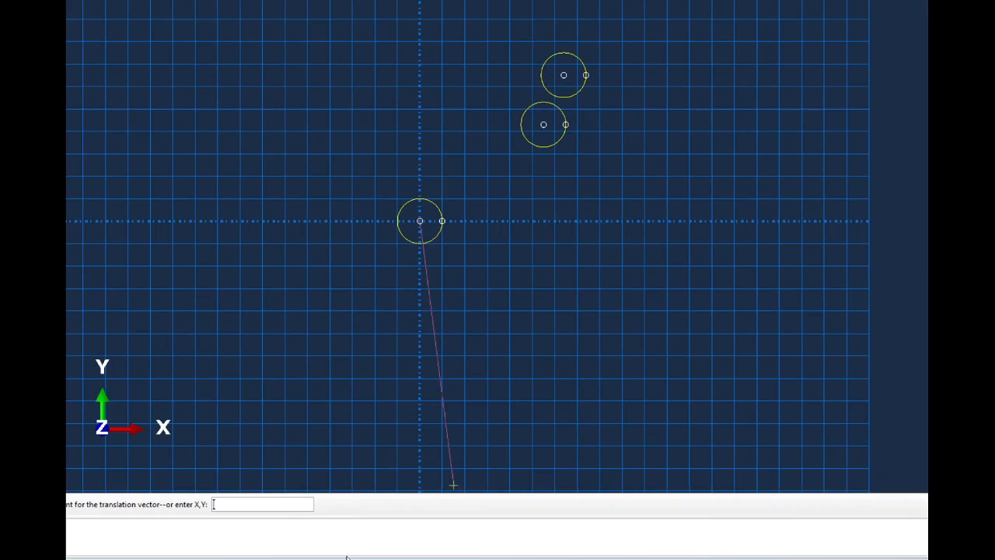
{"action": "type", "text": "4"}
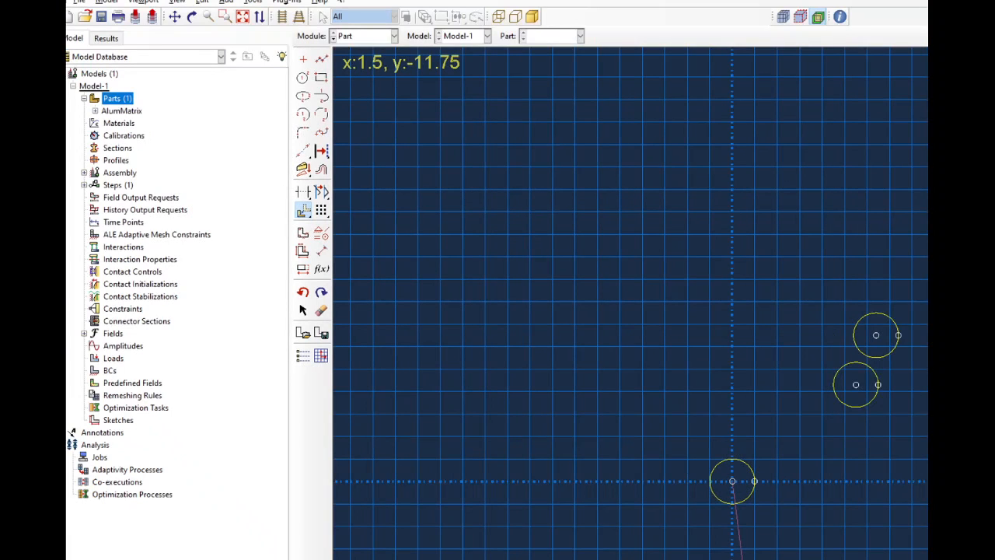
{"action": "type", "text": ".5"}
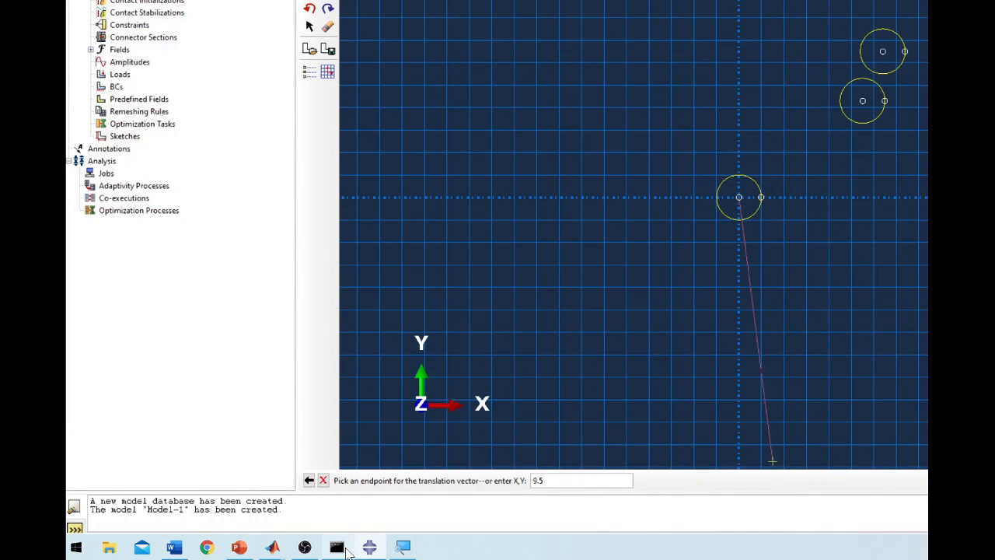
{"action": "type", "text": ",2.5"}
{"action": "key", "text": "Return"}
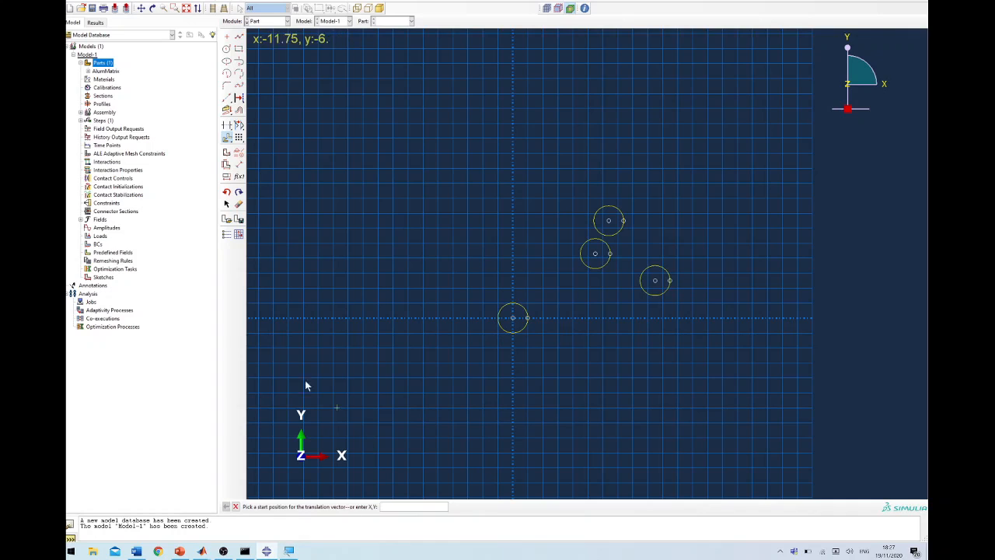
Copy the origin circle with Translate from its centre to 7.1,2.4, consulting the fourth coordinate pair in the PowerPoint slide
{"action": "left_click", "coordinate": [227, 139]}
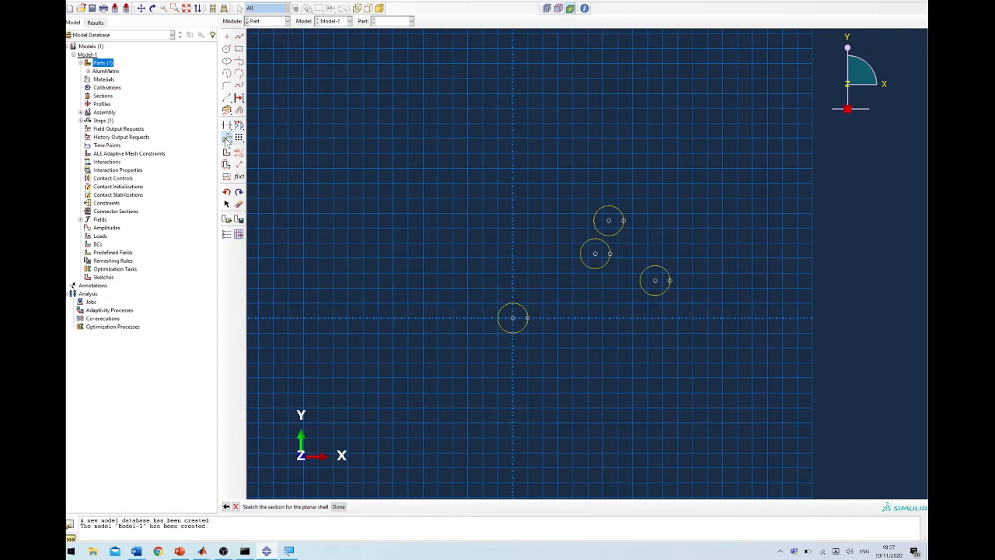
{"action": "left_click", "coordinate": [339, 507]}
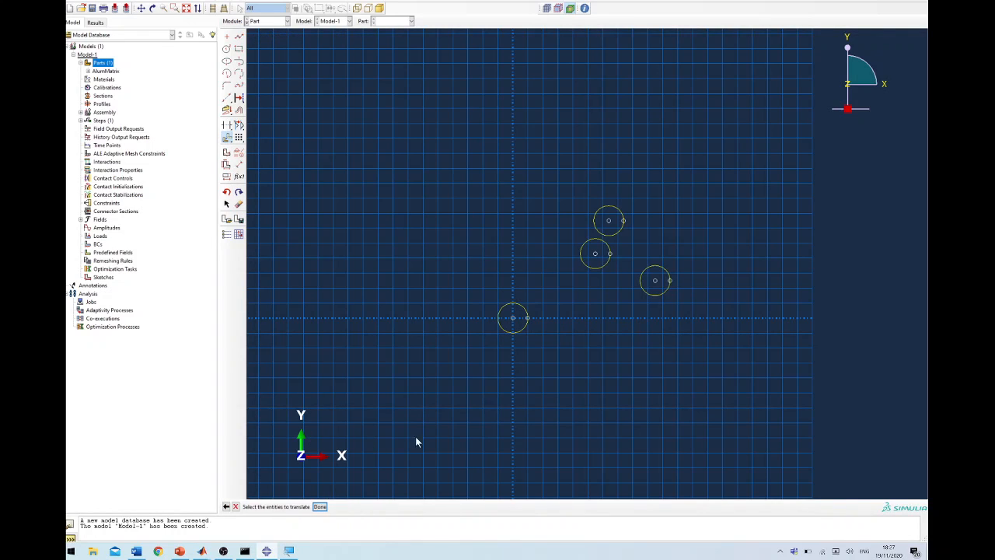
{"action": "left_click", "coordinate": [502, 328]}
{"action": "left_click", "coordinate": [319, 506]}
{"action": "left_click", "coordinate": [512, 320]}
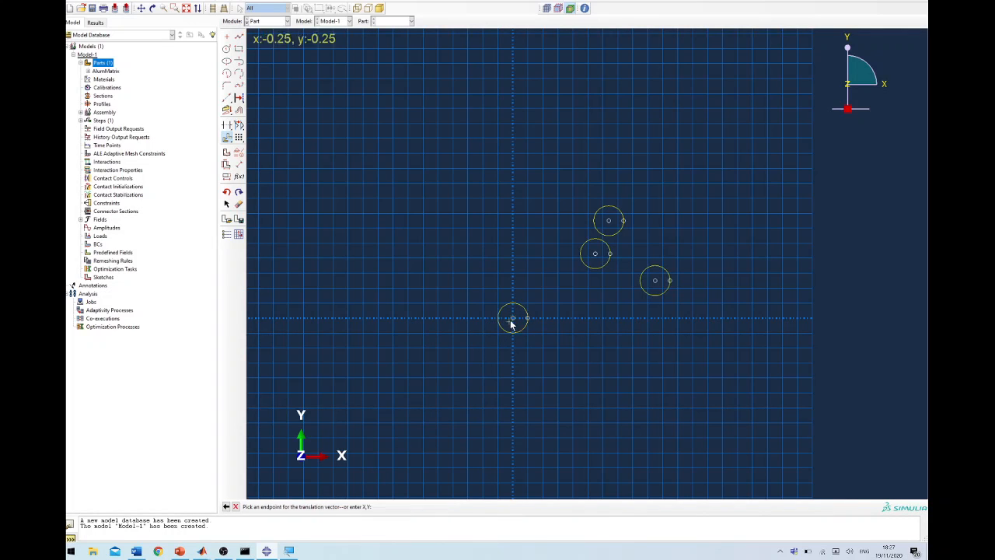
{"action": "key", "text": "alt+Tab"}
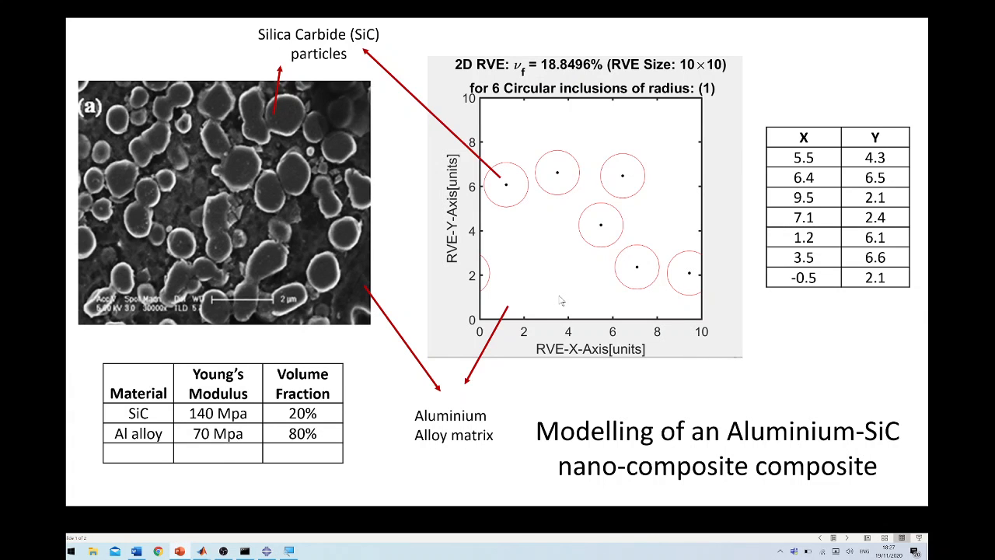
{"action": "key", "text": "alt+Tab"}
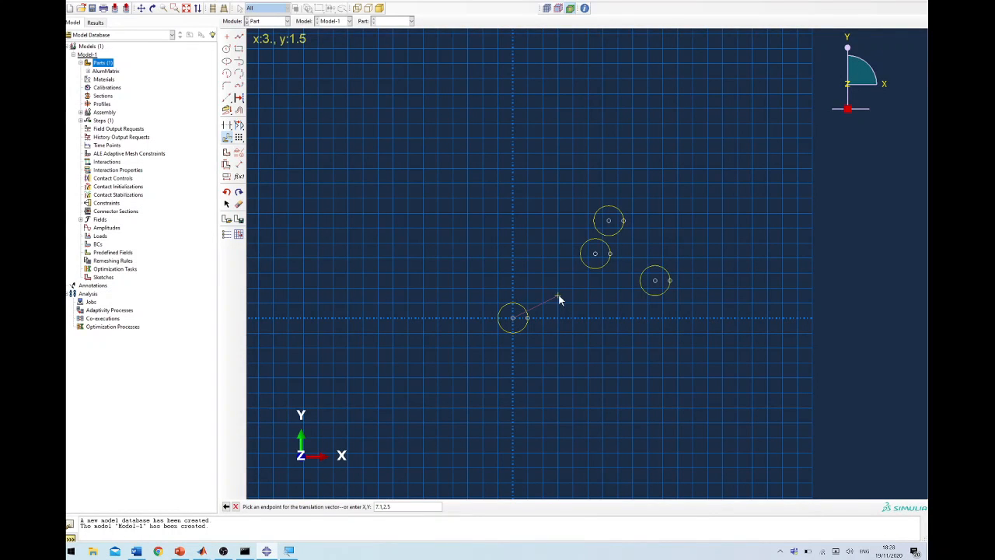
{"action": "key", "text": "Return"}
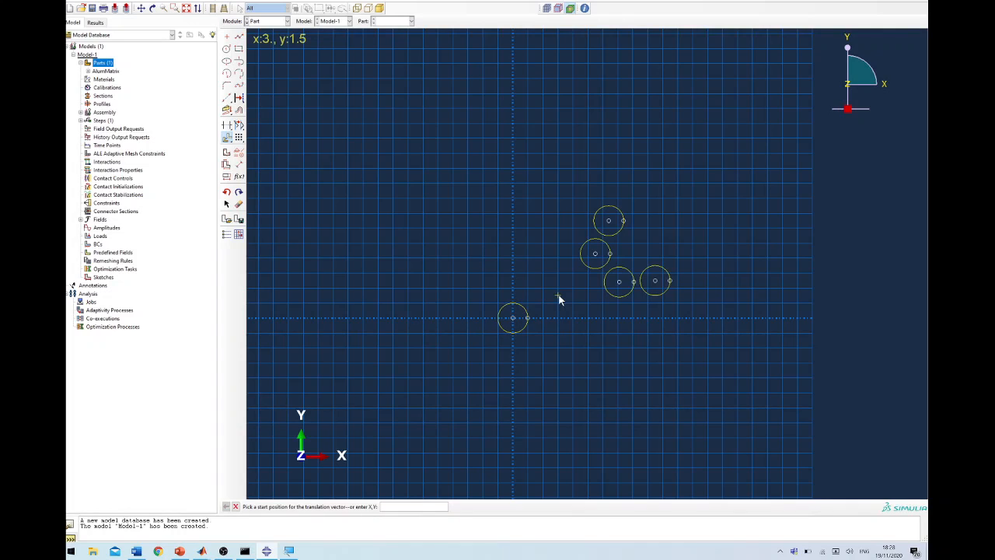
Copy the origin circle with Translate to 1.2,6.1, 3.5,6.6 and -0.5,2.1, the remaining coordinate pairs in the PowerPoint slide's table
{"action": "key", "text": "alt+Tab"}
{"action": "key", "text": "alt+Tab"}
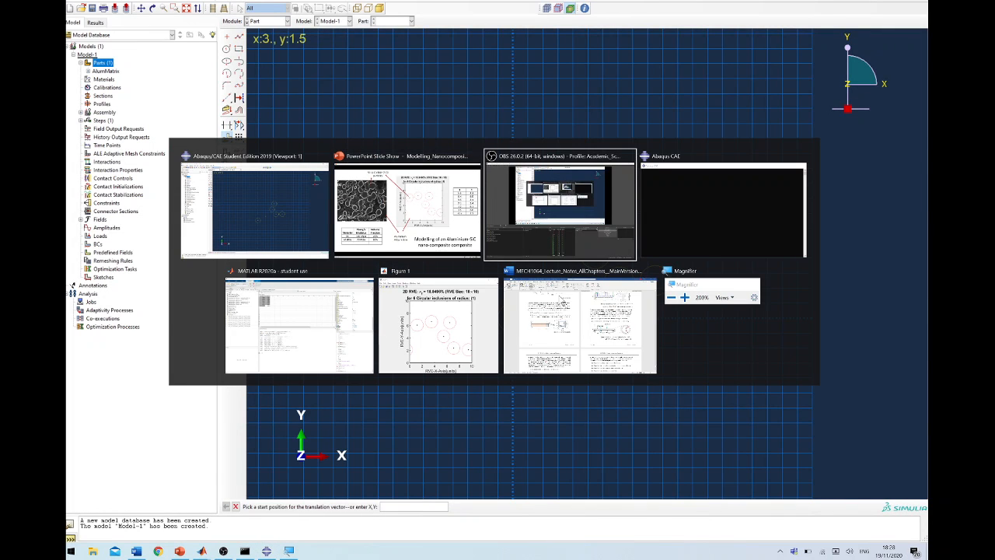
{"action": "key", "text": "alt+Tab"}
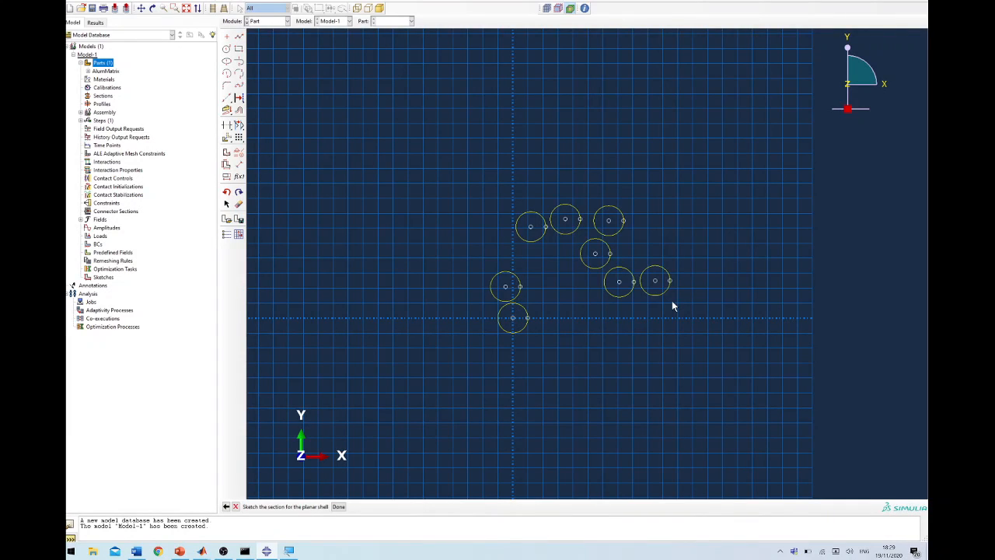
Delete the original circle at the origin and finish the planar shell sketch of the particle part
{"action": "left_click", "coordinate": [239, 204]}
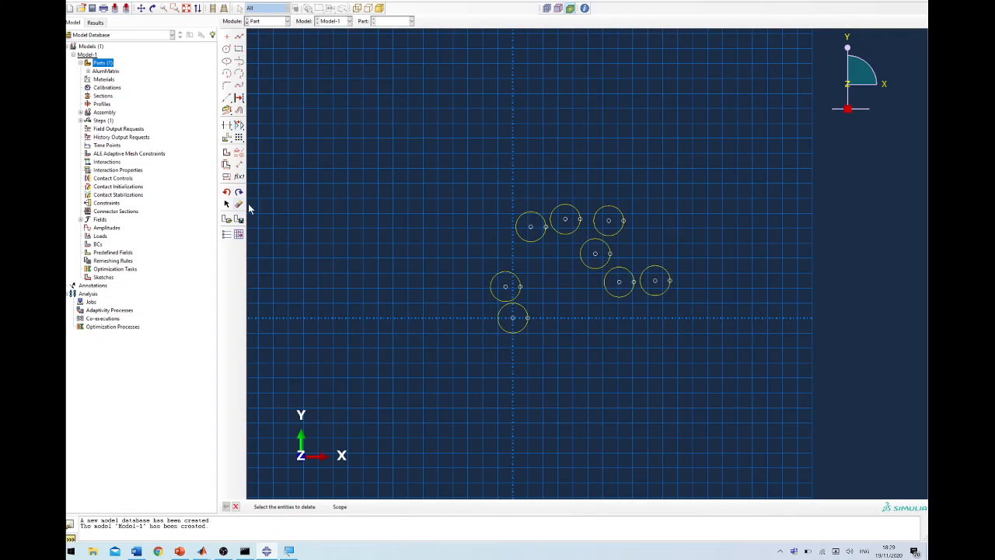
{"action": "left_click", "coordinate": [526, 314]}
{"action": "left_click", "coordinate": [375, 507]}
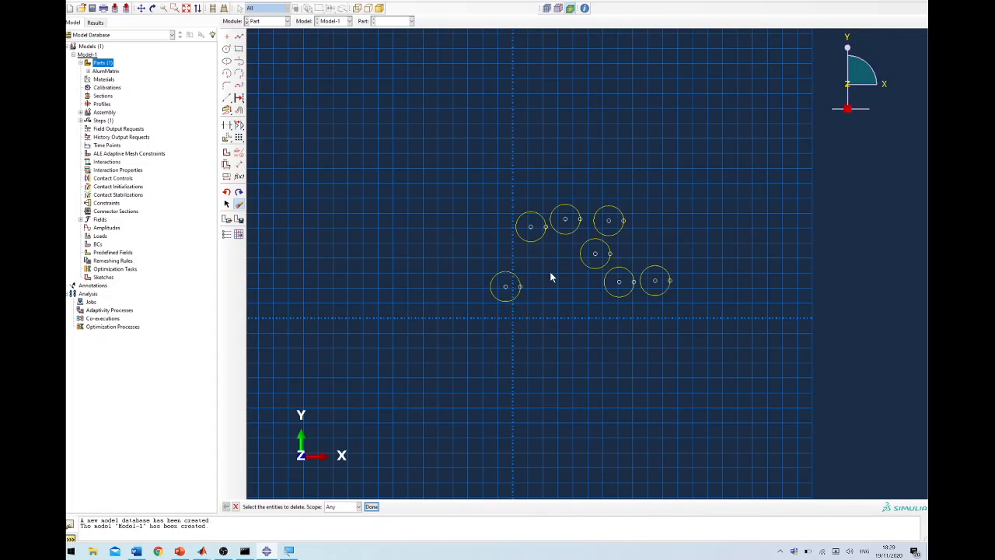
{"action": "scroll", "coordinate": [550, 276], "scroll_direction": "up", "scroll_amount": 2}
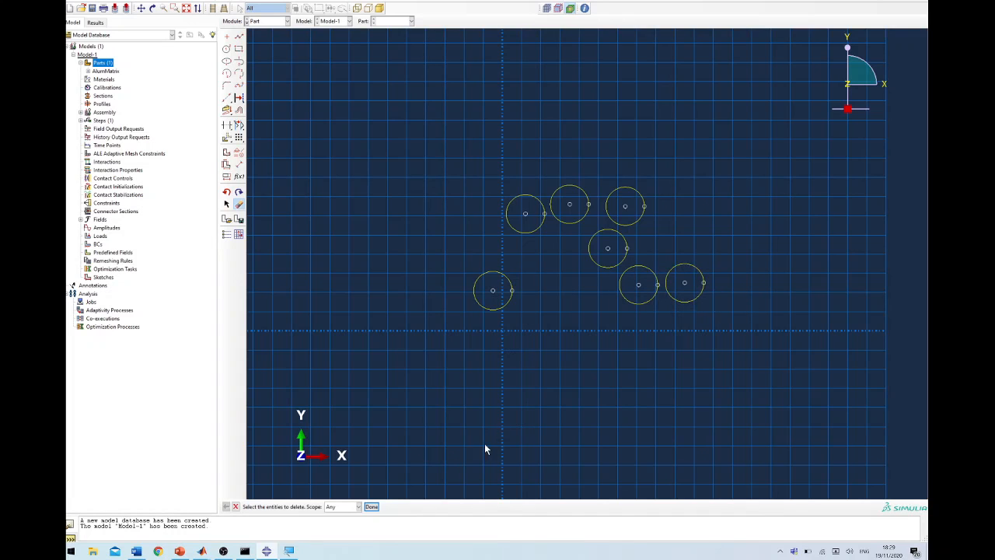
{"action": "left_click", "coordinate": [373, 506]}
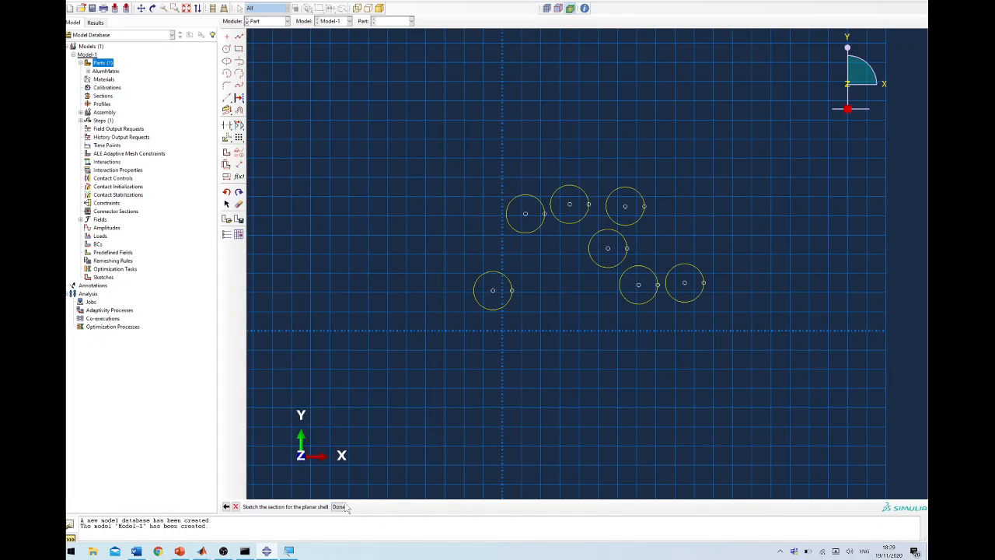
{"action": "left_click", "coordinate": [339, 506]}
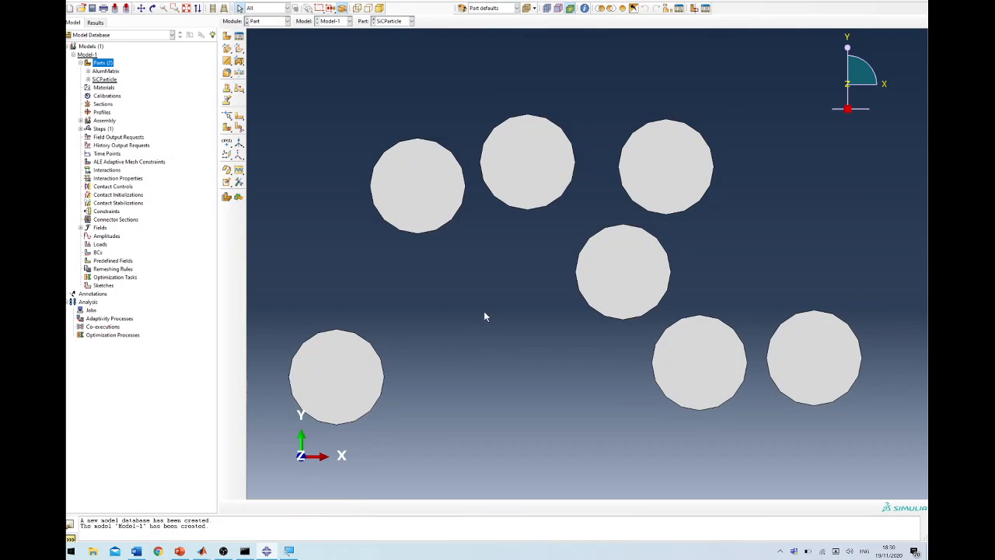
Display the AlumMatrix part in the viewport for review and switch back to the SiCParticle part
{"action": "left_click", "coordinate": [89, 71]}
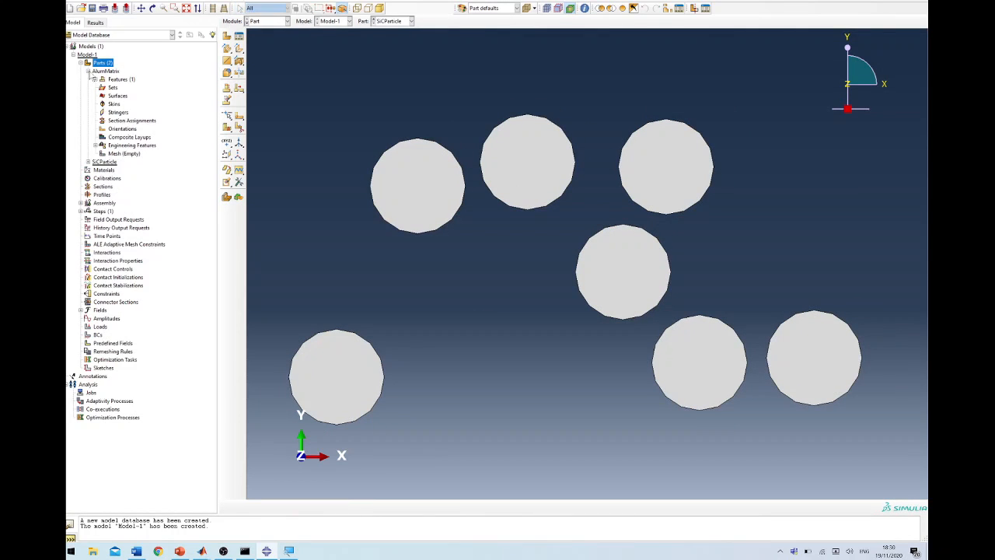
{"action": "double_click", "coordinate": [107, 71]}
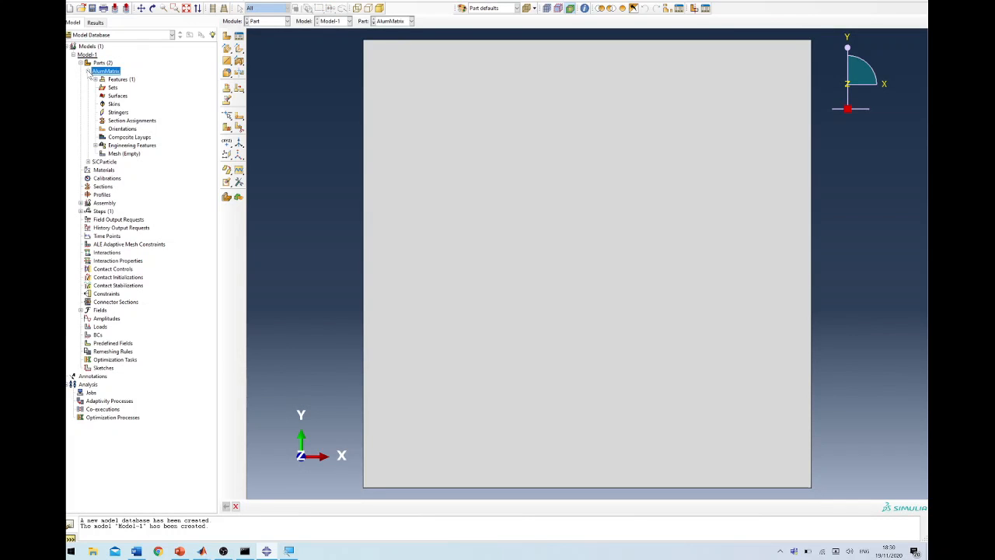
{"action": "left_click", "coordinate": [89, 71]}
{"action": "double_click", "coordinate": [104, 80]}
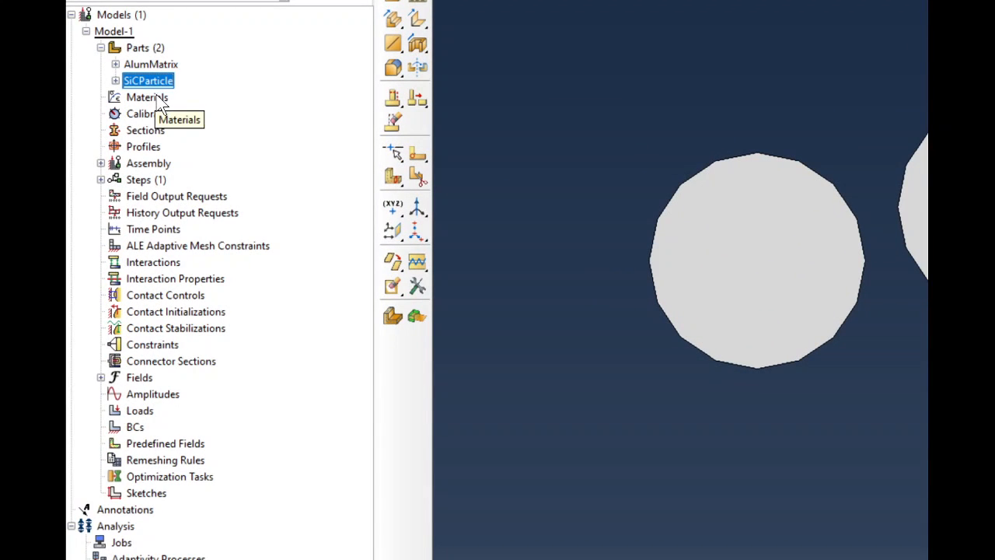
Create a material named AlumAlloy and add isotropic elastic behaviour to it
{"action": "left_click", "coordinate": [159, 100]}
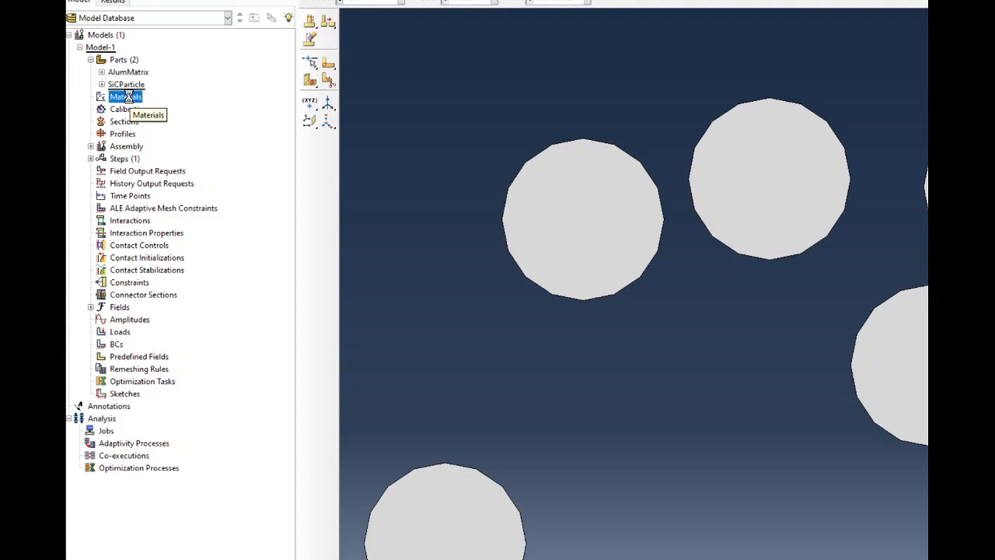
{"action": "double_click", "coordinate": [128, 97]}
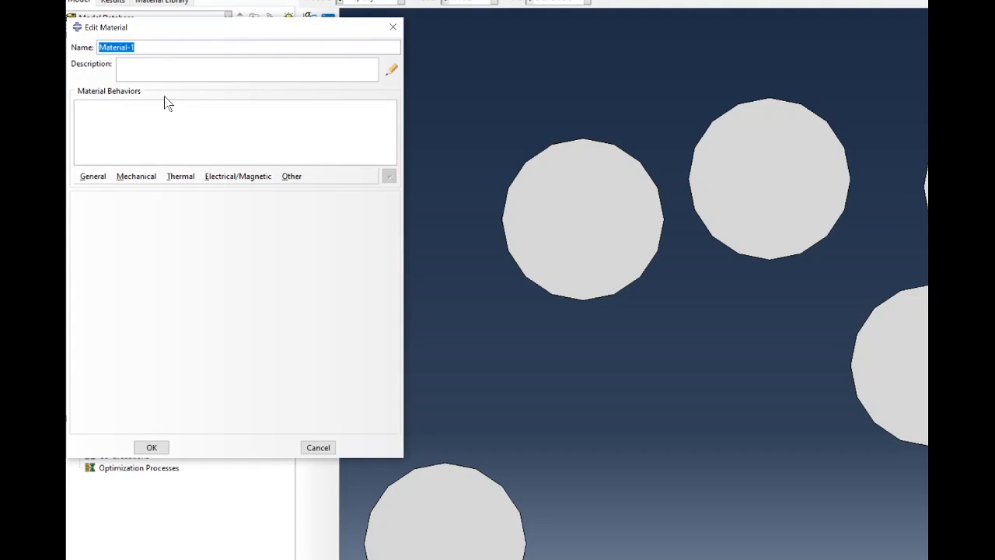
{"action": "type", "text": "AlumAlloy"}
{"action": "left_click", "coordinate": [138, 175]}
{"action": "mouse_move", "coordinate": [150, 192]}
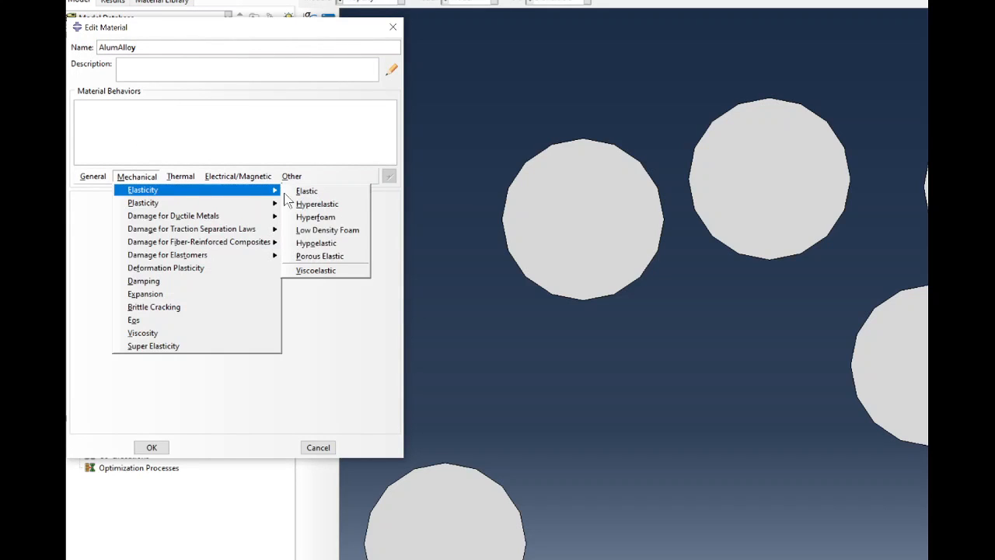
{"action": "left_click", "coordinate": [307, 192]}
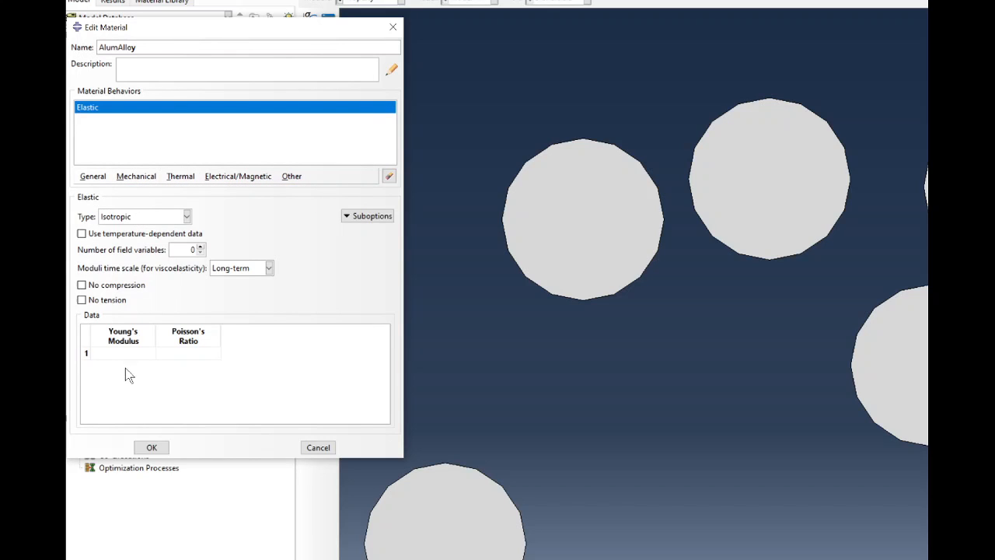
Enter the Young's modulus and Poisson's ratio of AlumAlloy and save the material
{"action": "left_click", "coordinate": [148, 353]}
{"action": "key", "text": "Tab"}
{"action": "left_click", "coordinate": [153, 448]}
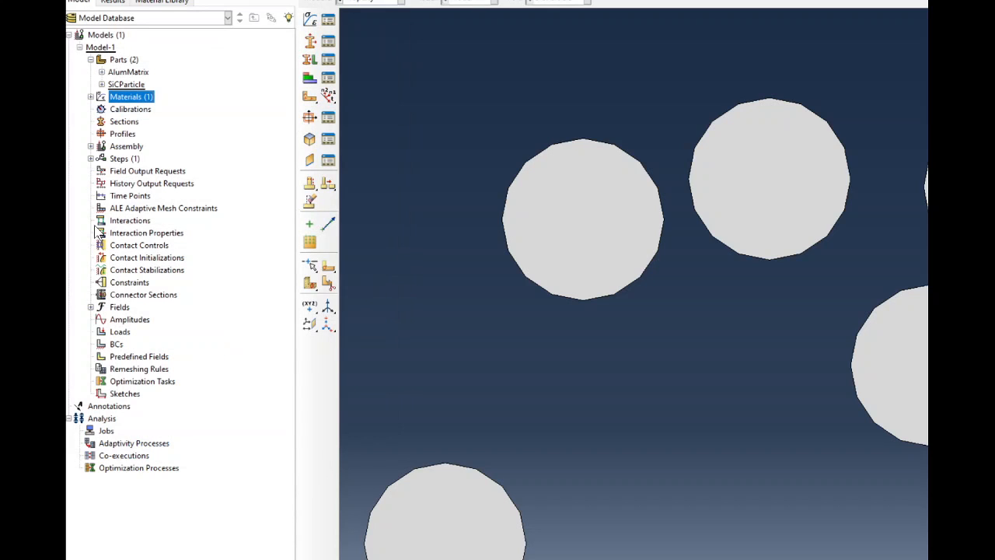
Create a second material named SiC and add isotropic elastic behaviour to it
{"action": "left_click", "coordinate": [122, 84]}
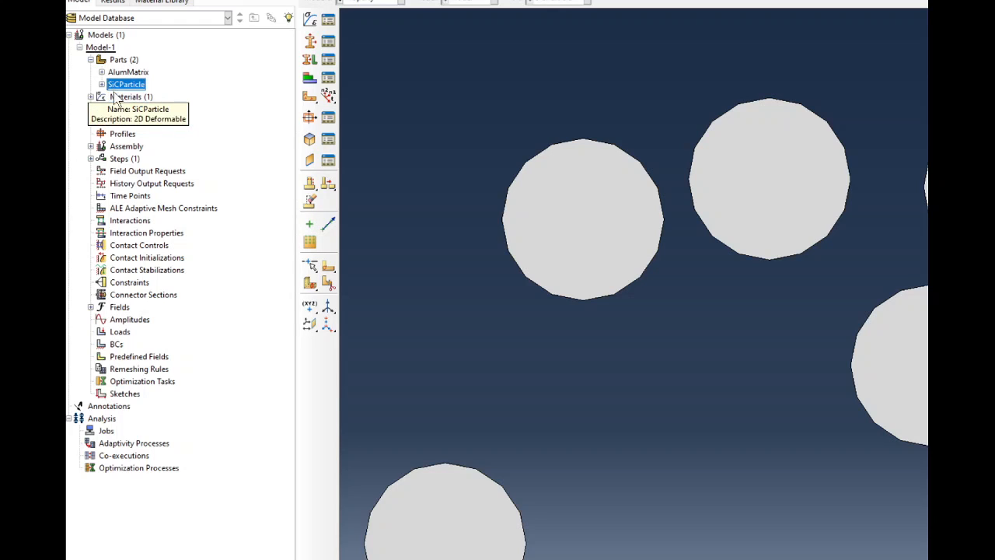
{"action": "left_click", "coordinate": [117, 99]}
{"action": "double_click", "coordinate": [117, 98]}
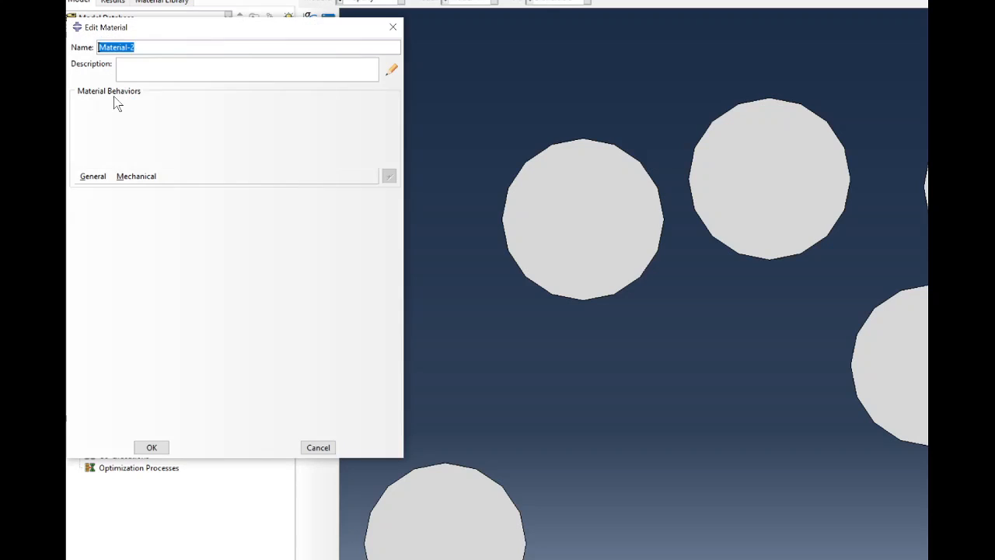
{"action": "type", "text": "Sic"}
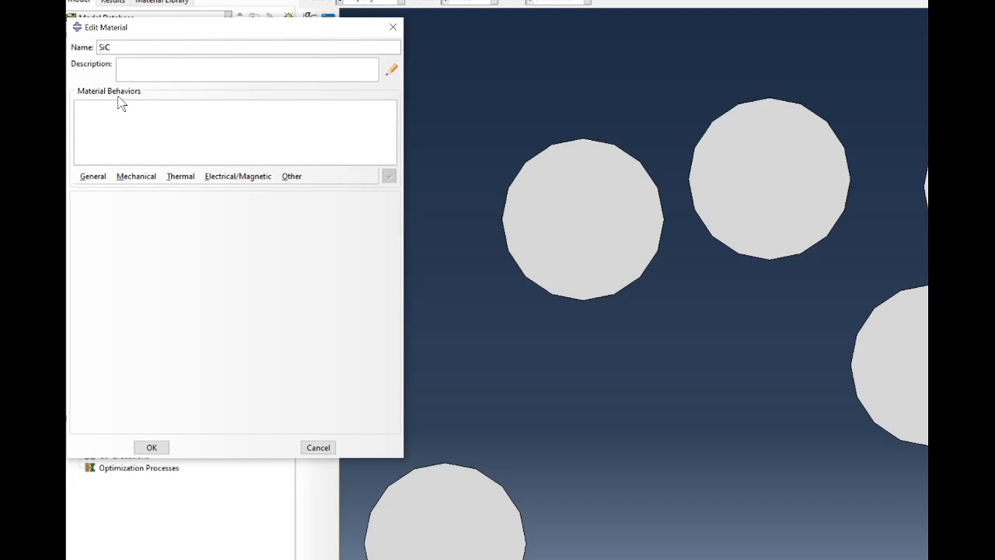
{"action": "left_click", "coordinate": [131, 178]}
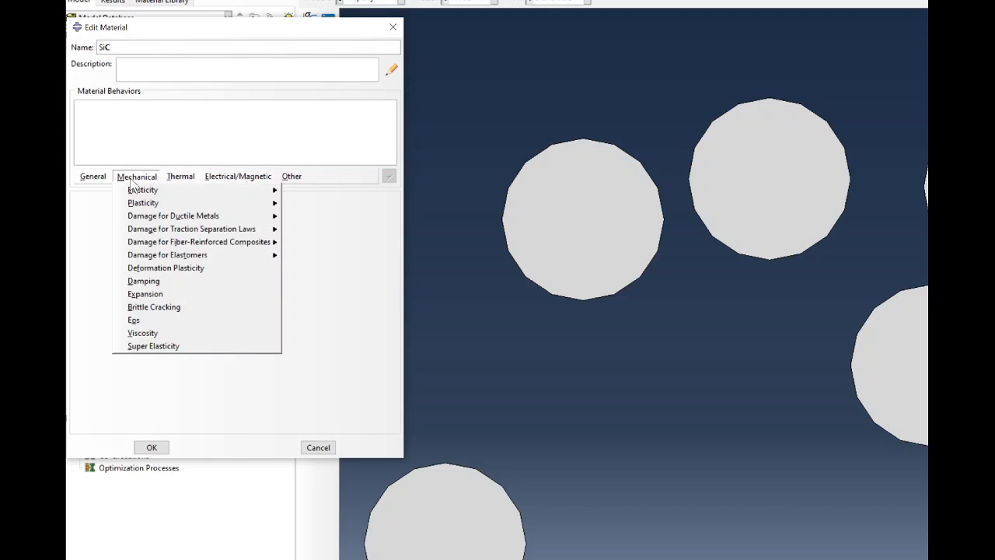
{"action": "mouse_move", "coordinate": [142, 190]}
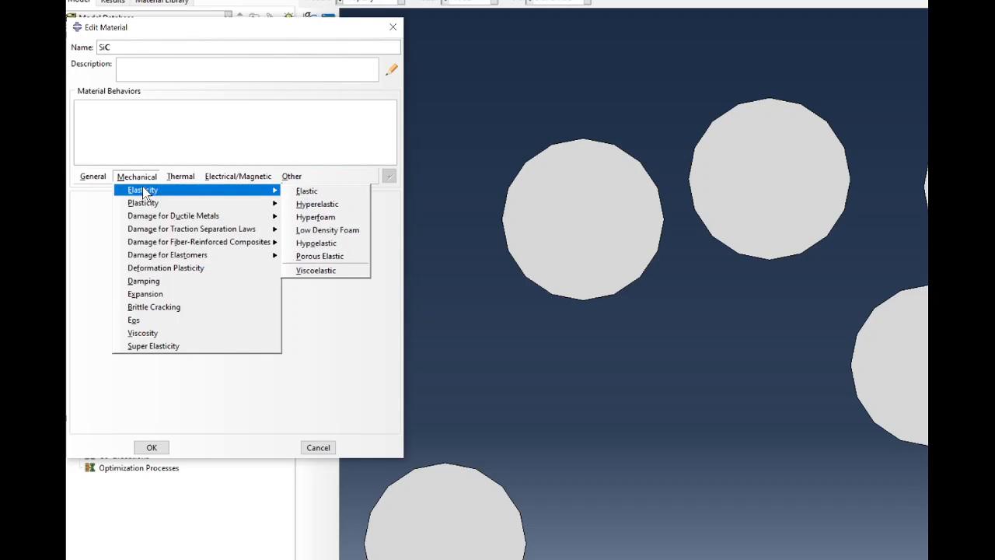
{"action": "left_click", "coordinate": [307, 191]}
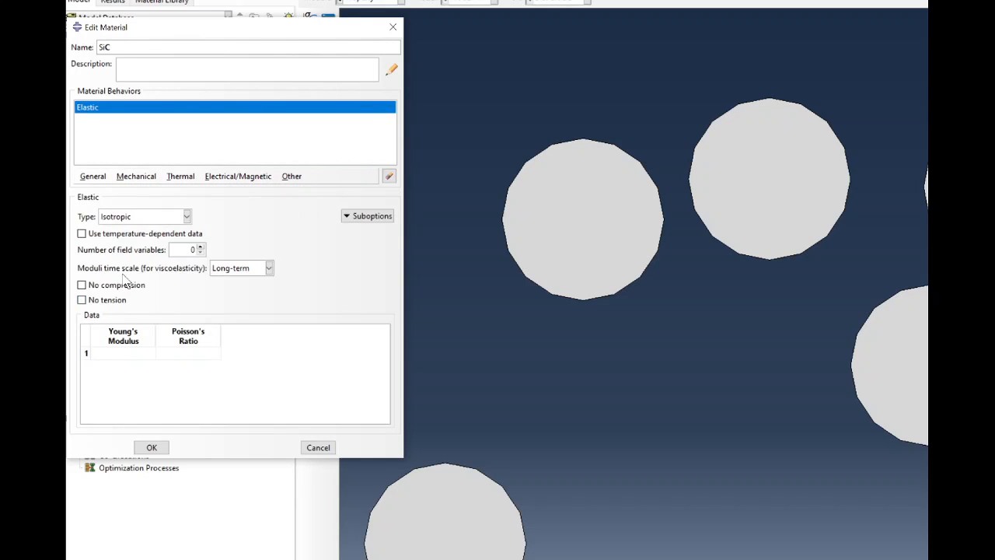
Set the SiC material's Young's modulus to 140e9 and Poisson's ratio to 0.33, and save the material
{"action": "left_click", "coordinate": [127, 350]}
{"action": "type", "text": "140e9"}
{"action": "key", "text": "Tab"}
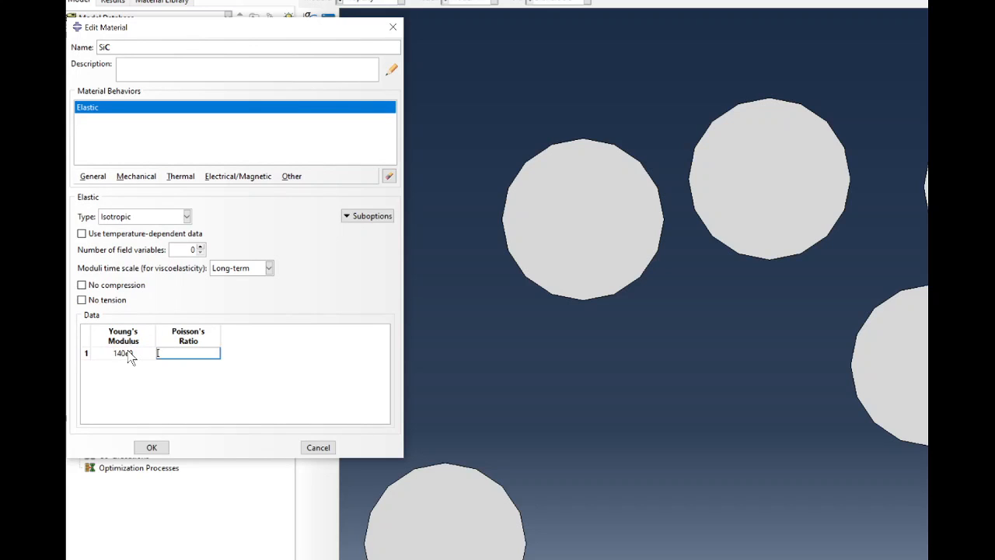
{"action": "type", "text": "0.33"}
{"action": "left_click", "coordinate": [148, 448]}
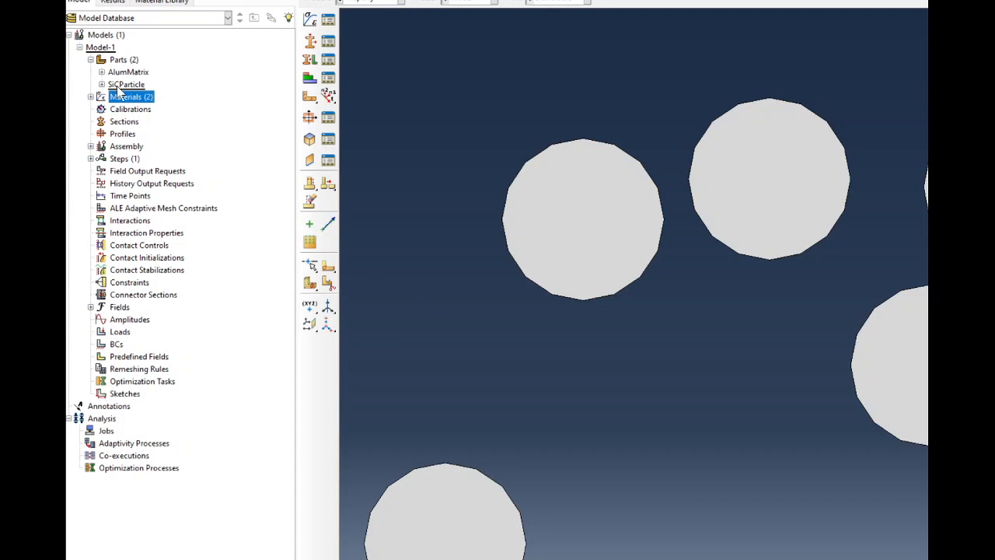
Create a solid, homogeneous section named AlumSection that uses the AlumAlloy material
{"action": "left_click", "coordinate": [116, 123]}
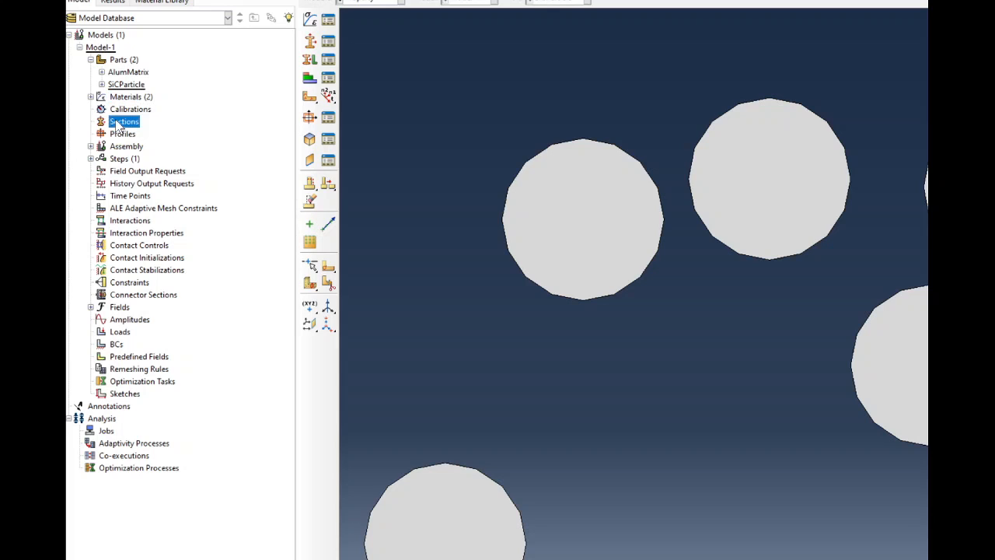
{"action": "double_click", "coordinate": [117, 124]}
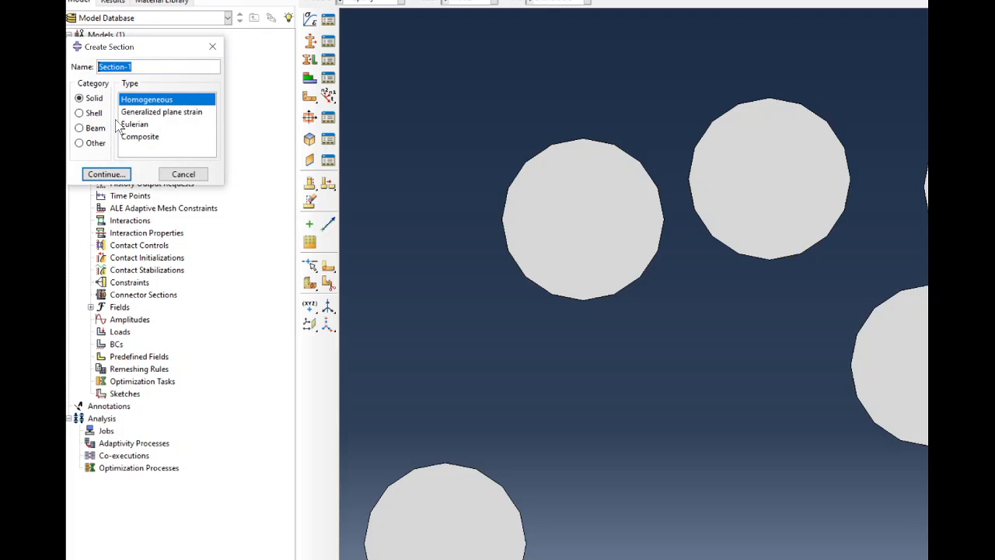
{"action": "type", "text": "AlumSection"}
{"action": "key", "text": "Return"}
{"action": "left_click", "coordinate": [126, 124]}
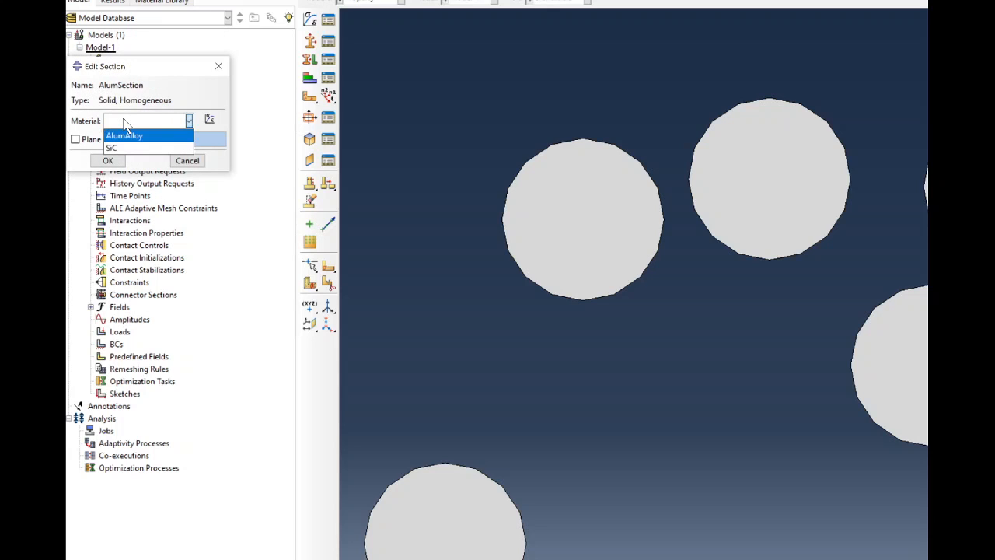
{"action": "left_click", "coordinate": [124, 135]}
{"action": "left_click", "coordinate": [108, 160]}
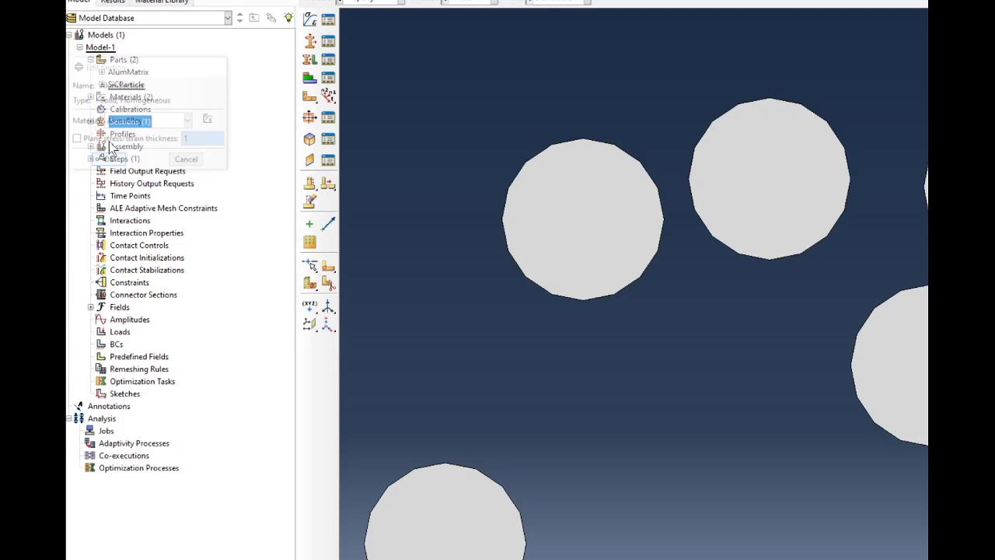
Create a solid, homogeneous section named SiCSection that uses the SiC material
{"action": "double_click", "coordinate": [118, 122]}
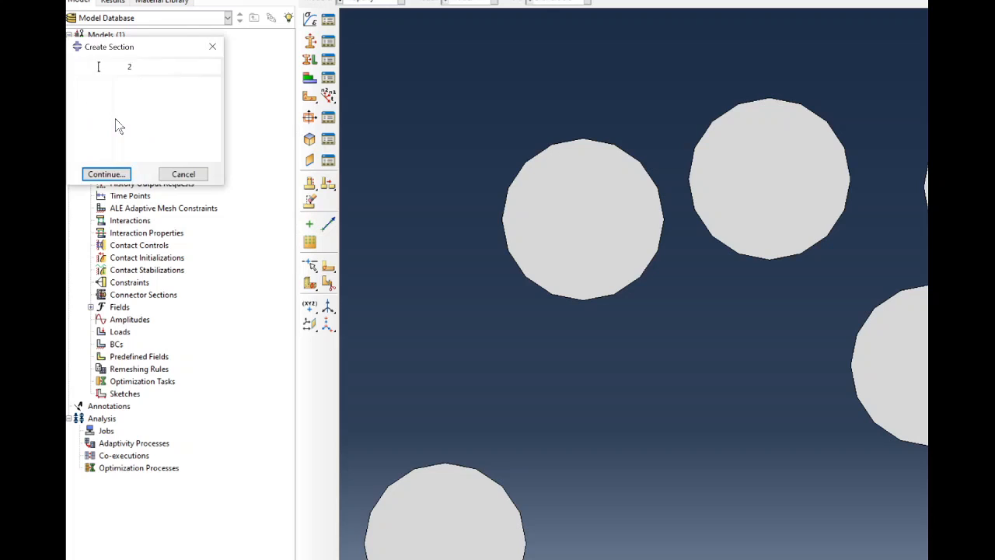
{"action": "type", "text": "SiC"}
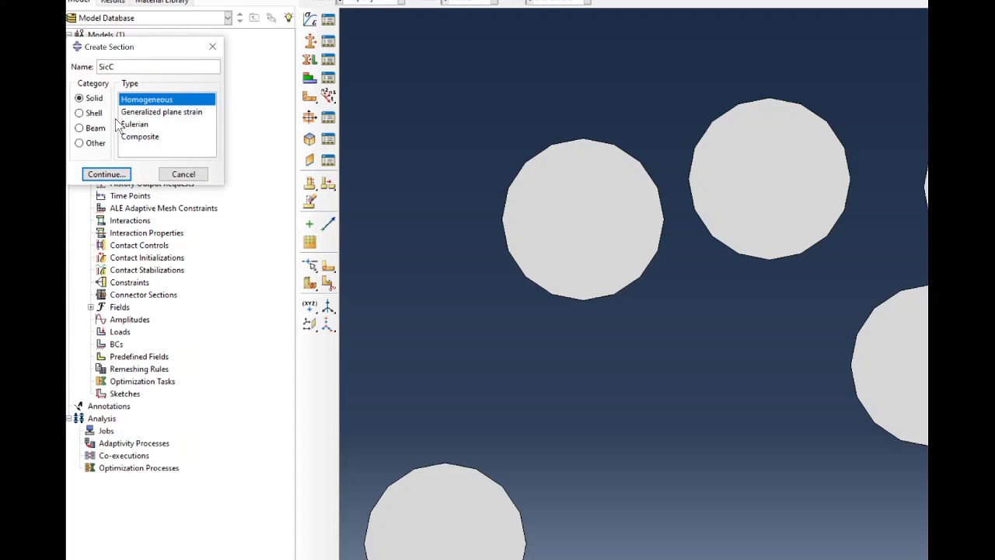
{"action": "type", "text": "Section"}
{"action": "key", "text": "Return"}
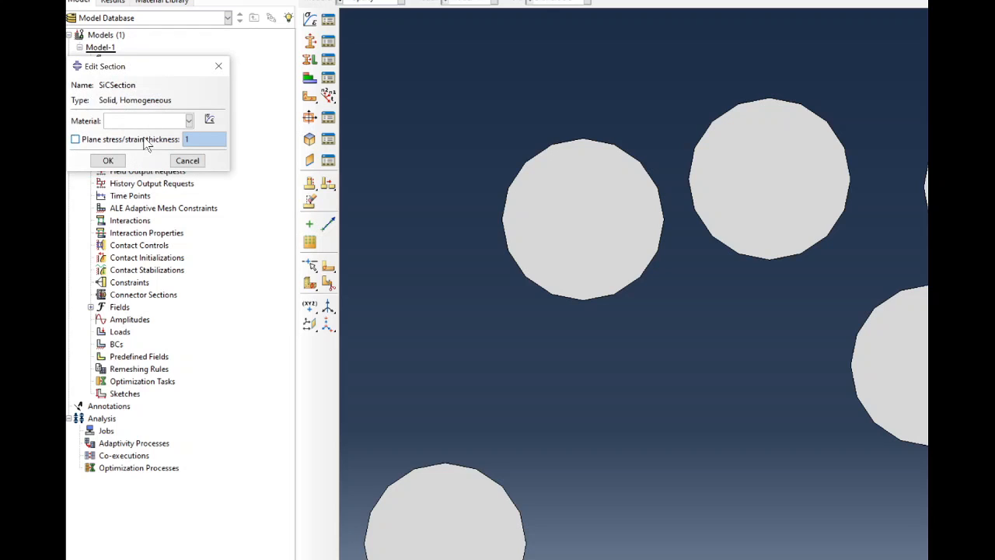
{"action": "left_click", "coordinate": [151, 122]}
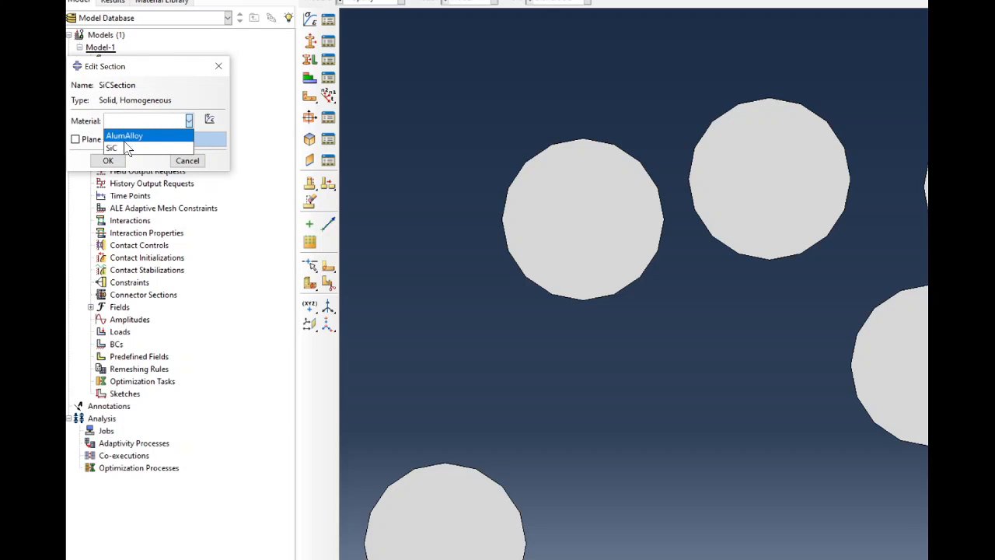
{"action": "left_click", "coordinate": [127, 148]}
{"action": "left_click", "coordinate": [108, 161]}
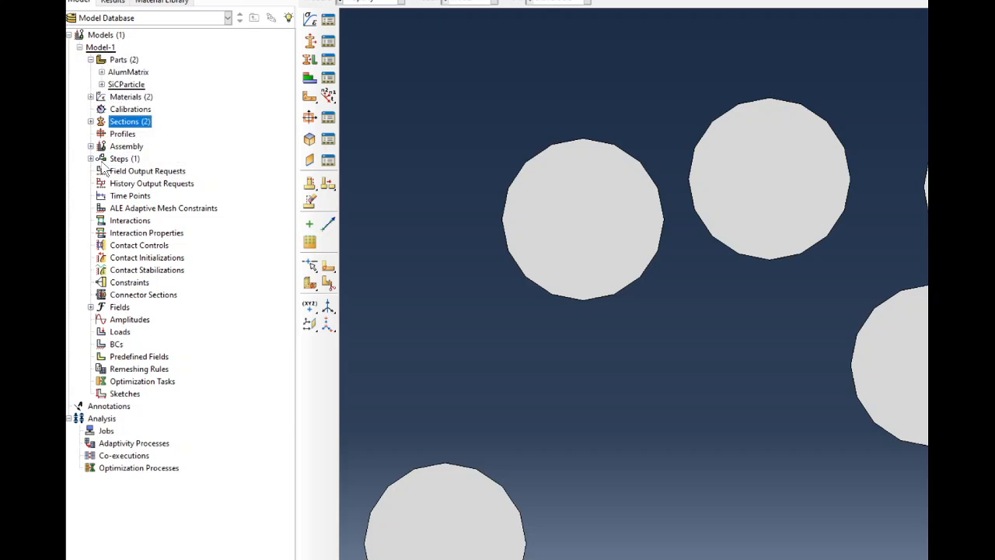
Assign AlumSection to the entire square face of the AlumMatrix part, taking the thickness from the section
{"action": "left_click", "coordinate": [101, 84]}
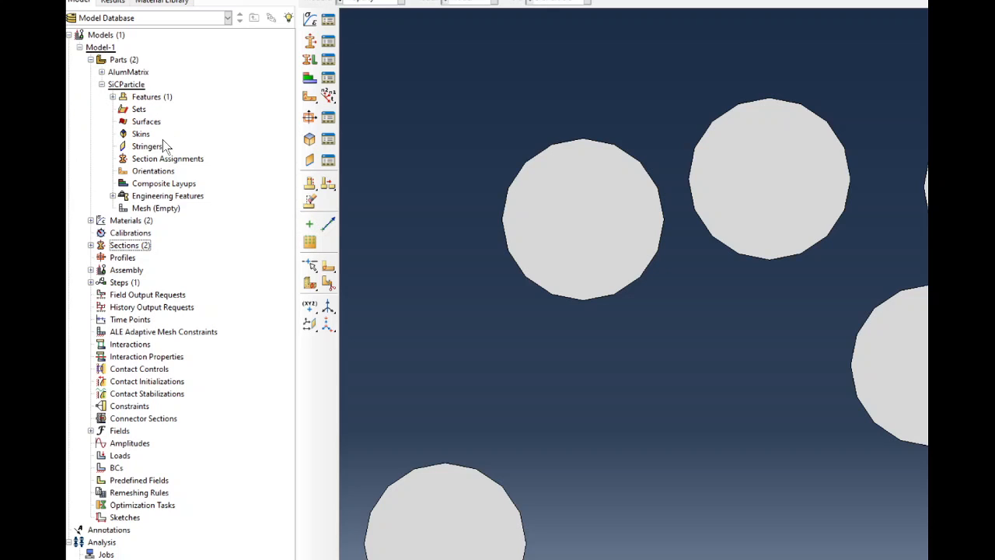
{"action": "left_click", "coordinate": [102, 72]}
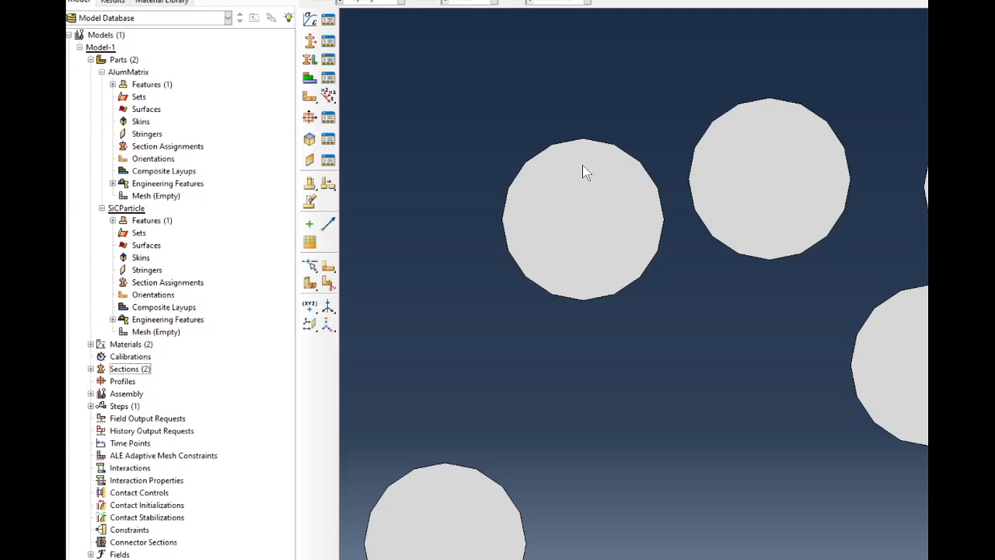
{"action": "scroll", "coordinate": [582, 165], "scroll_direction": "down", "scroll_amount": 5}
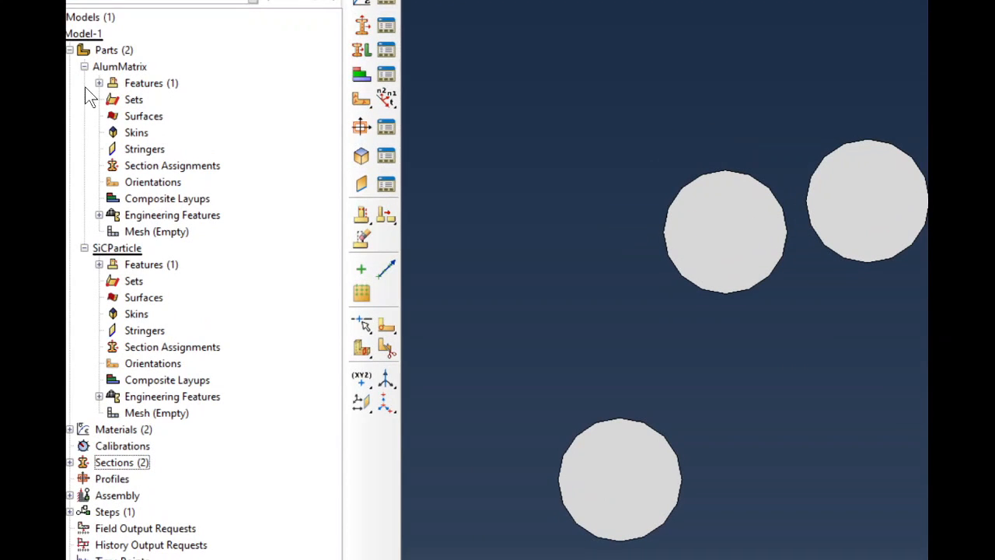
{"action": "left_click", "coordinate": [154, 166]}
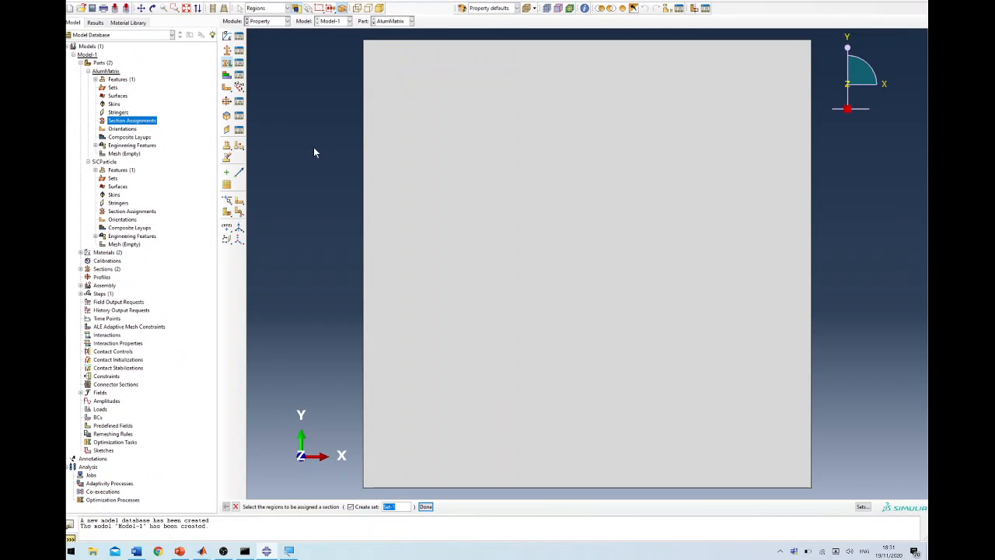
{"action": "left_click", "coordinate": [395, 154]}
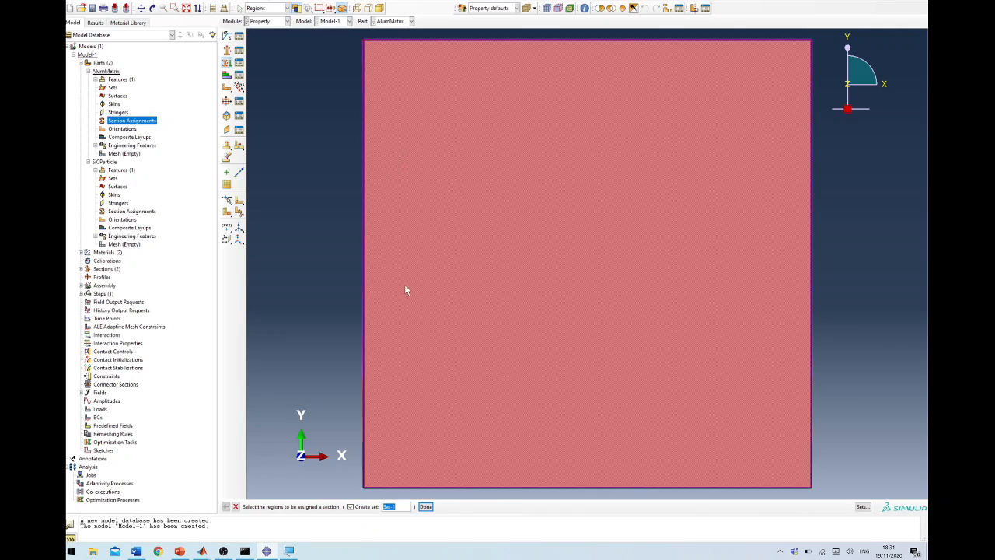
{"action": "left_click", "coordinate": [425, 506]}
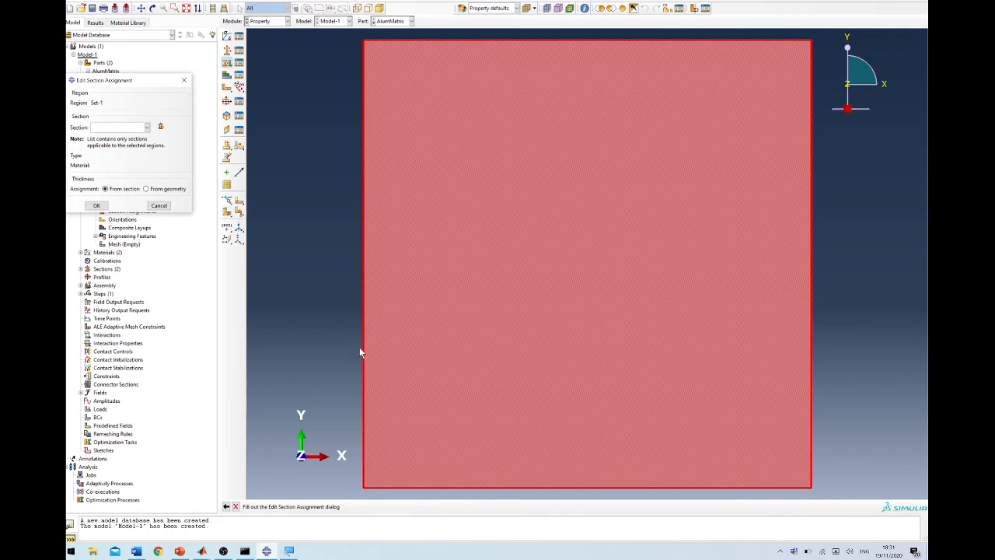
{"action": "left_click", "coordinate": [146, 128]}
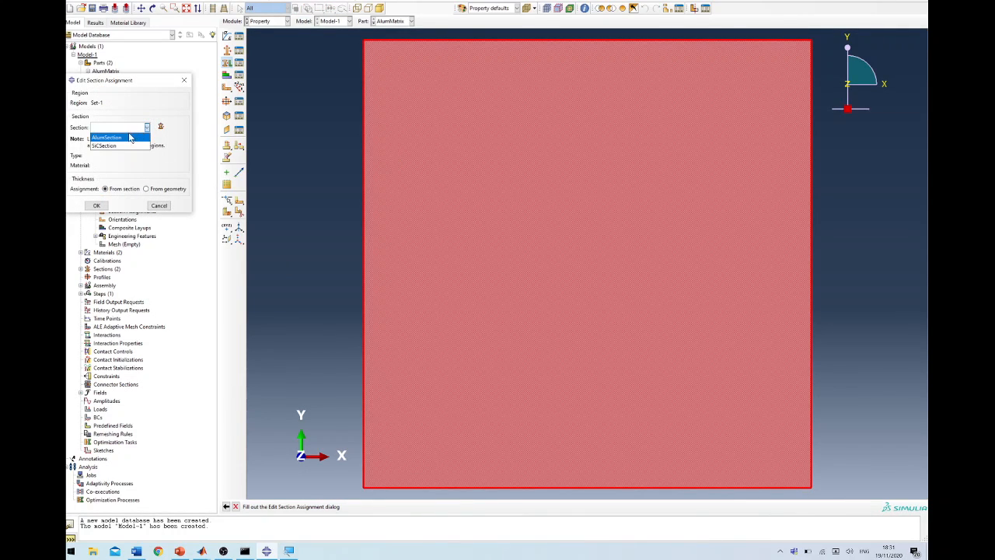
{"action": "left_click", "coordinate": [122, 138]}
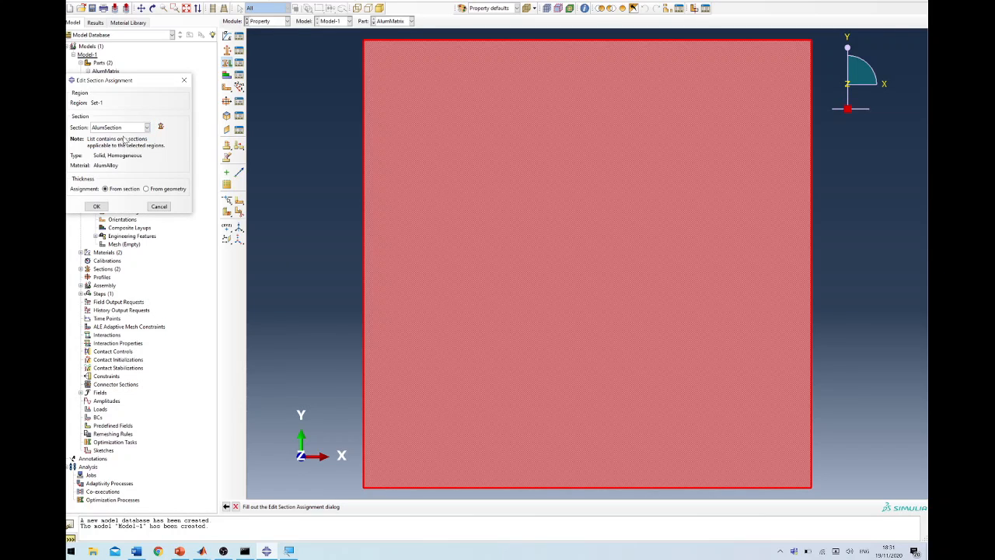
{"action": "left_click", "coordinate": [98, 206]}
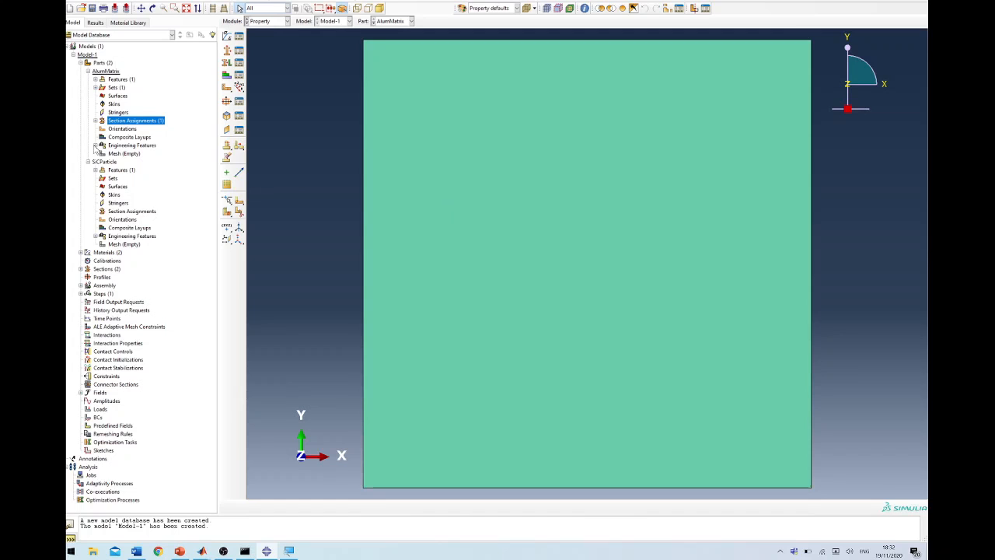
Assign SiCSection to all the particle regions of the SiCParticle part, taking the thickness from the section
{"action": "left_click", "coordinate": [87, 72]}
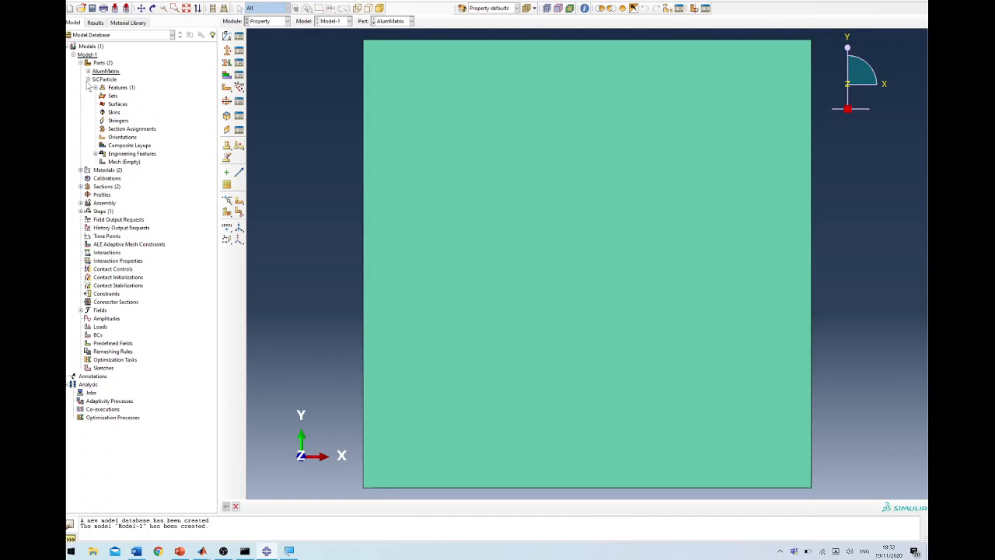
{"action": "left_click", "coordinate": [125, 129]}
{"action": "double_click", "coordinate": [124, 129]}
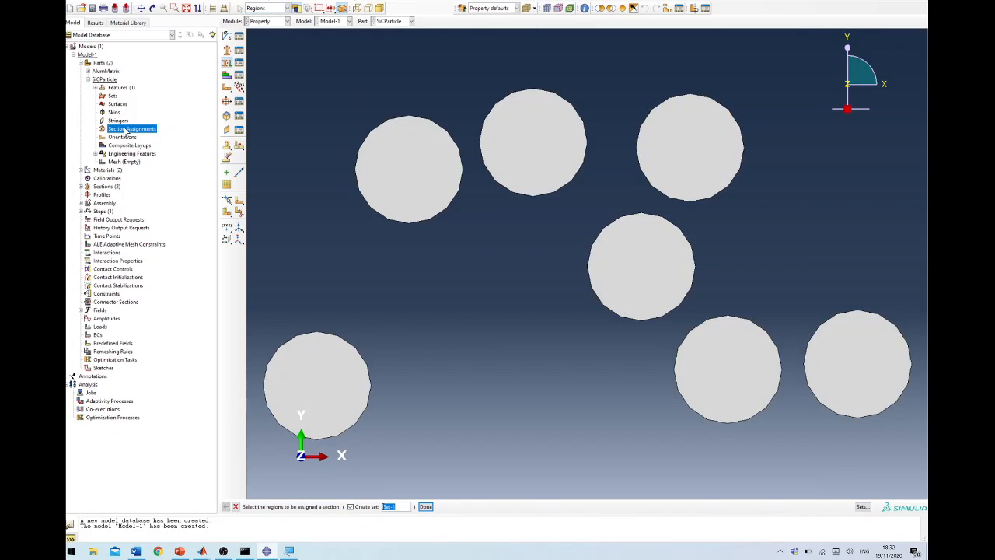
{"action": "left_click_drag", "start_coordinate": [271, 48], "coordinate": [922, 491]}
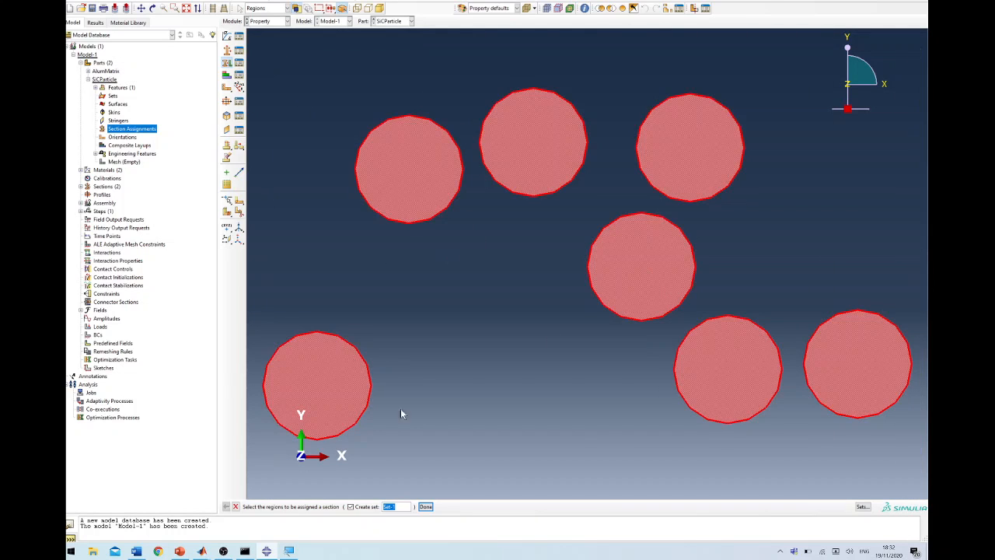
{"action": "left_click", "coordinate": [425, 506]}
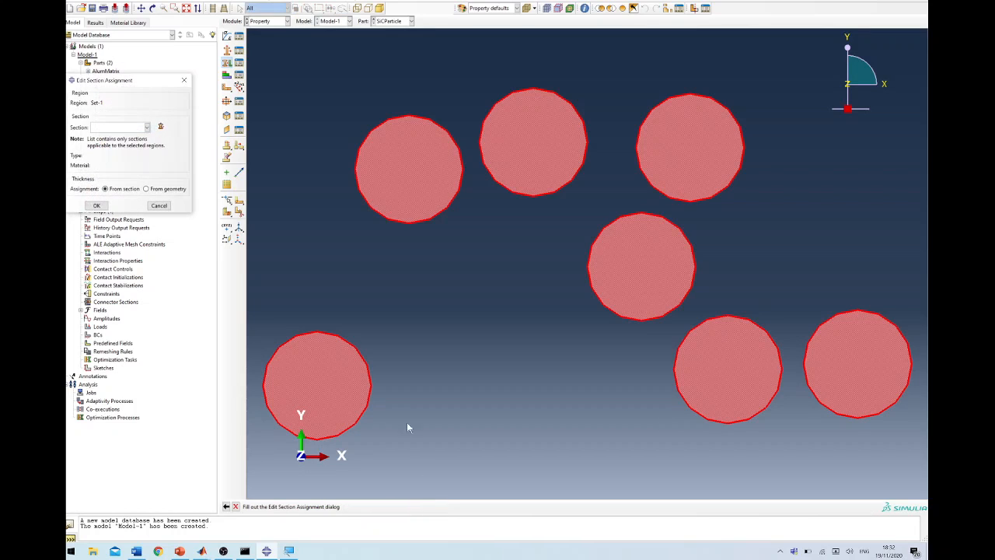
{"action": "left_click", "coordinate": [129, 127]}
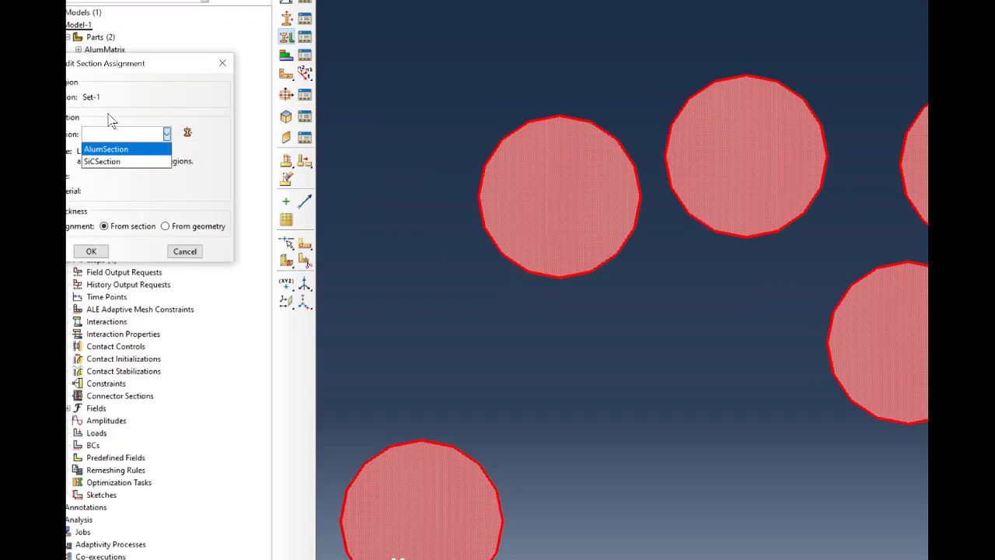
{"action": "left_click", "coordinate": [108, 148]}
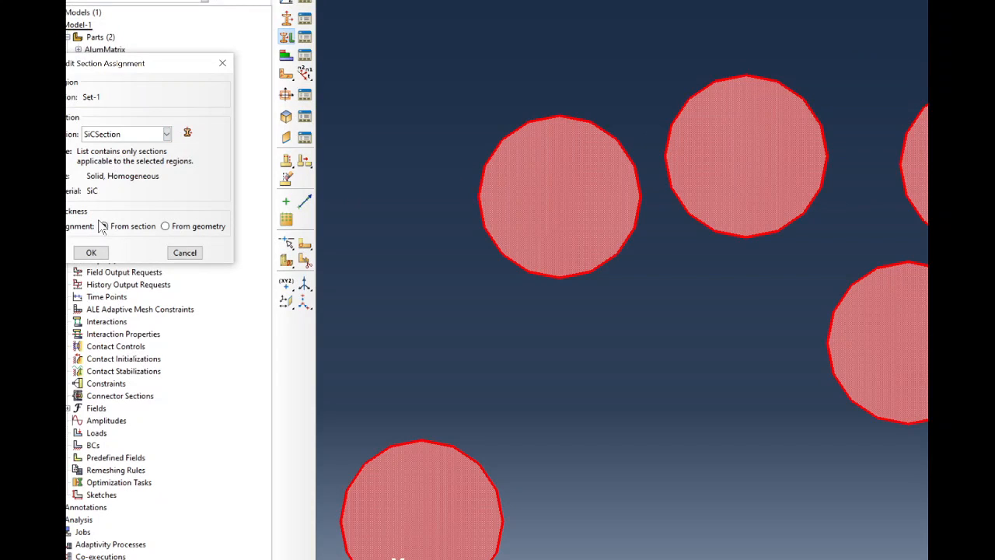
{"action": "left_click", "coordinate": [92, 252]}
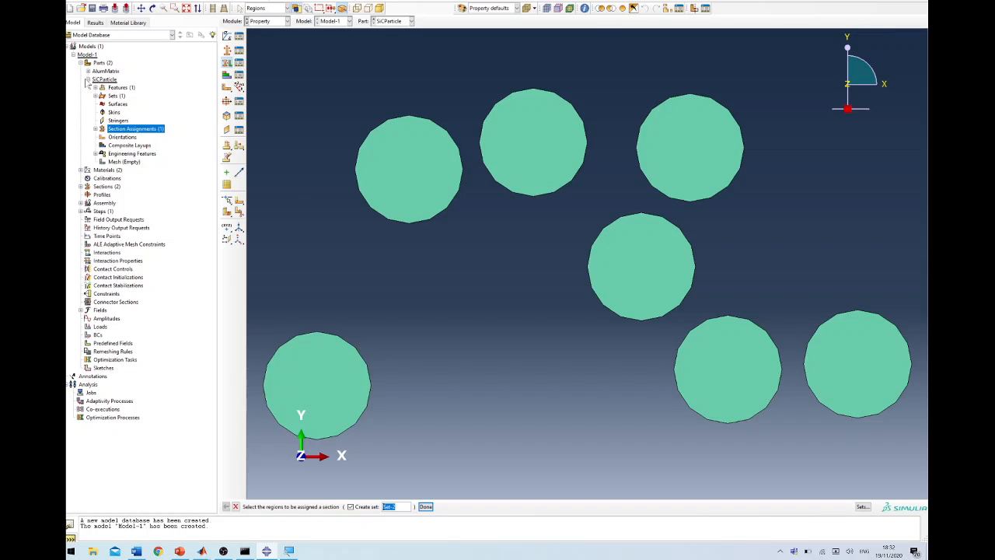
{"action": "left_click", "coordinate": [88, 79]}
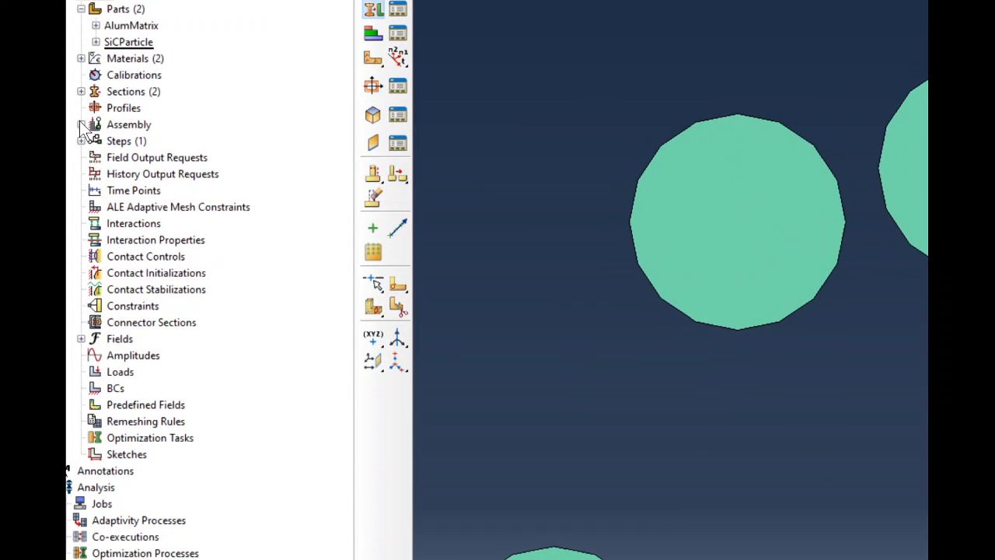
Create dependent instances of the AlumMatrix and SiCParticle parts together in the assembly
{"action": "left_click", "coordinate": [81, 124]}
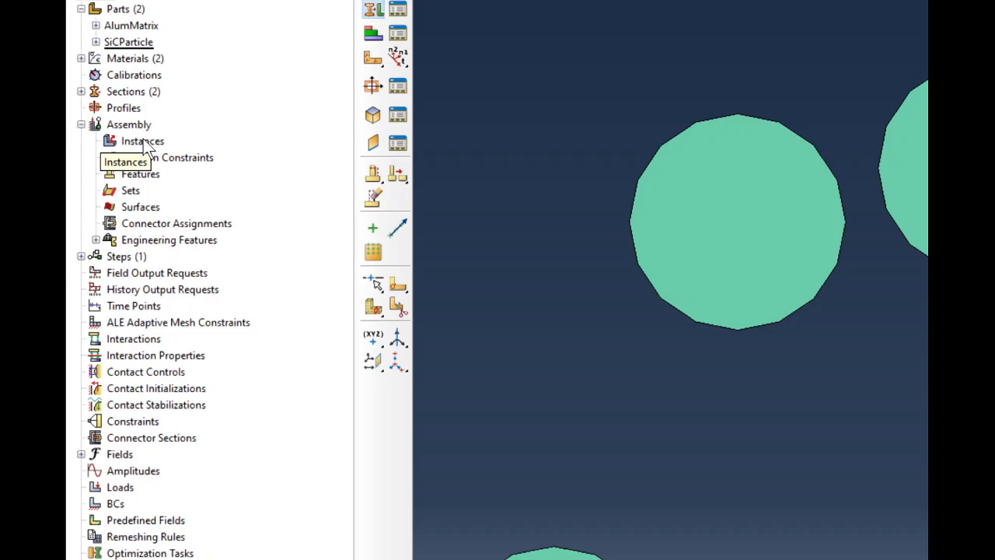
{"action": "left_click", "coordinate": [144, 144]}
{"action": "double_click", "coordinate": [145, 141]}
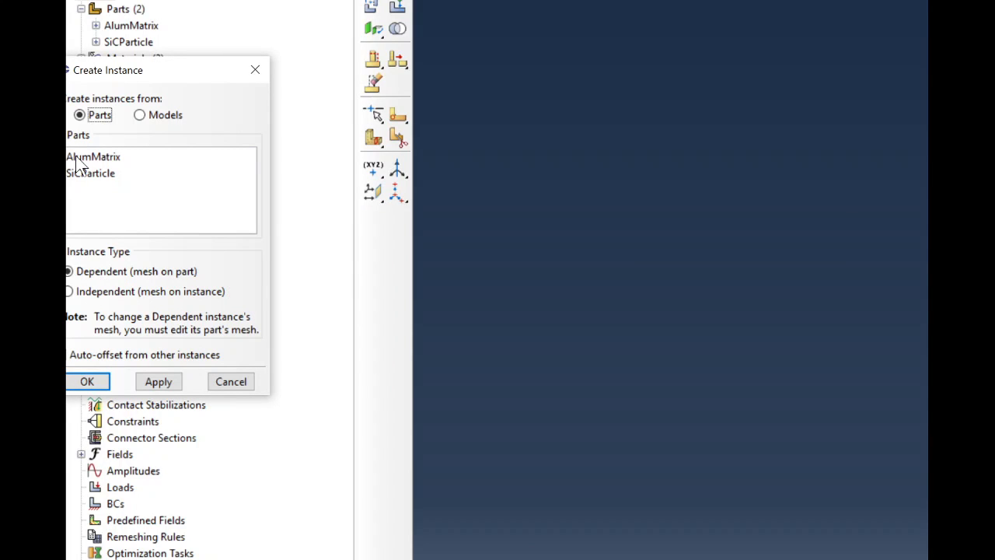
{"action": "left_click", "coordinate": [77, 158]}
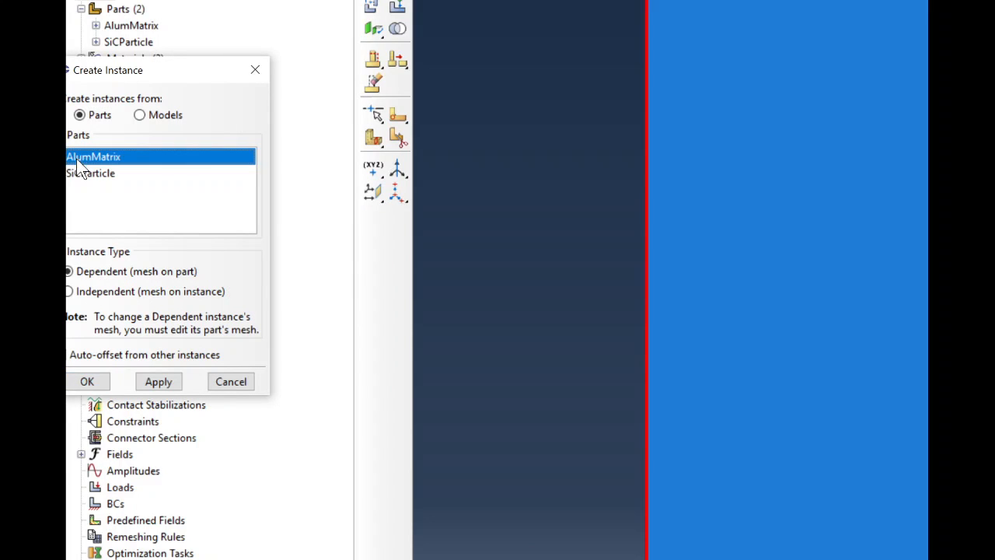
{"action": "left_click", "coordinate": [80, 176], "text": "shift"}
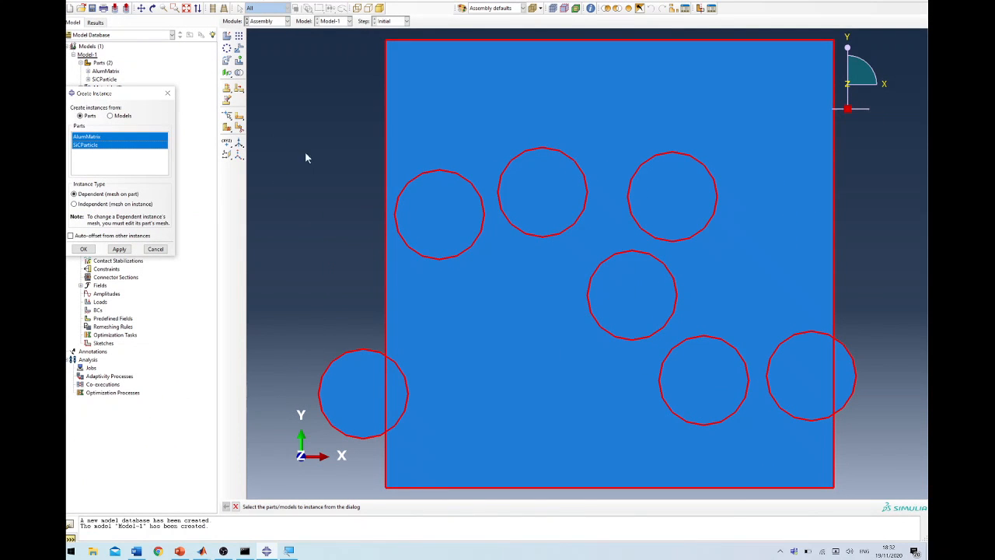
{"action": "left_click", "coordinate": [88, 249]}
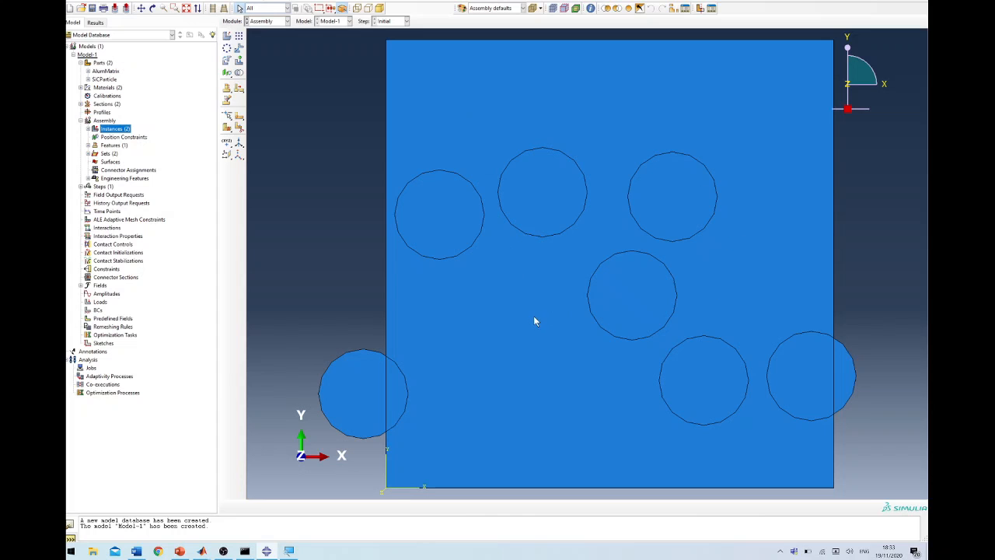
Select the matrix face and the particle crossing its left edge in turn to inspect them, and clear the selection
{"action": "left_click", "coordinate": [503, 109]}
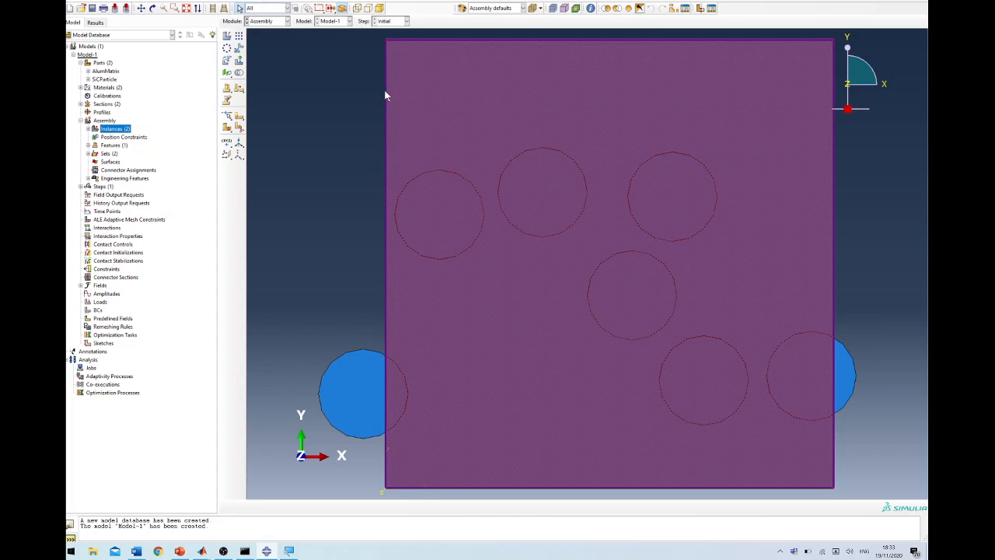
{"action": "left_click", "coordinate": [355, 379]}
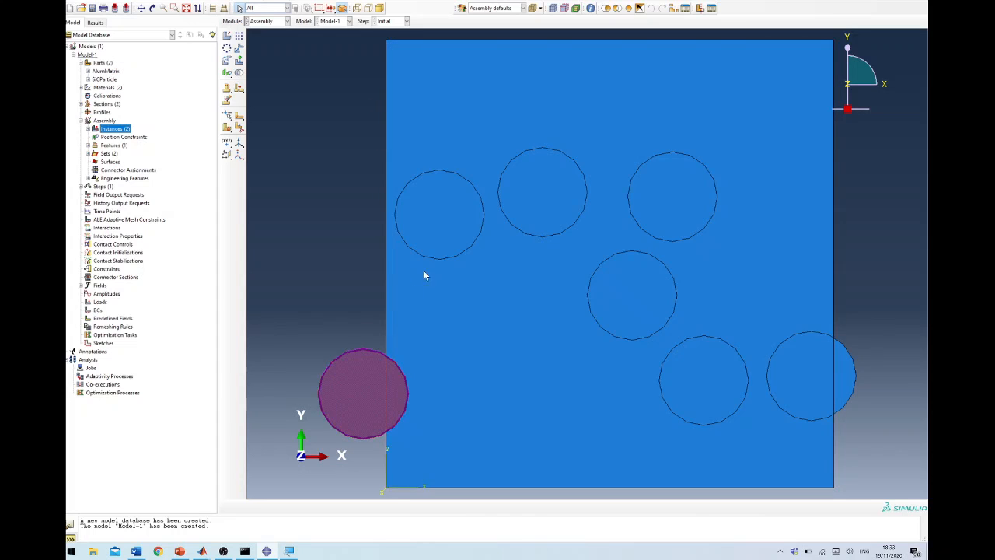
{"action": "left_click", "coordinate": [351, 237]}
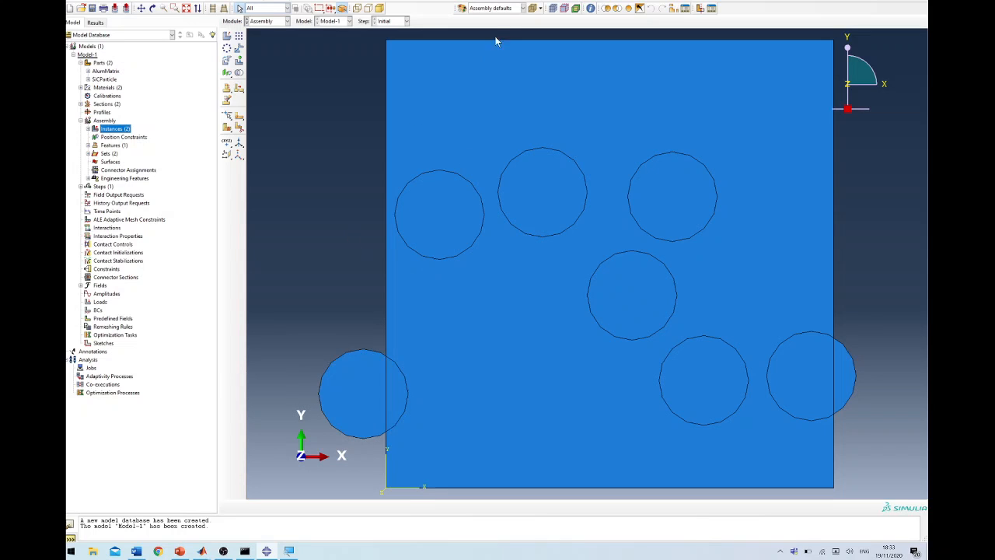
Try colour-coding the assembly by instance types, and switch the colour coding to materials
{"action": "left_click", "coordinate": [502, 9]}
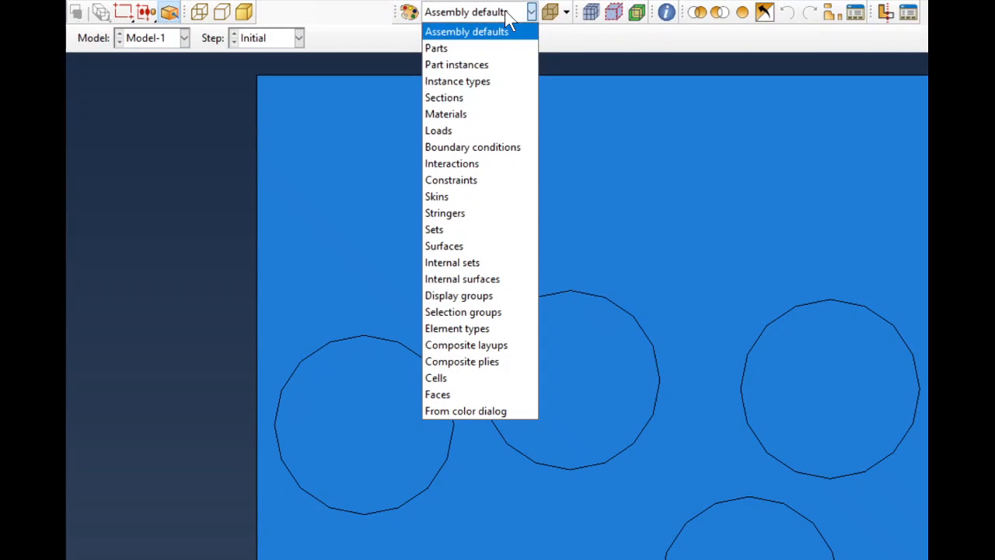
{"action": "left_click", "coordinate": [447, 80]}
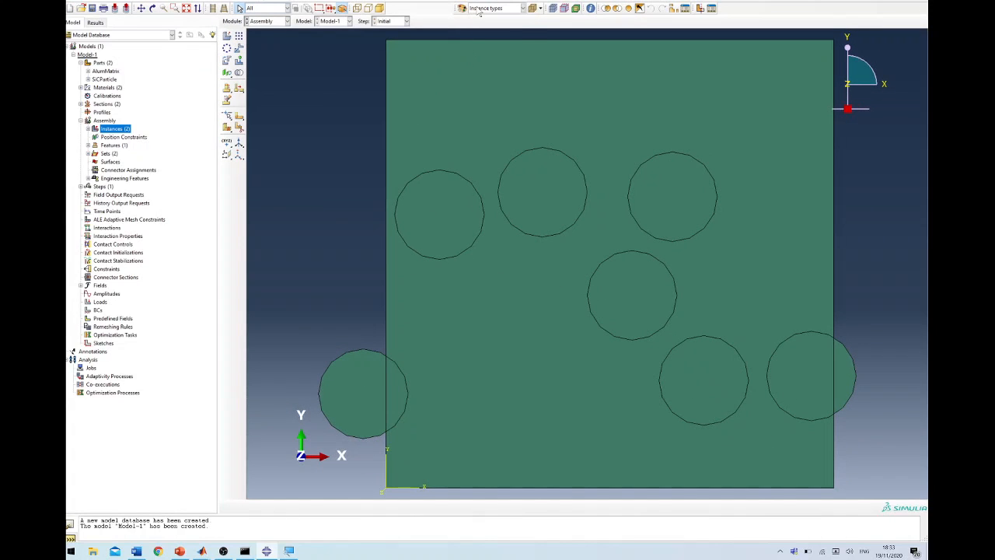
{"action": "left_click", "coordinate": [478, 9]}
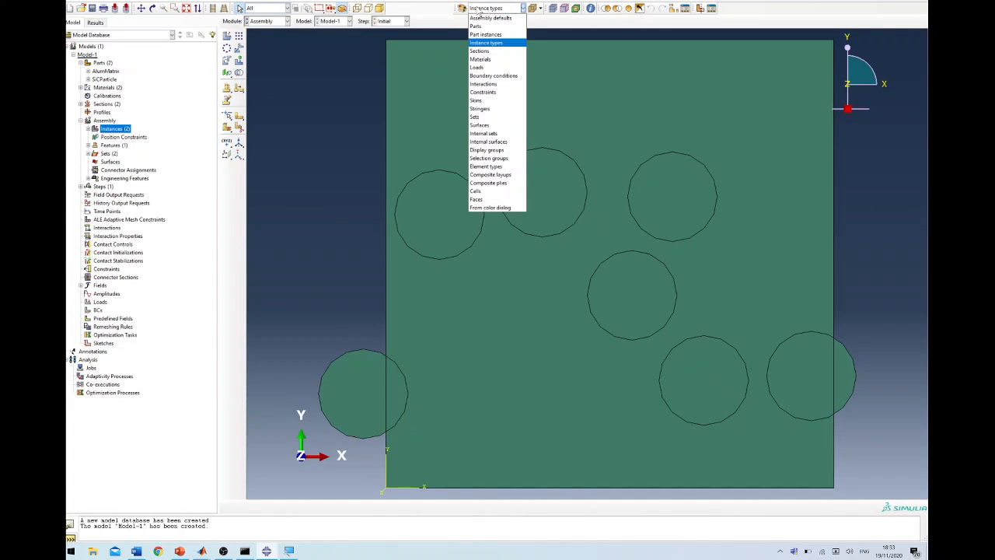
{"action": "left_click", "coordinate": [482, 60]}
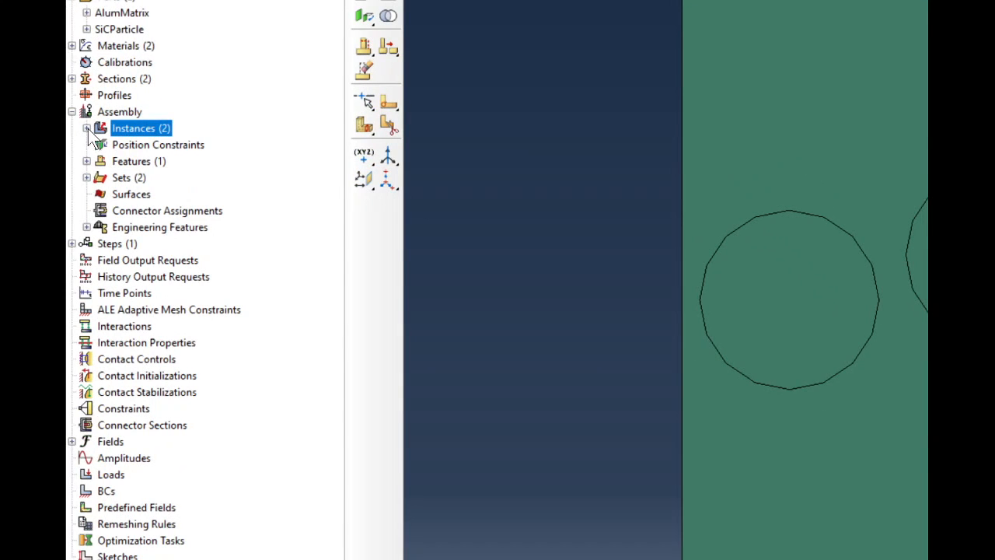
Highlight the AlumMatrix and SiCParticle instances of the assembly together
{"action": "left_click", "coordinate": [86, 128]}
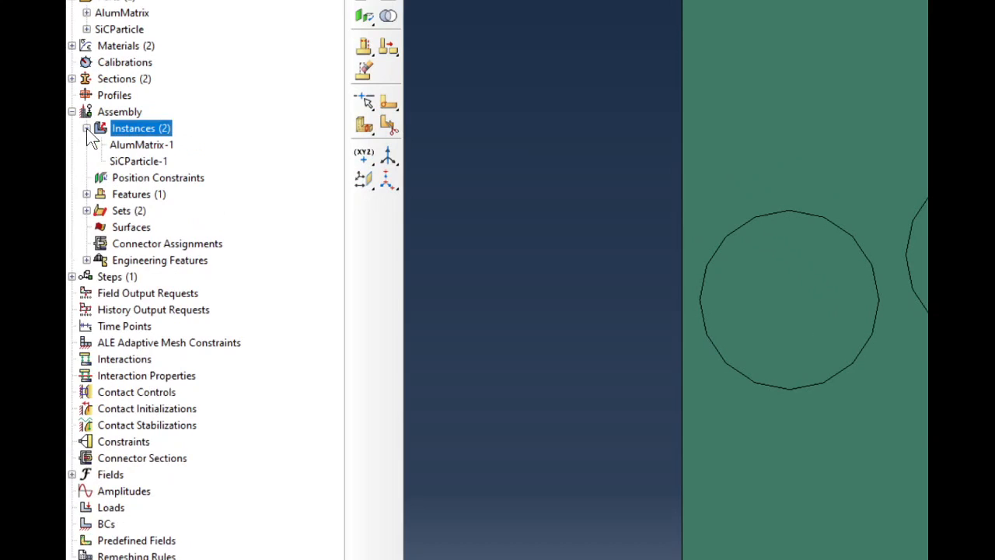
{"action": "left_click", "coordinate": [161, 147]}
{"action": "left_click", "coordinate": [159, 160], "text": "shift"}
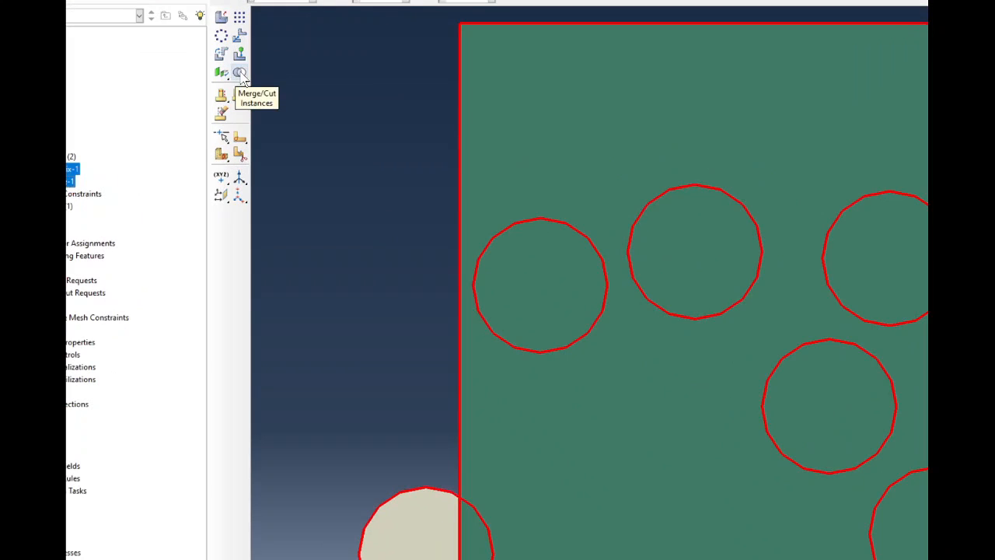
Merge the geometry of both instances into a new part named AlumSiC, retaining intersecting boundaries and suppressing the original instances
{"action": "left_click", "coordinate": [240, 75]}
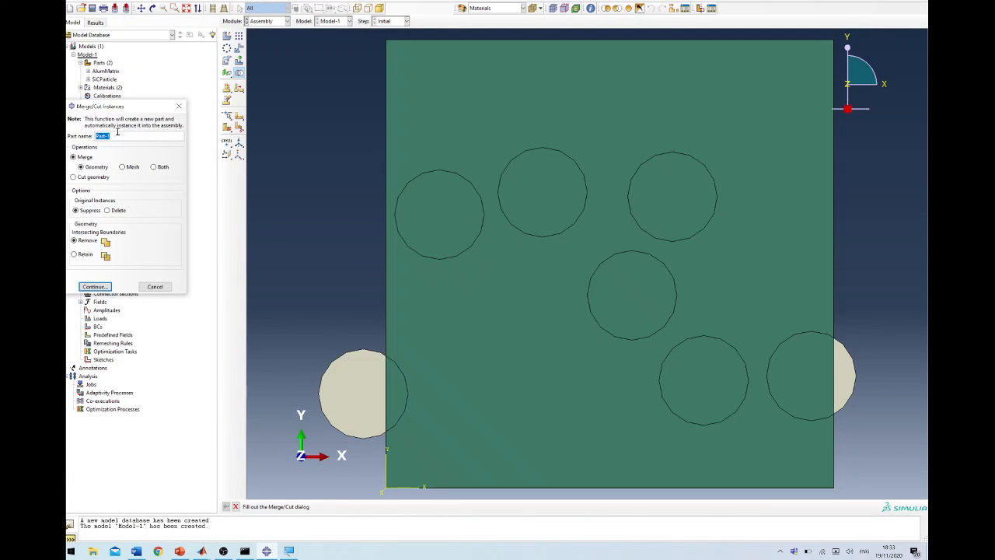
{"action": "type", "text": "Al"}
{"action": "key", "text": "BackSpace"}
{"action": "key", "text": "BackSpace"}
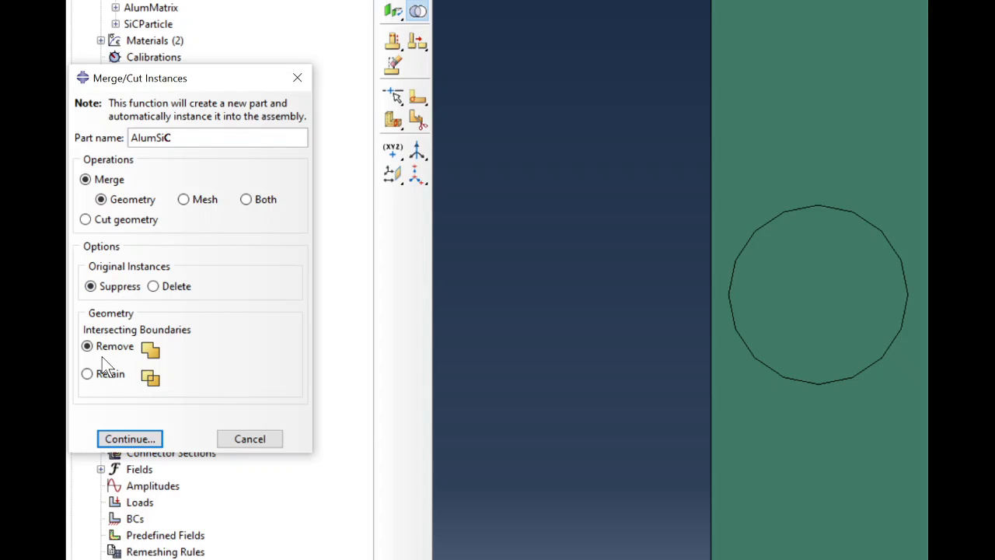
{"action": "left_click", "coordinate": [102, 376]}
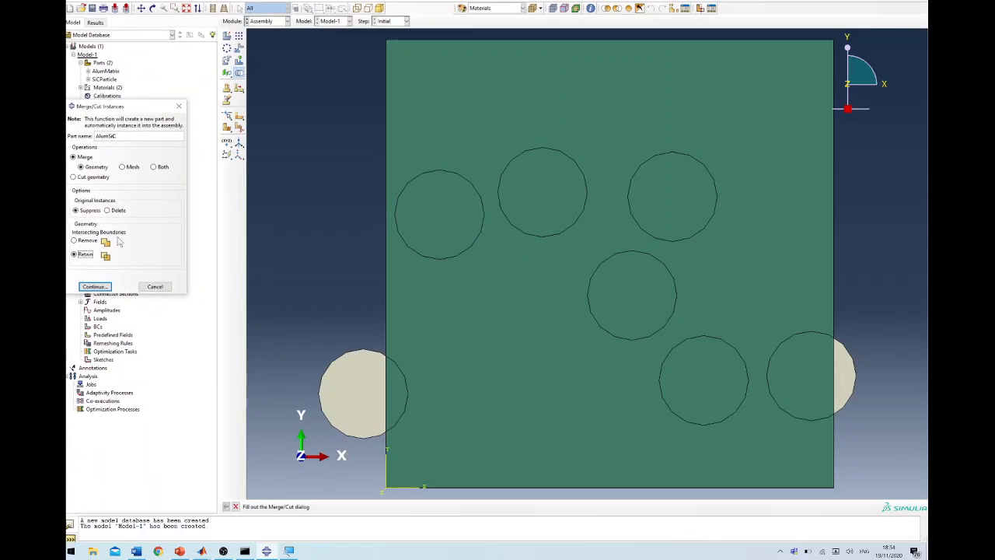
{"action": "left_click", "coordinate": [94, 287]}
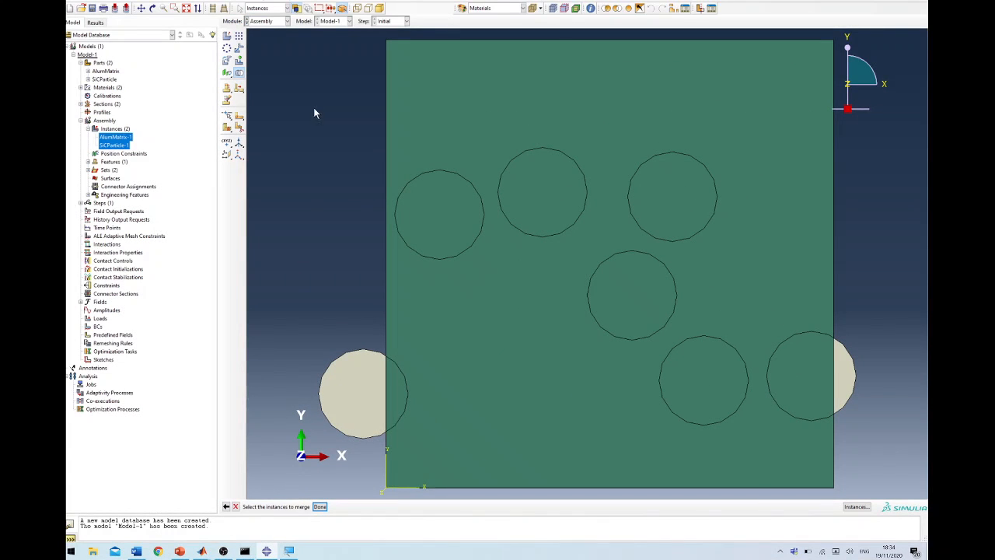
{"action": "left_click_drag", "start_coordinate": [274, 34], "coordinate": [921, 498]}
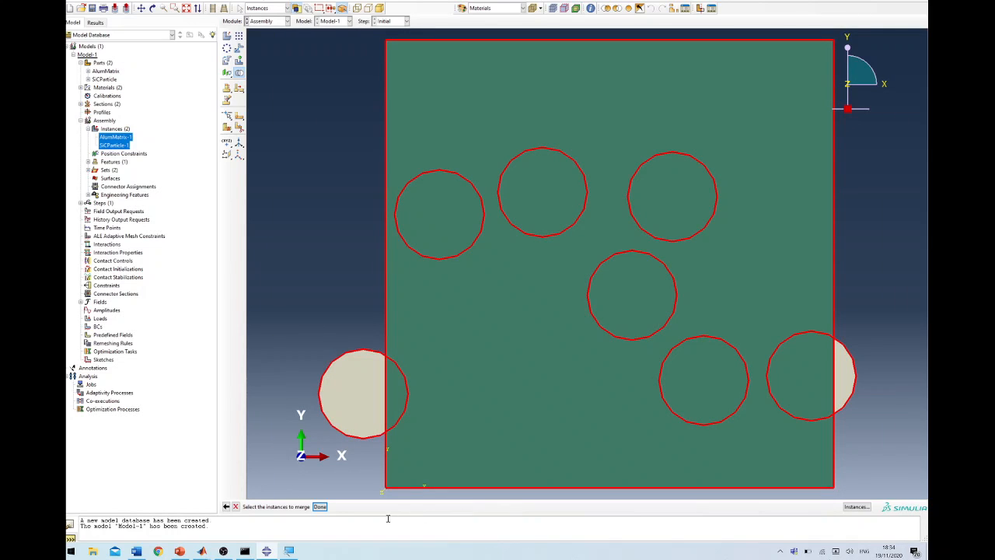
{"action": "left_click", "coordinate": [320, 507]}
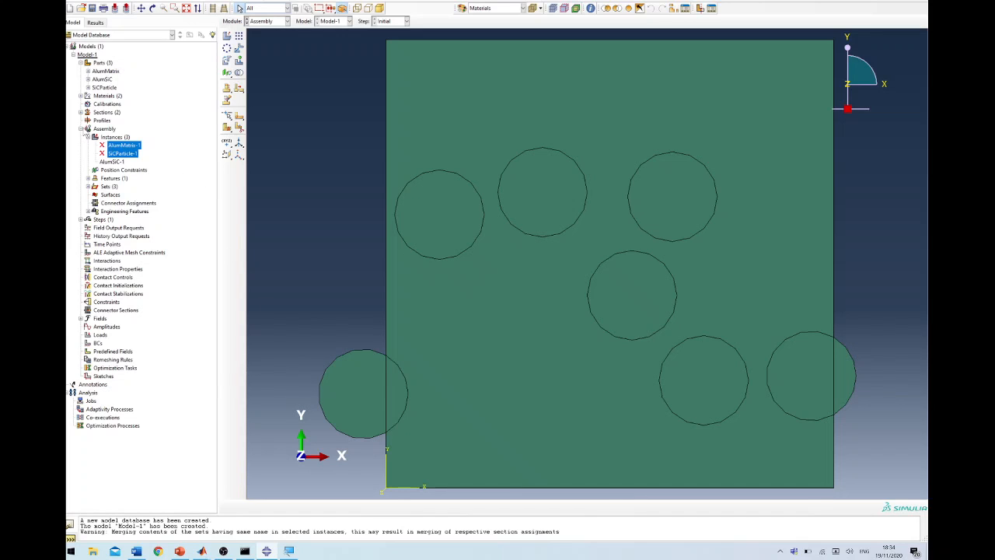
Display the merged AlumSiC part and list its section assignments
{"action": "left_click", "coordinate": [81, 129]}
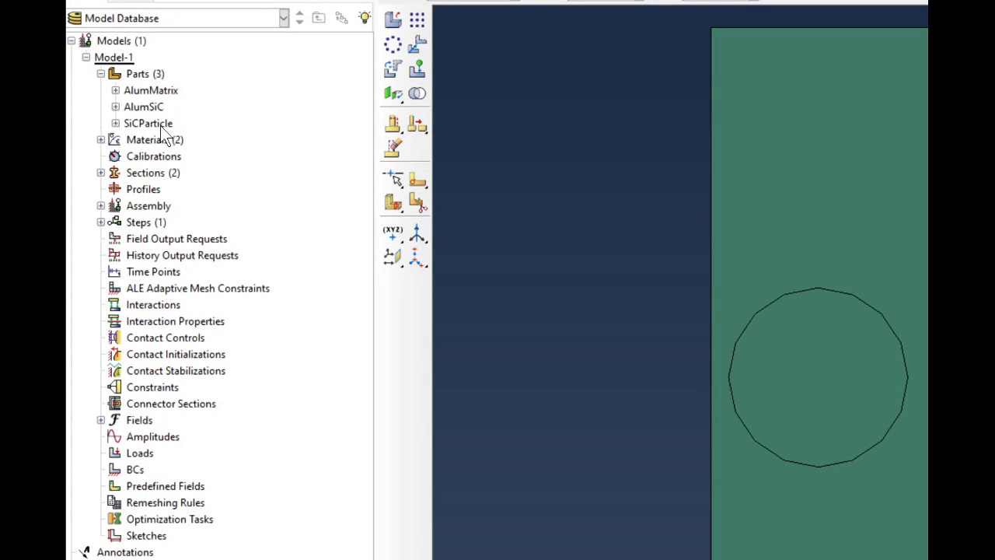
{"action": "left_click", "coordinate": [152, 107]}
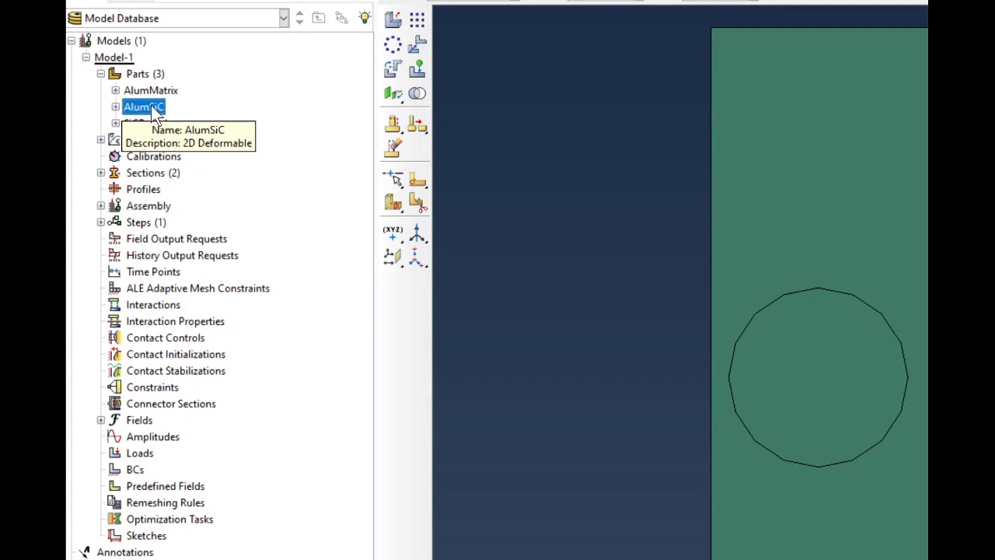
{"action": "double_click", "coordinate": [151, 106]}
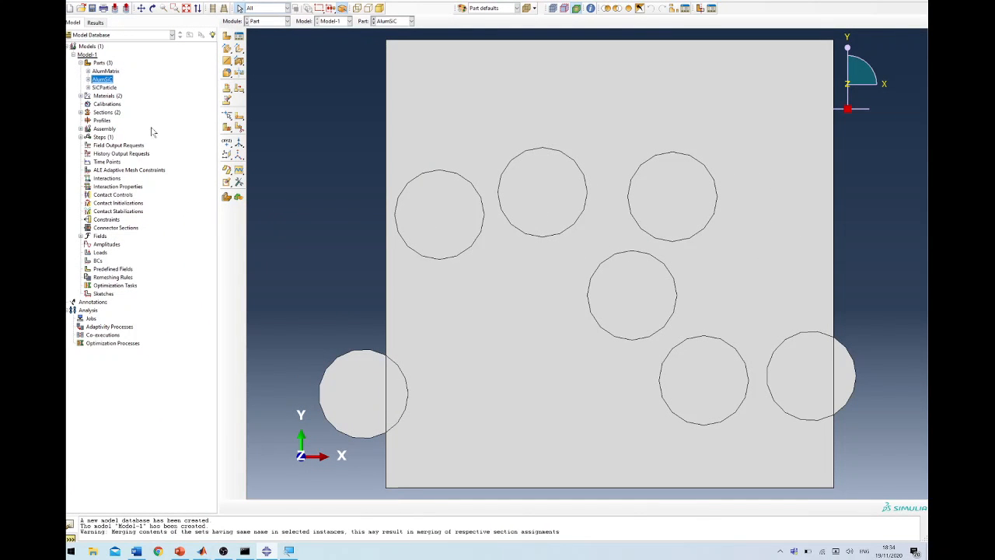
{"action": "left_click", "coordinate": [88, 79]}
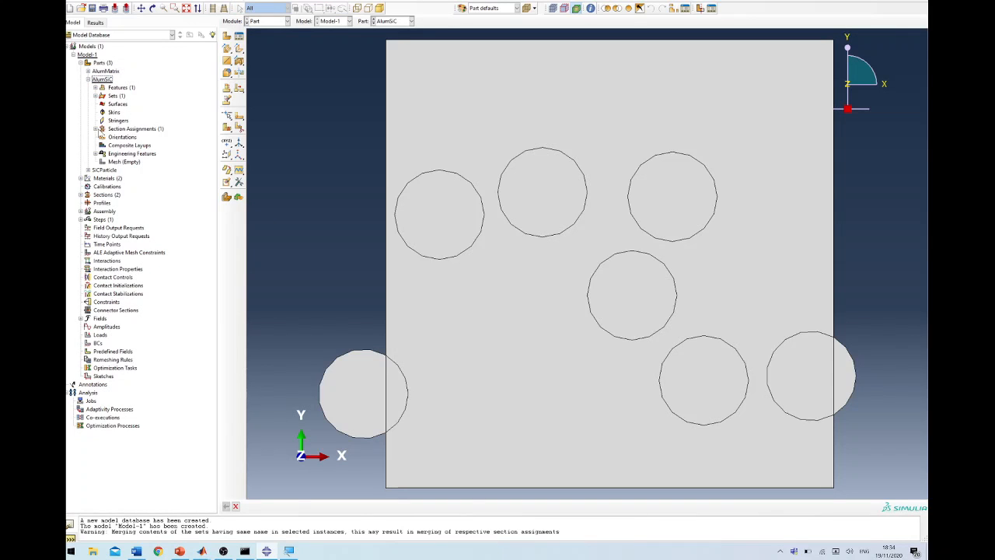
{"action": "left_click", "coordinate": [96, 129]}
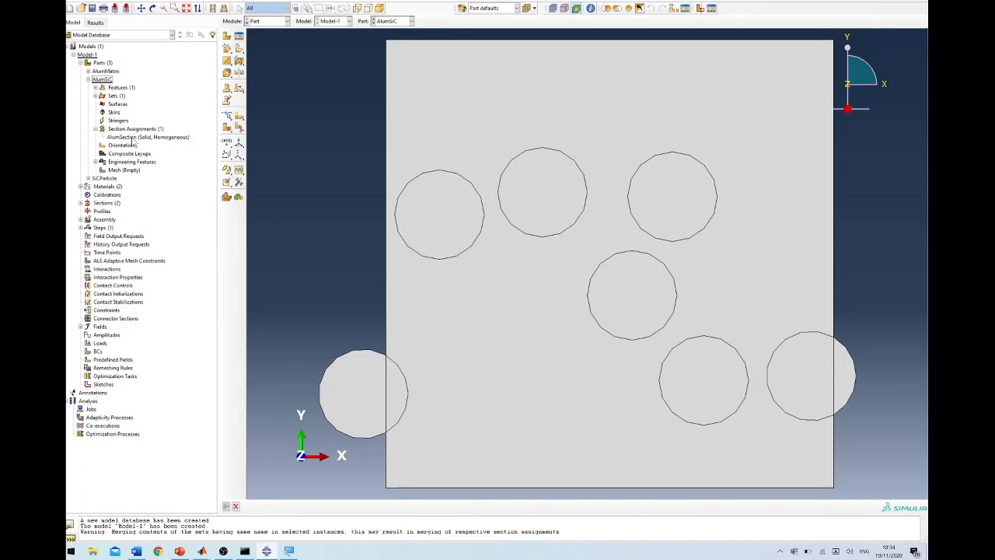
Edit the AlumSection assignment of the AlumSiC part so that its region is only the matrix face
{"action": "double_click", "coordinate": [133, 137]}
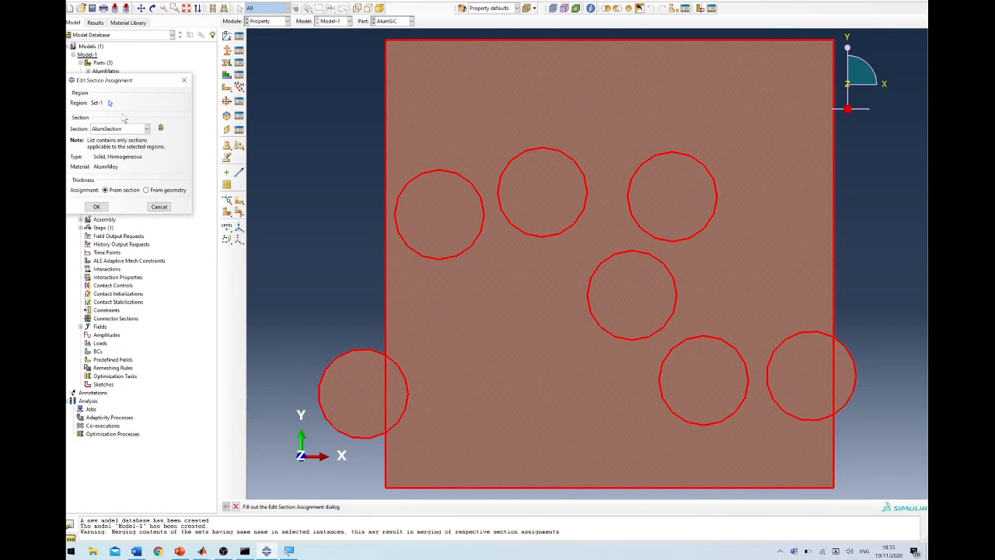
{"action": "left_click", "coordinate": [111, 103]}
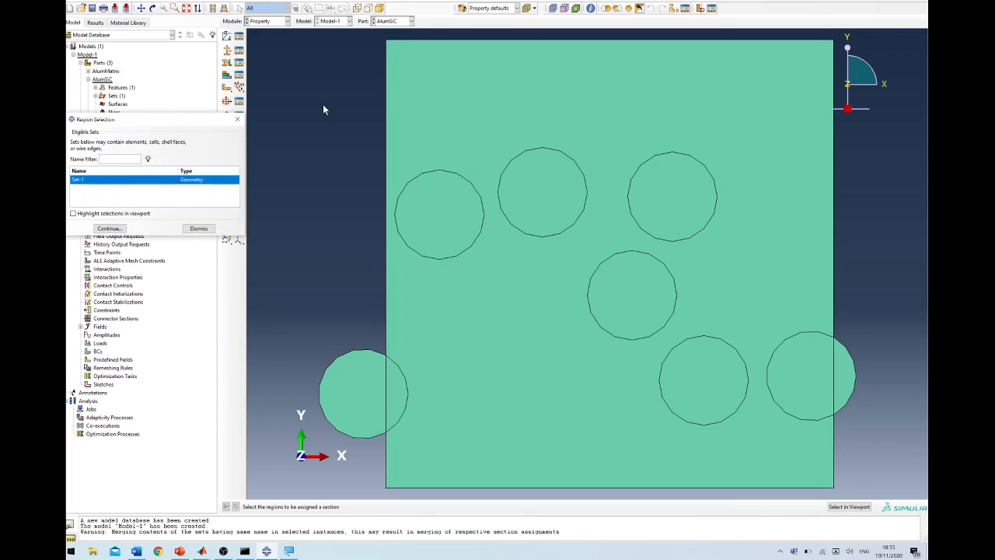
{"action": "left_click", "coordinate": [109, 228]}
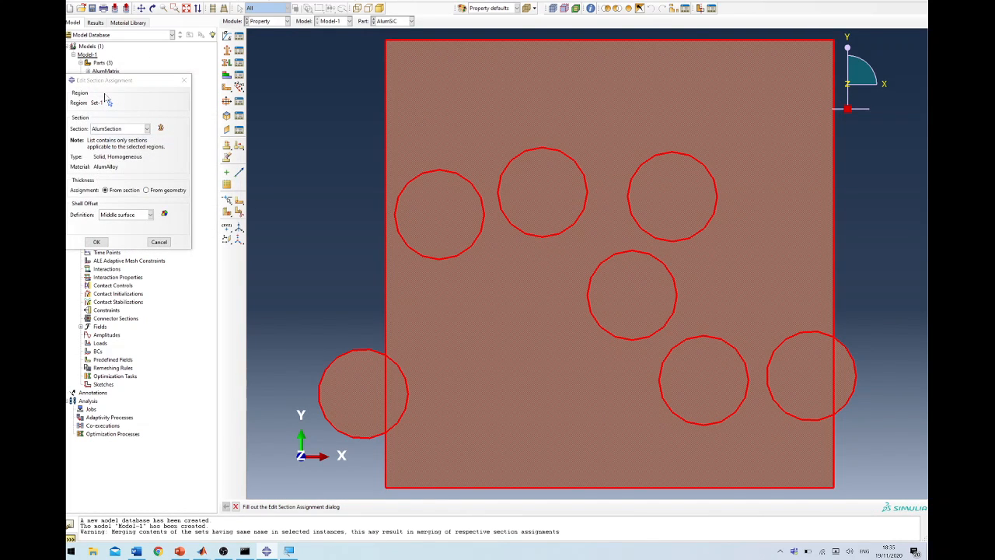
{"action": "left_click", "coordinate": [109, 103]}
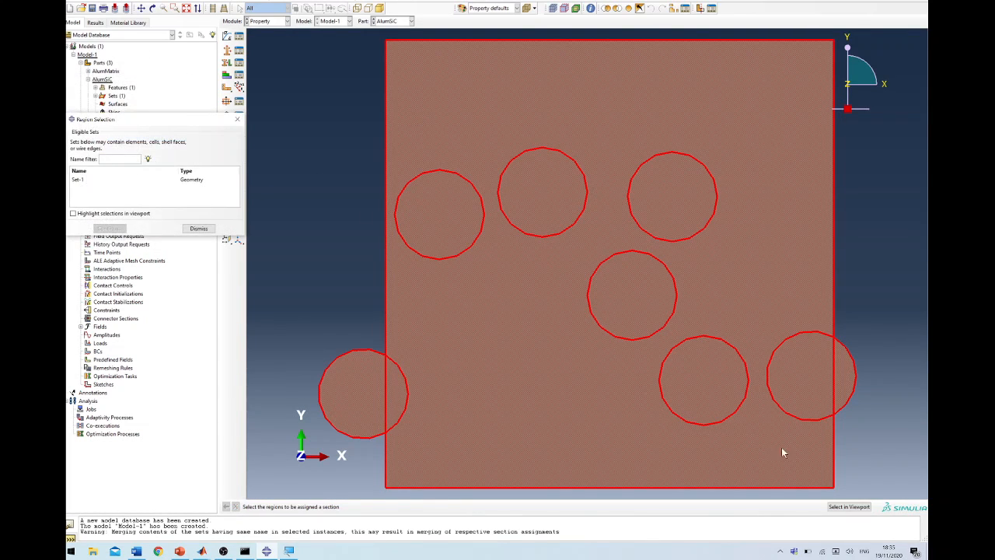
{"action": "left_click", "coordinate": [847, 506]}
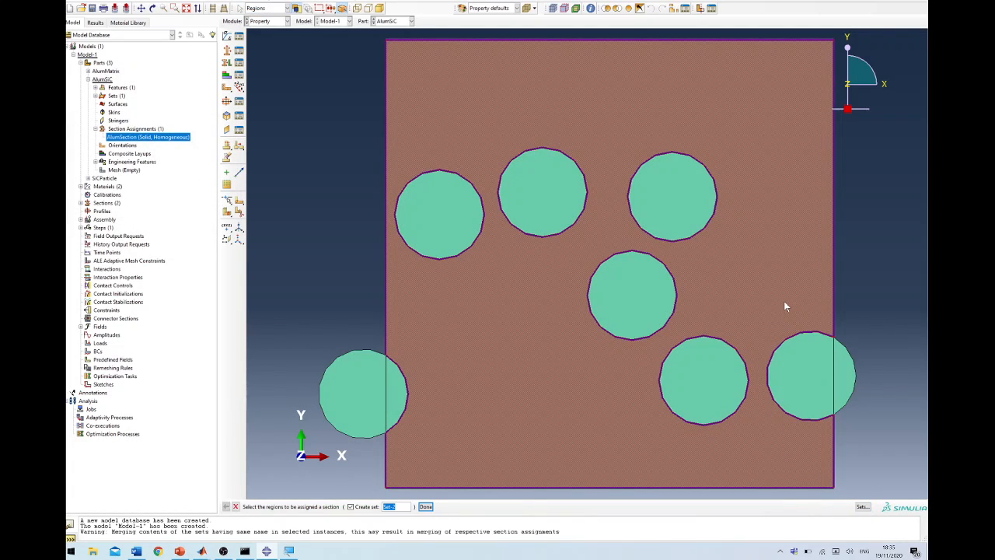
{"action": "left_click", "coordinate": [429, 506]}
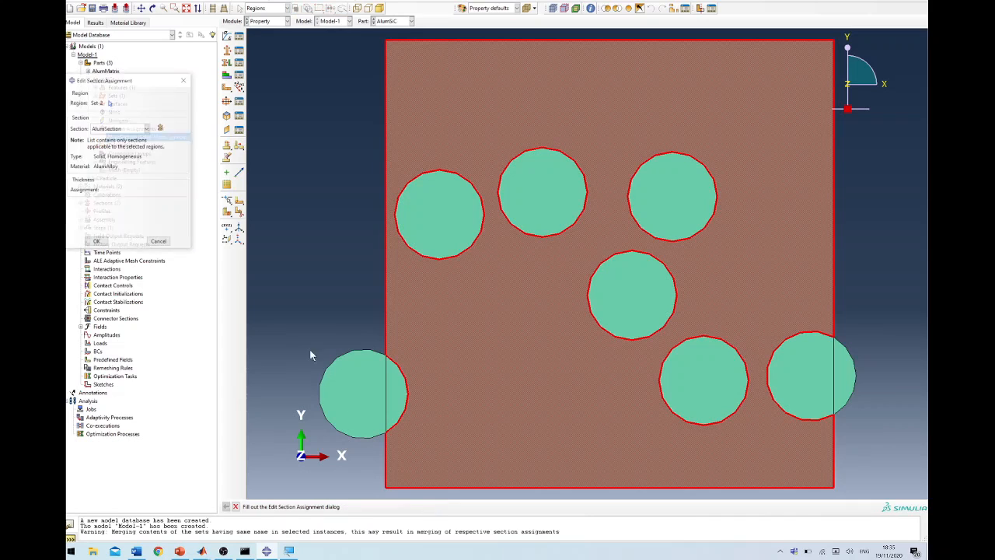
{"action": "left_click", "coordinate": [97, 242]}
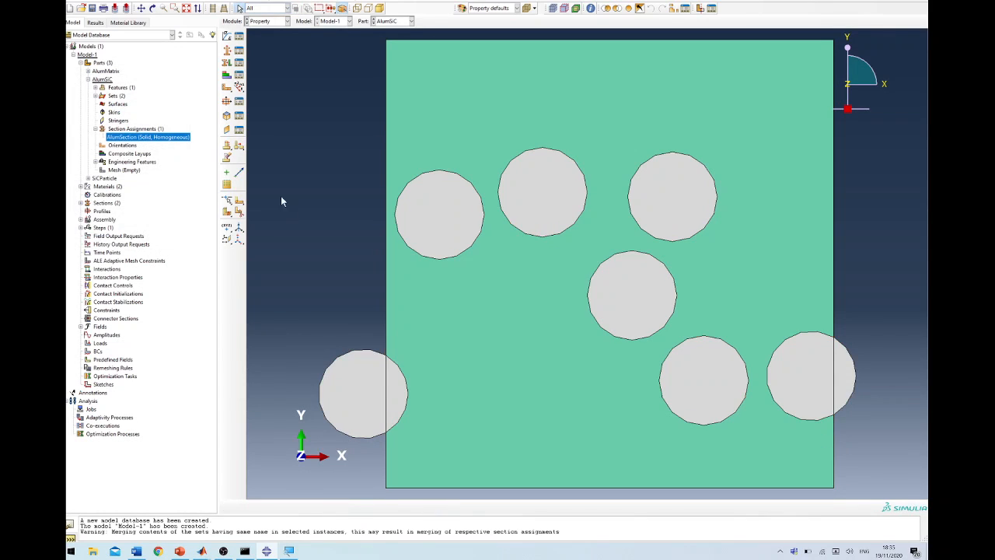
{"action": "scroll", "coordinate": [263, 186], "scroll_direction": "down", "scroll_amount": 2}
{"action": "left_click_drag", "start_coordinate": [256, 37], "coordinate": [844, 499]}
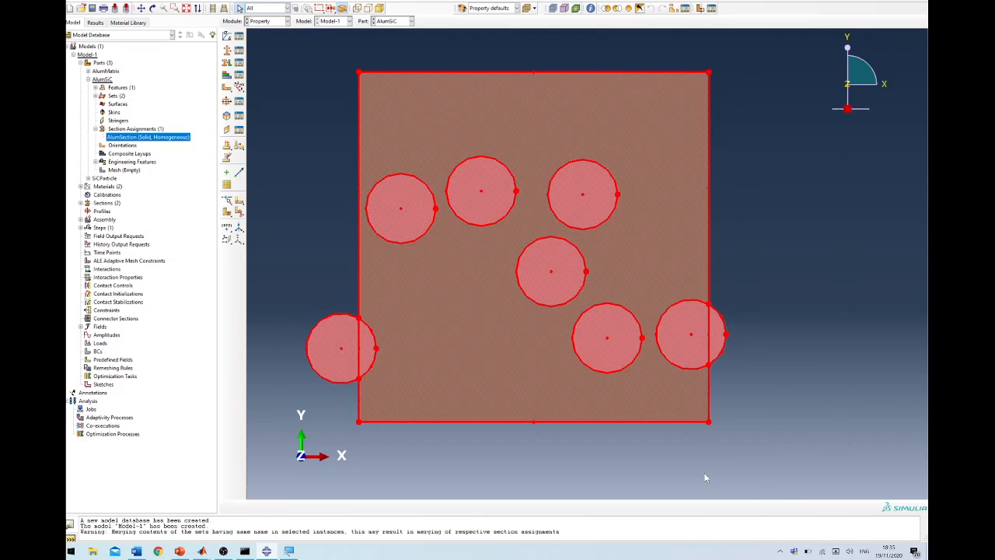
{"action": "left_click", "coordinate": [683, 256], "text": "ctrl"}
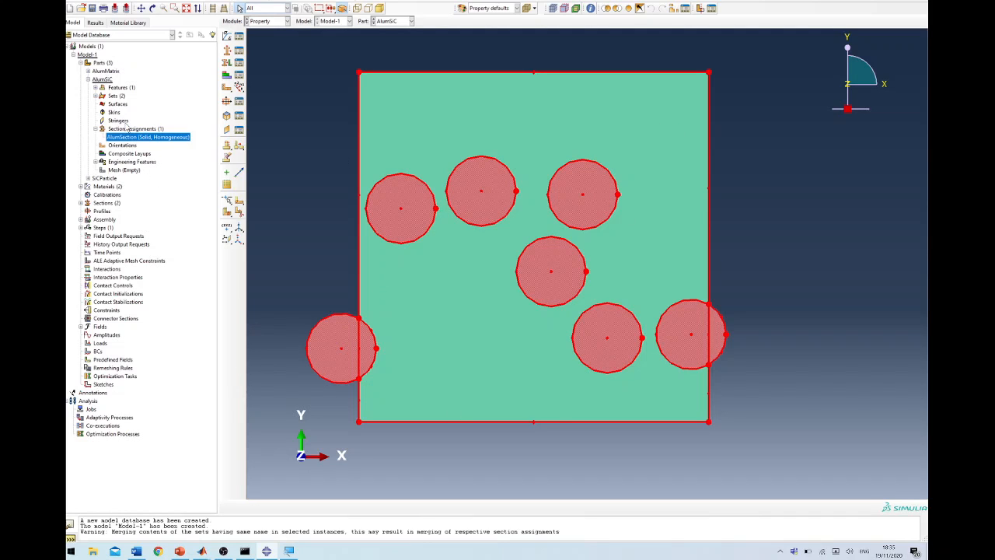
{"action": "double_click", "coordinate": [130, 129]}
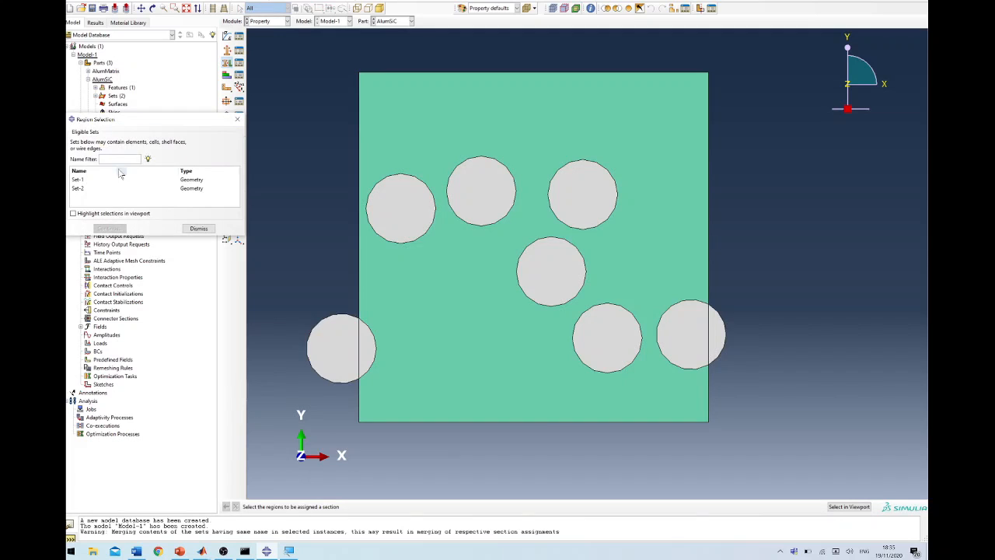
{"action": "left_click", "coordinate": [198, 229]}
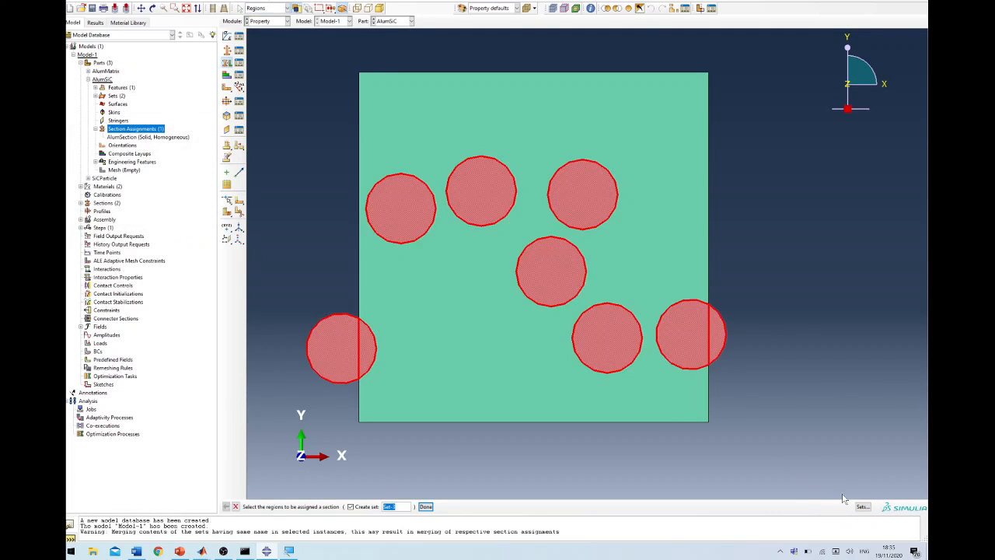
{"action": "key", "text": "Escape"}
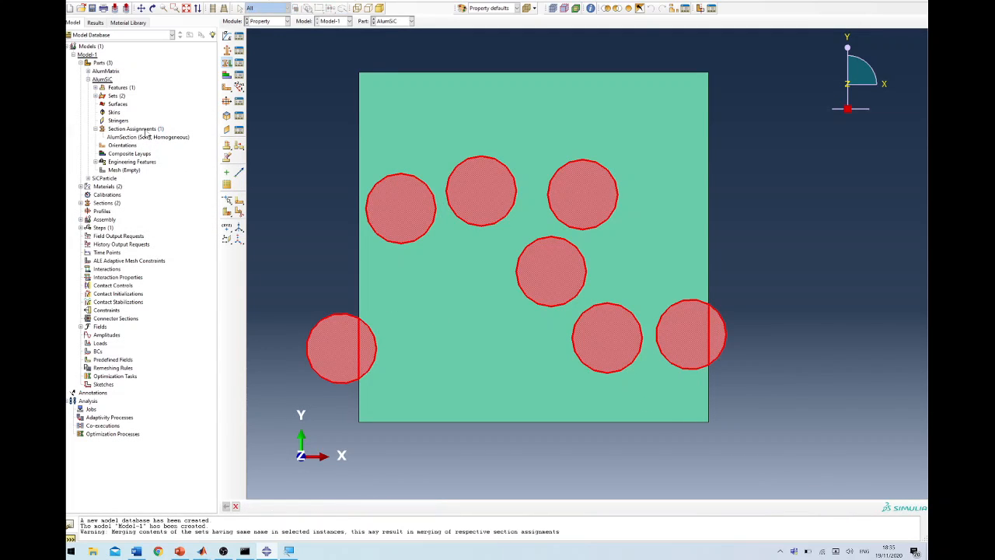
Assign SiCSection to all particle regions of the AlumSiC part, excluding the matrix face and taking the thickness from the section
{"action": "double_click", "coordinate": [147, 129]}
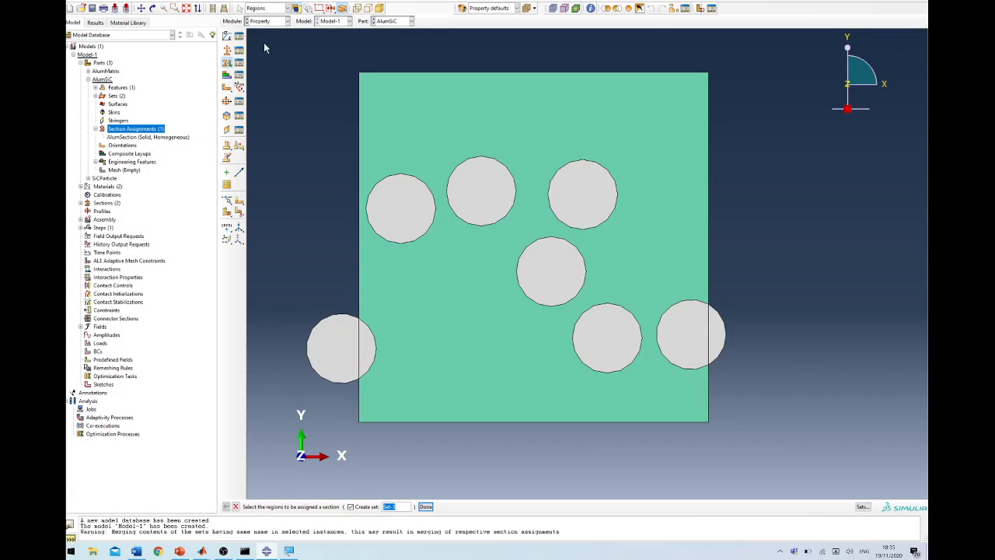
{"action": "left_click_drag", "start_coordinate": [264, 48], "coordinate": [789, 478]}
{"action": "left_click", "coordinate": [579, 398], "text": "ctrl"}
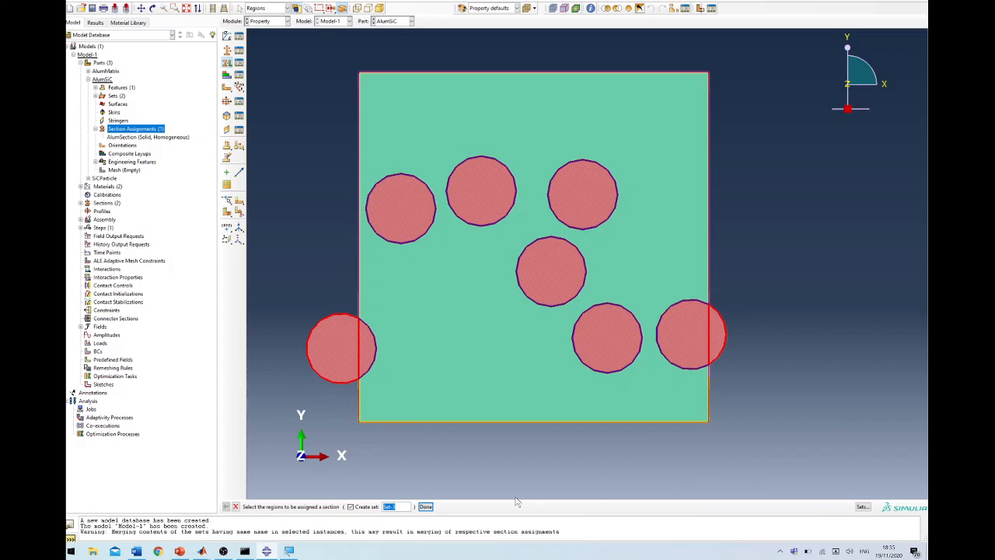
{"action": "left_click", "coordinate": [425, 506]}
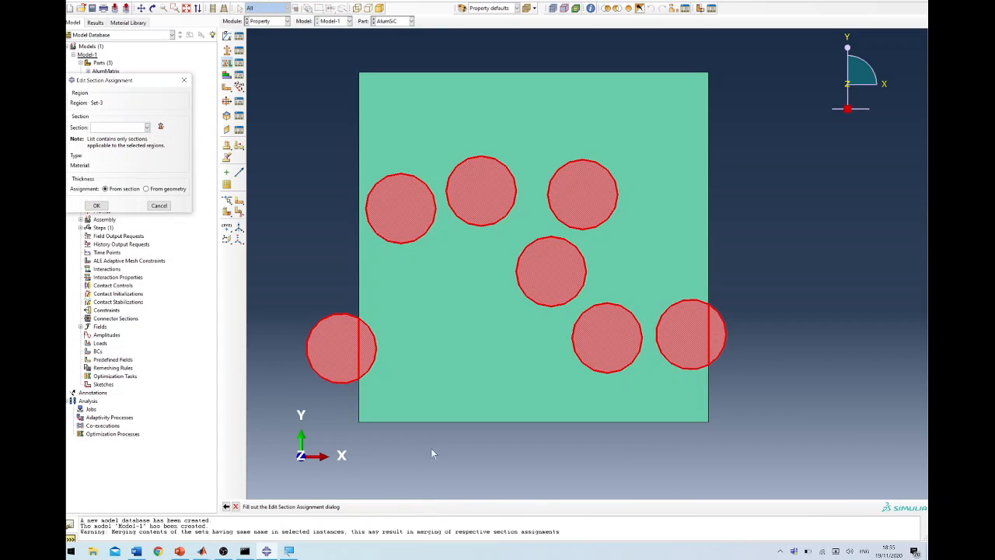
{"action": "left_click", "coordinate": [121, 130]}
{"action": "left_click", "coordinate": [115, 145]}
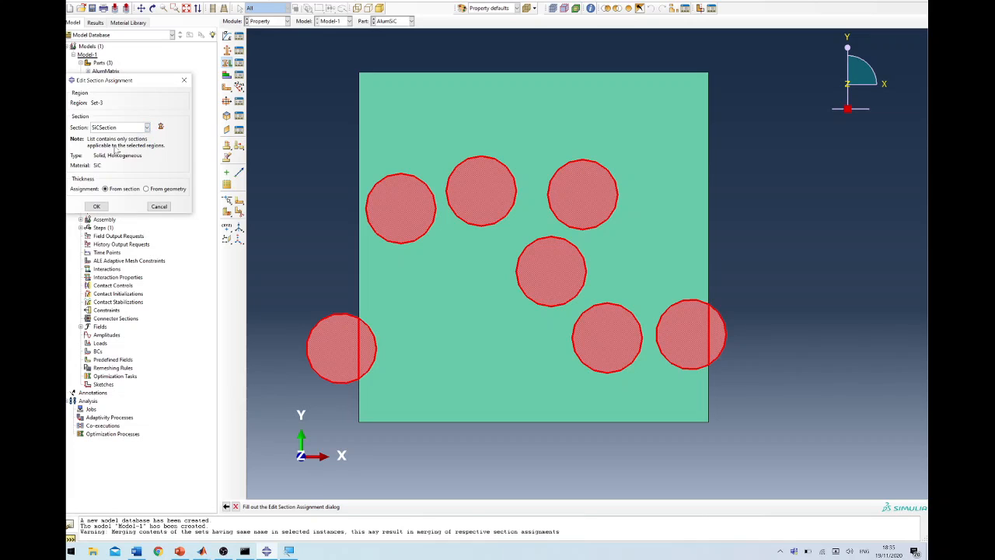
{"action": "left_click", "coordinate": [98, 206]}
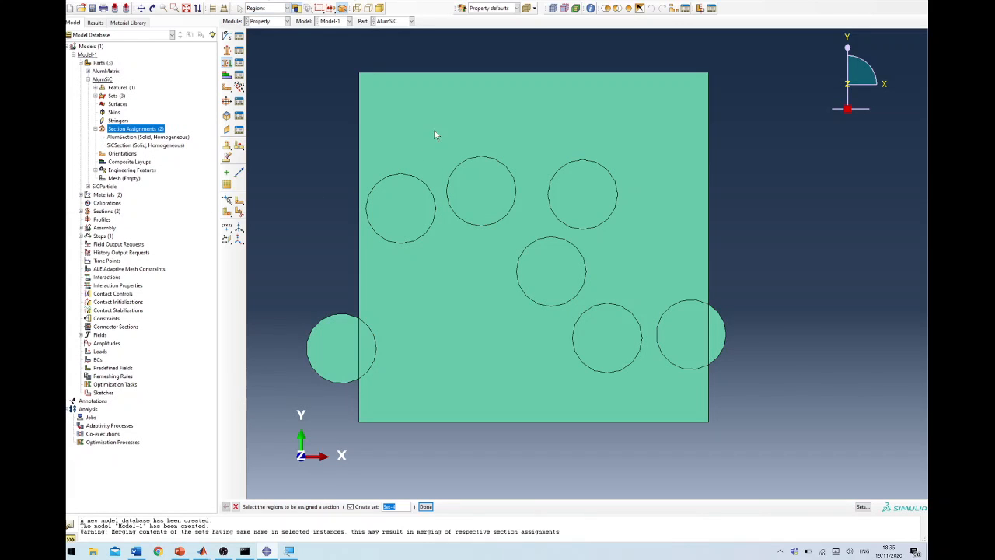
Colour-code the AlumSiC part by materials and end the section assignment command
{"action": "left_click", "coordinate": [497, 8]}
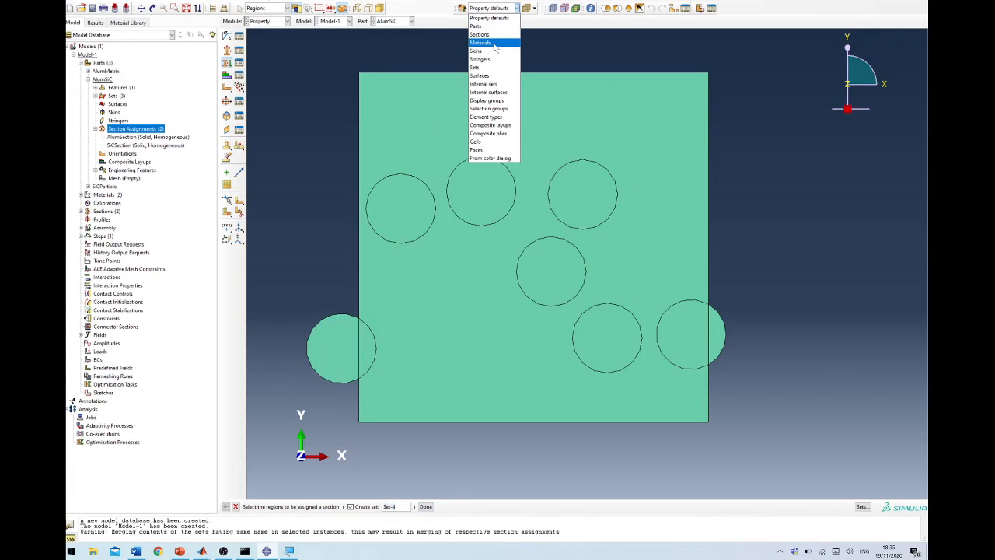
{"action": "left_click", "coordinate": [488, 42]}
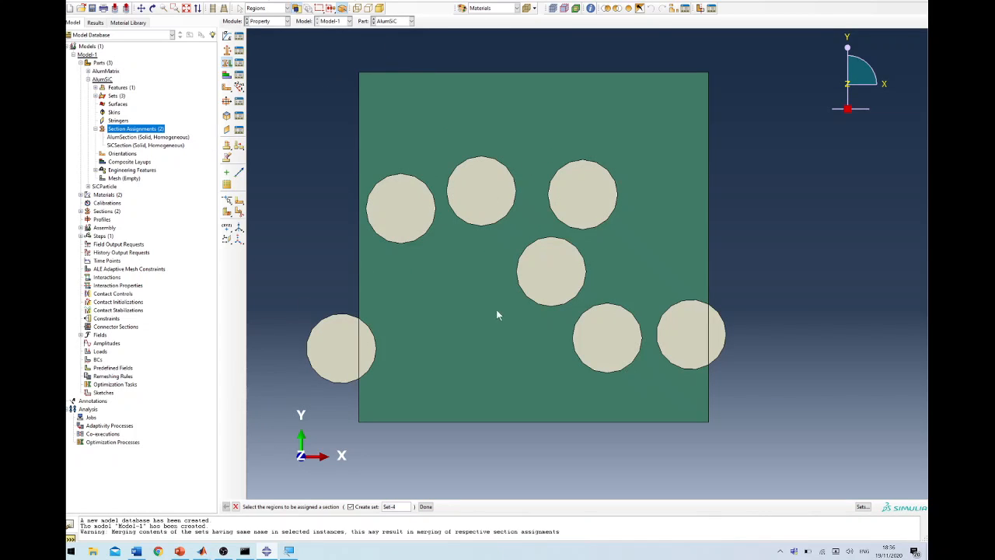
{"action": "left_click", "coordinate": [95, 128]}
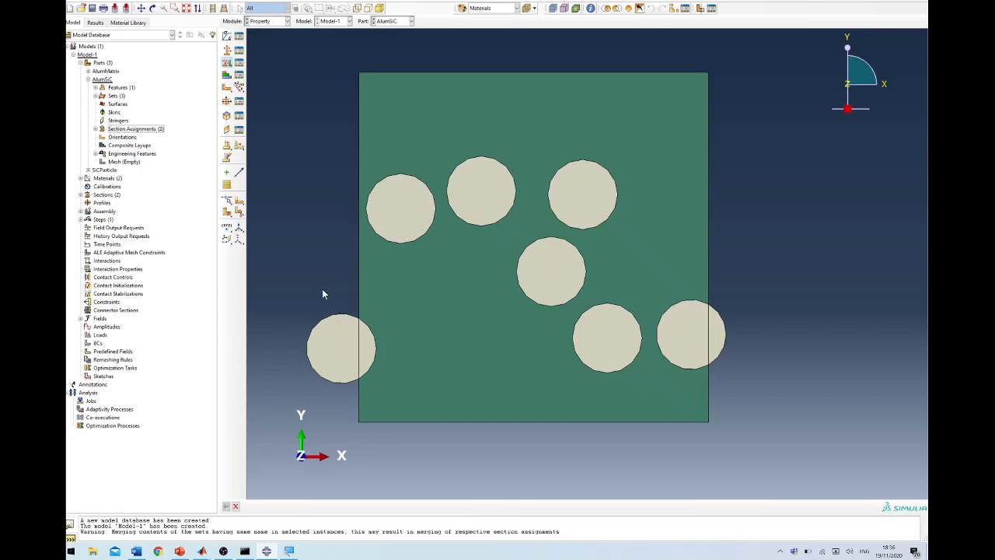
In the Part module, start an extruded cut on the AlumSiC part and sketch a rectangle coinciding with the square matrix outline
{"action": "left_click", "coordinate": [259, 22]}
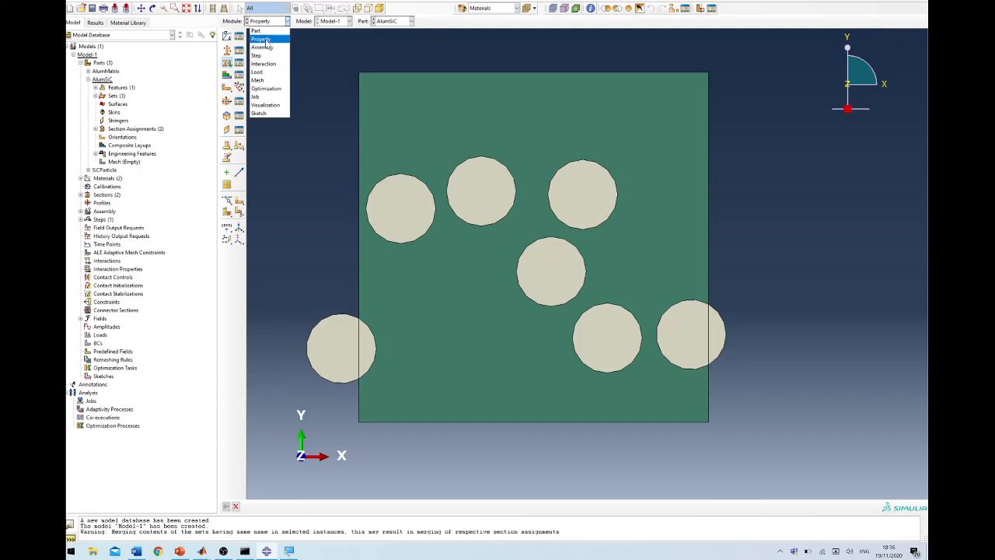
{"action": "left_click", "coordinate": [267, 30]}
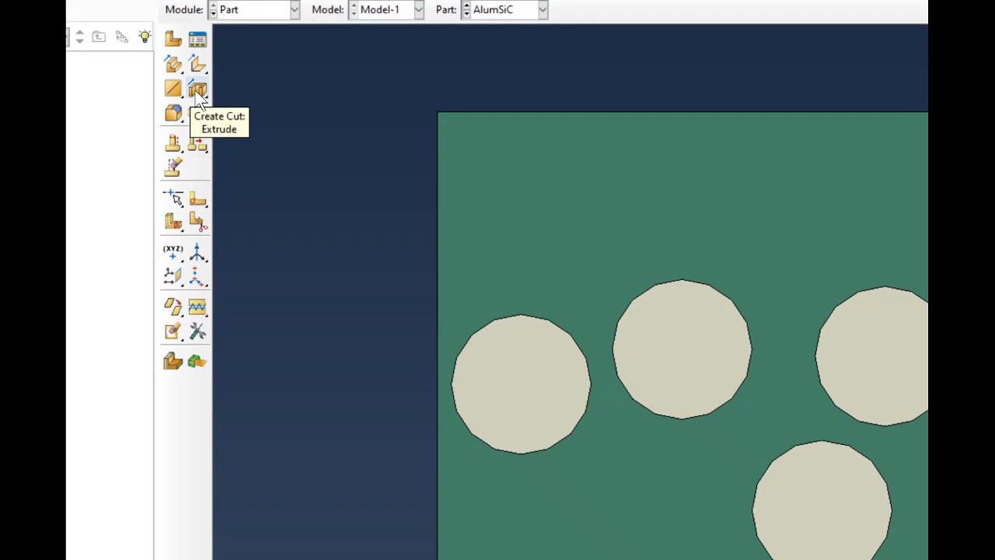
{"action": "left_click", "coordinate": [196, 90]}
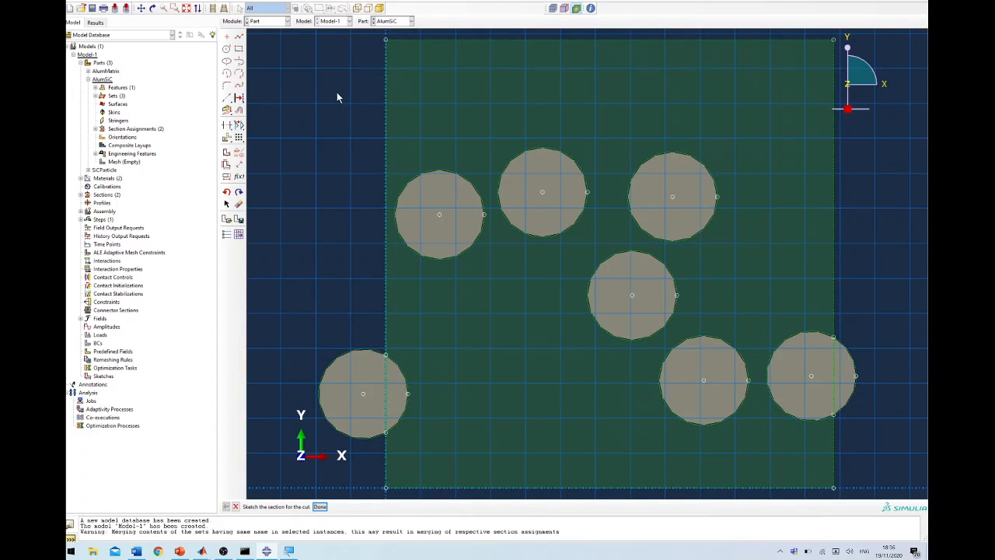
{"action": "scroll", "coordinate": [324, 92], "scroll_direction": "down", "scroll_amount": 3}
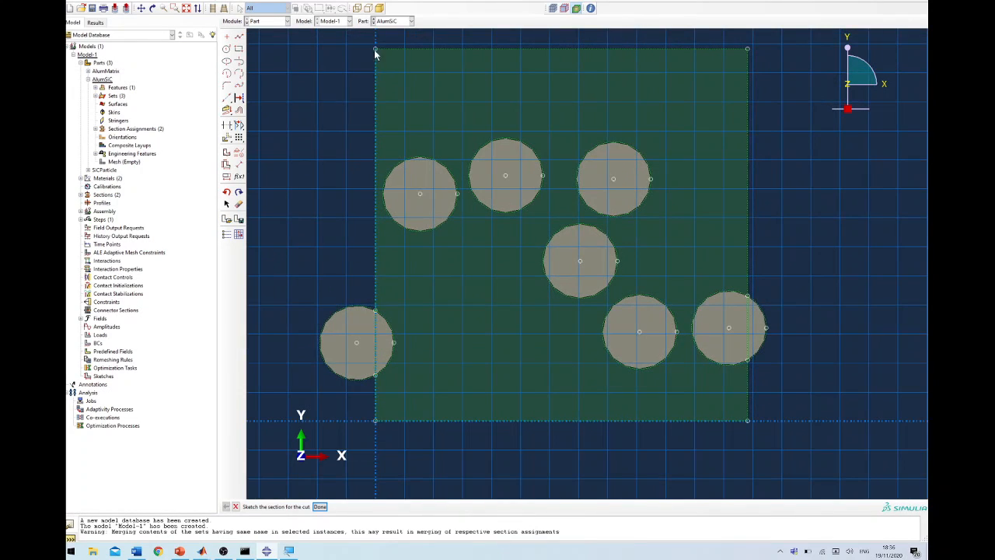
{"action": "scroll", "coordinate": [354, 33], "scroll_direction": "down", "scroll_amount": 1}
{"action": "scroll", "coordinate": [354, 39], "scroll_direction": "up", "scroll_amount": 1}
{"action": "scroll", "coordinate": [467, 190], "scroll_direction": "down", "scroll_amount": 3}
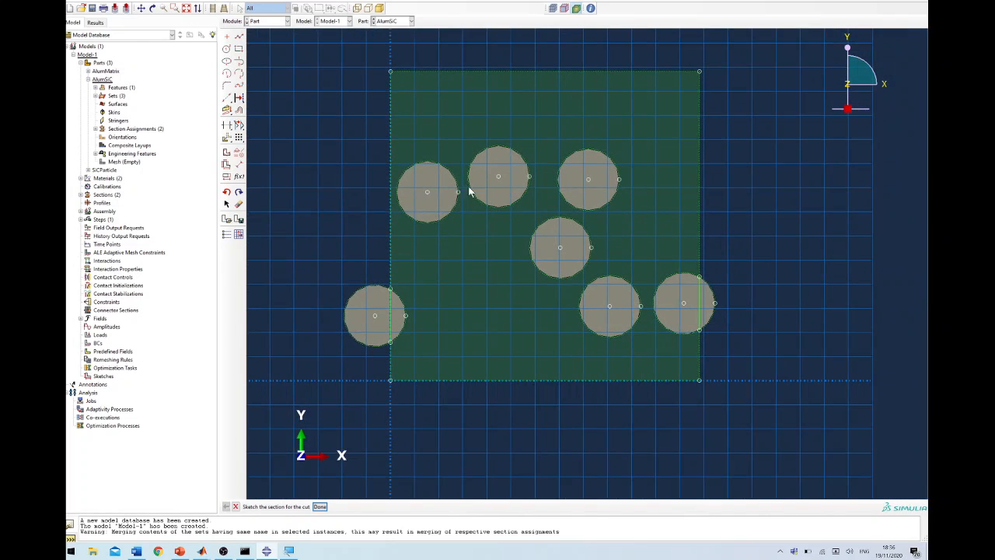
{"action": "scroll", "coordinate": [482, 204], "scroll_direction": "down", "scroll_amount": 1}
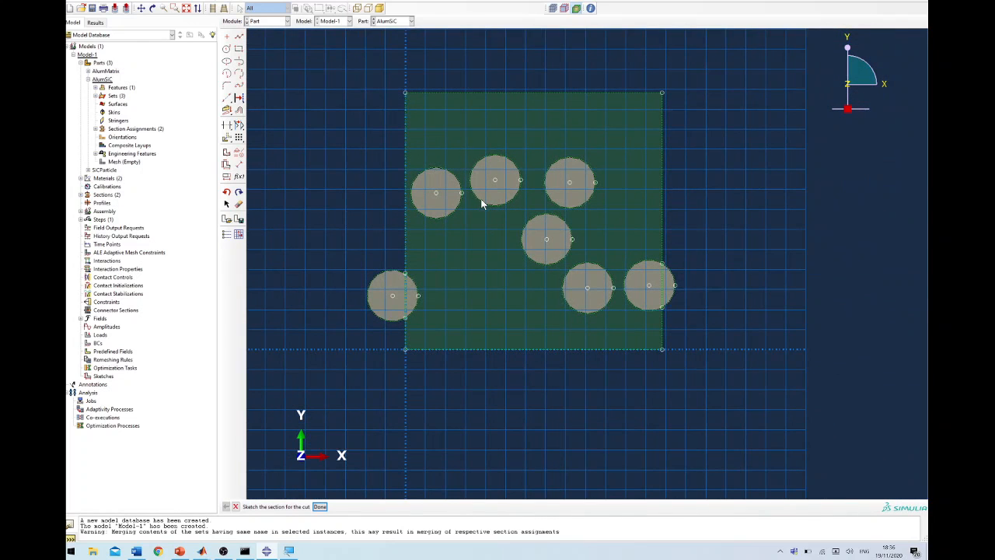
{"action": "left_click", "coordinate": [238, 49]}
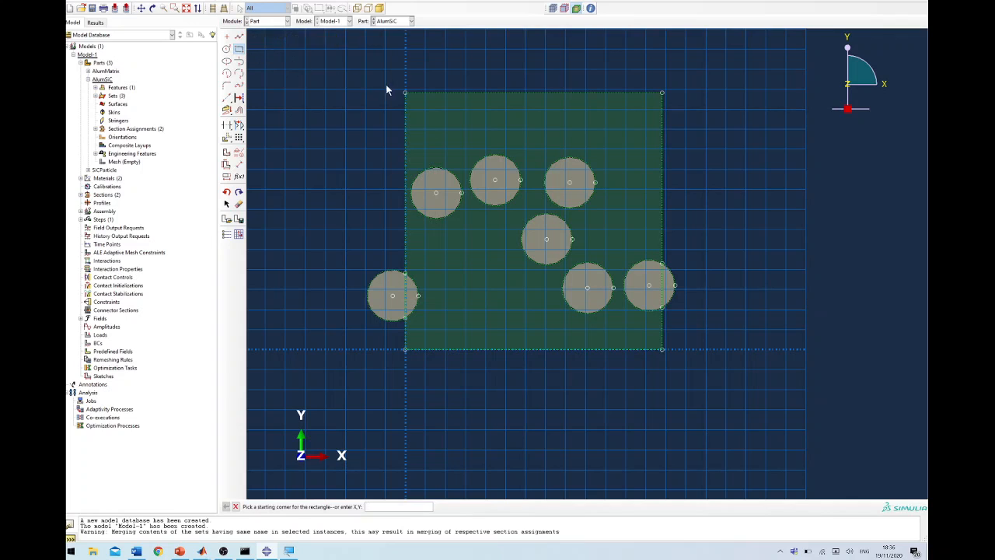
{"action": "left_click", "coordinate": [404, 95]}
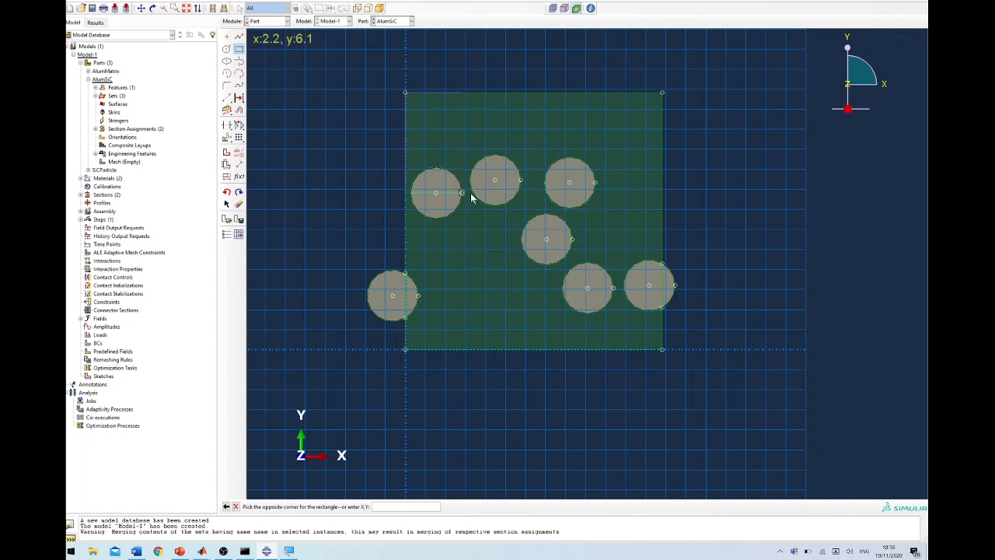
{"action": "left_click", "coordinate": [660, 349]}
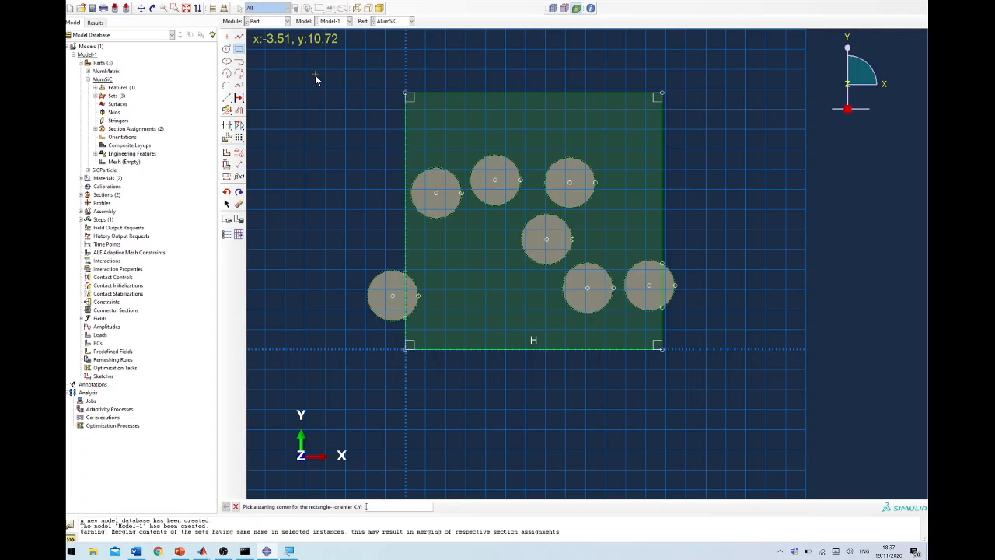
Sketch an outer rectangle from about (-3.5, 11.7) to (12.3, -1.95) around all particles and complete the cut outside the matrix
{"action": "scroll", "coordinate": [316, 79], "scroll_direction": "down", "scroll_amount": 1}
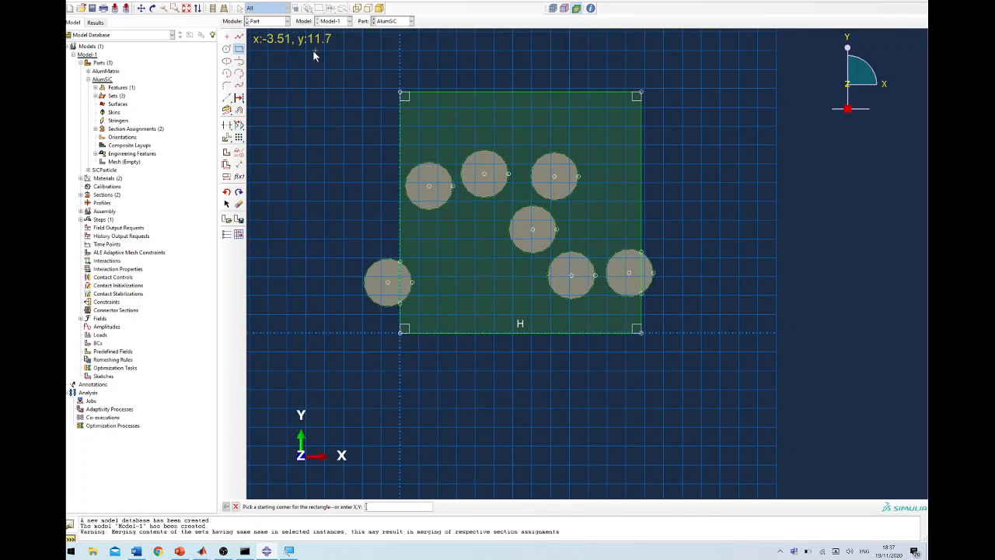
{"action": "left_click", "coordinate": [314, 52]}
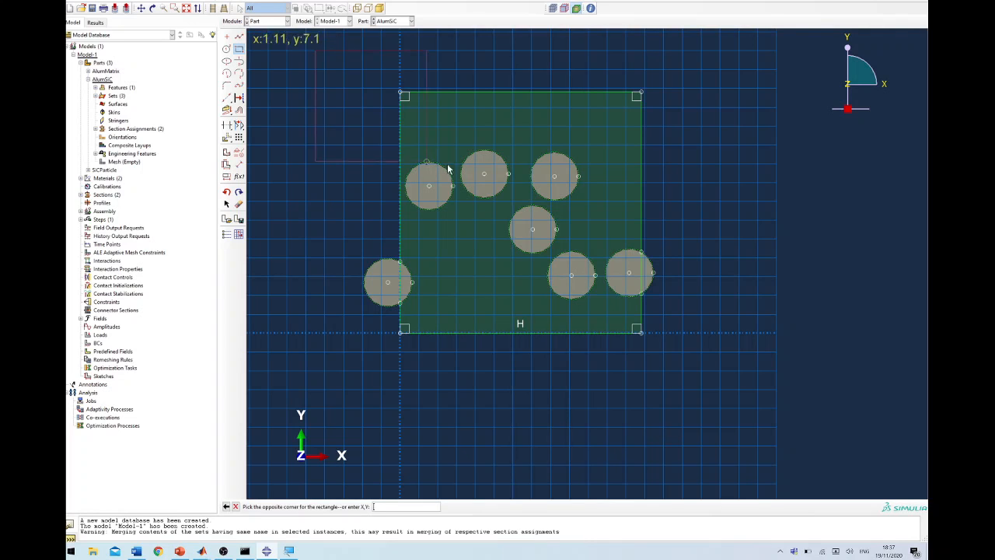
{"action": "left_click", "coordinate": [696, 380]}
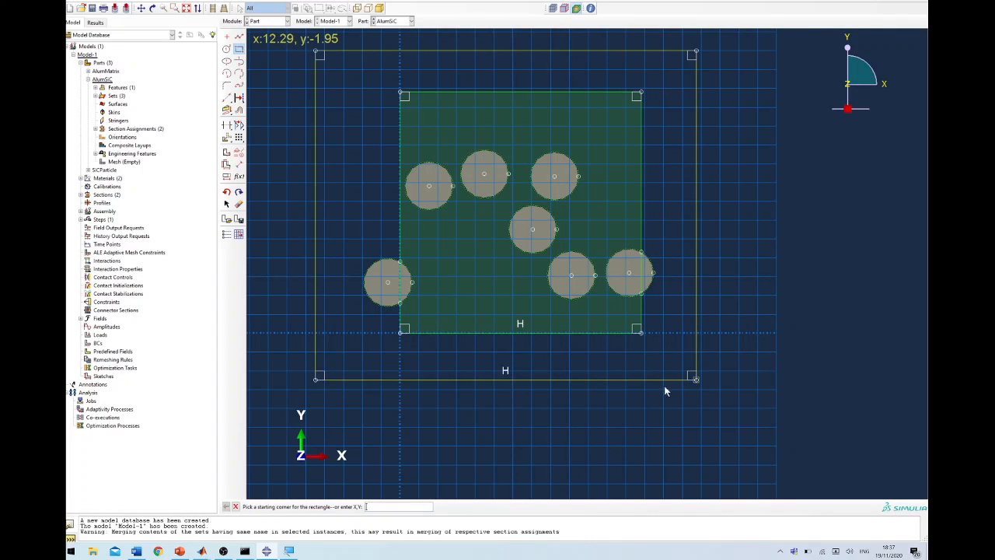
{"action": "left_click", "coordinate": [239, 48]}
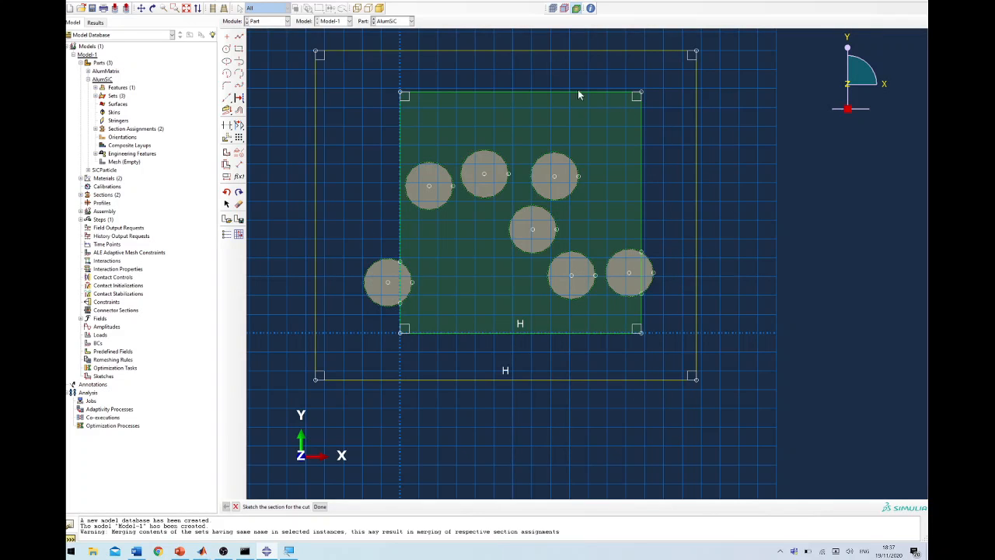
{"action": "left_click", "coordinate": [319, 506]}
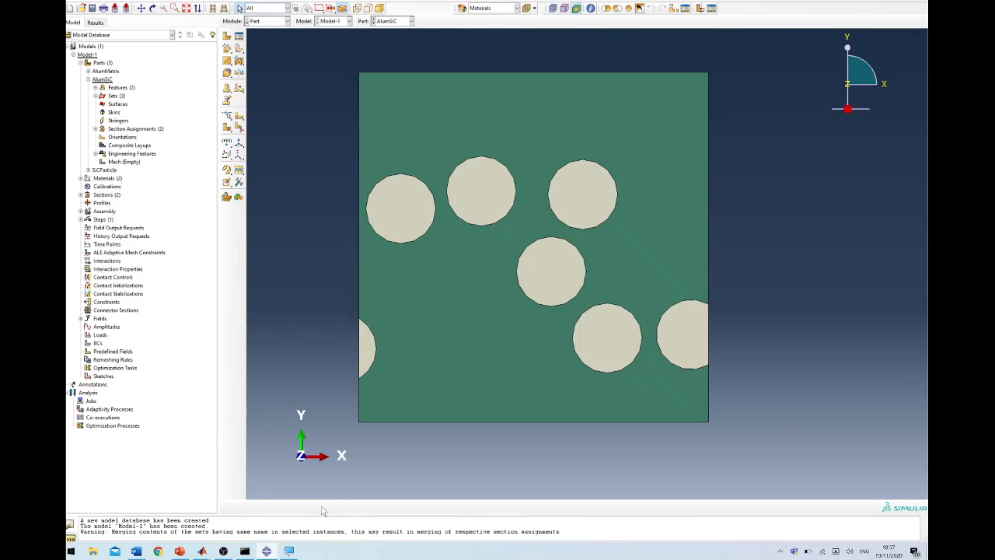
Select the matrix face and several particle faces one by one to check the regions of the trimmed part
{"action": "left_click", "coordinate": [393, 301]}
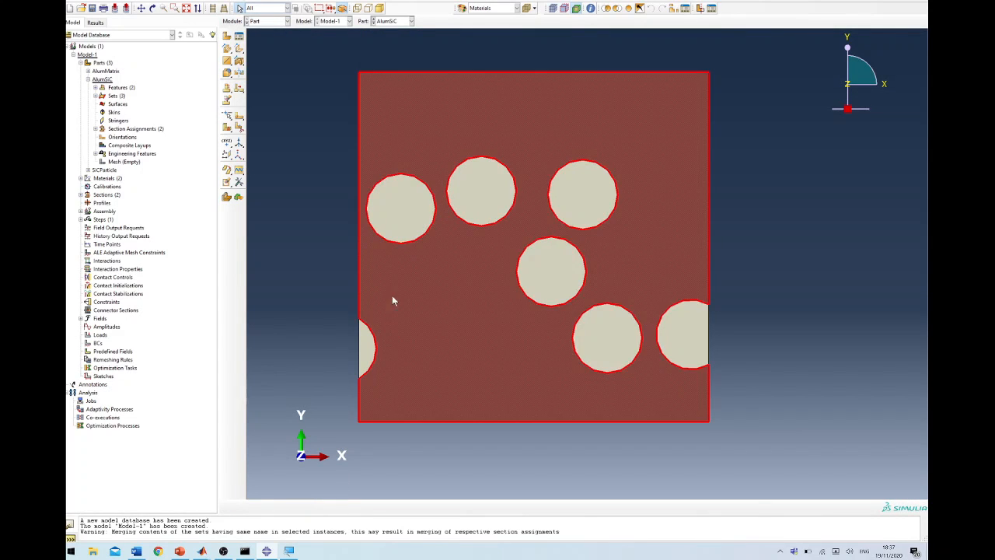
{"action": "left_click", "coordinate": [366, 357]}
{"action": "left_click", "coordinate": [391, 226]}
{"action": "left_click", "coordinate": [476, 202]}
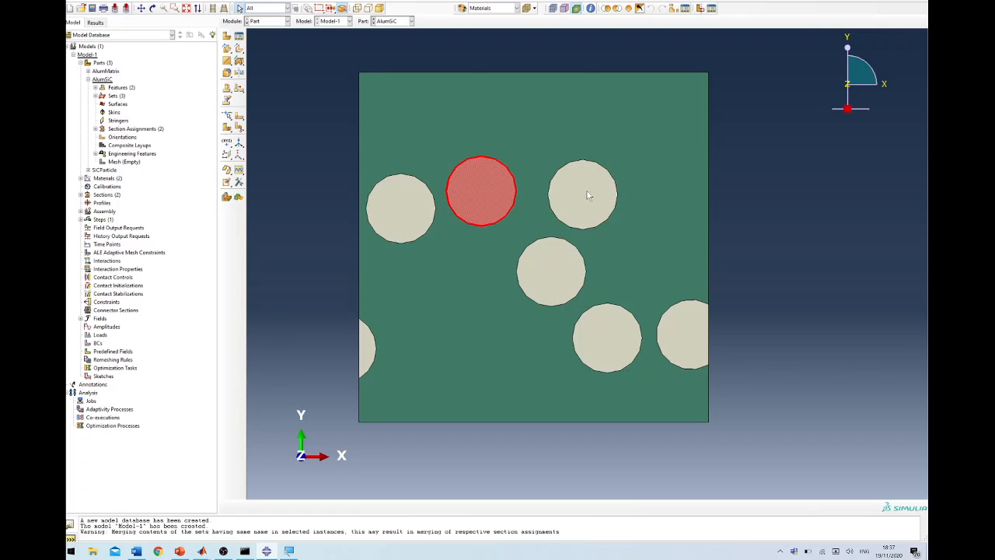
{"action": "left_click", "coordinate": [589, 196]}
{"action": "left_click", "coordinate": [576, 276]}
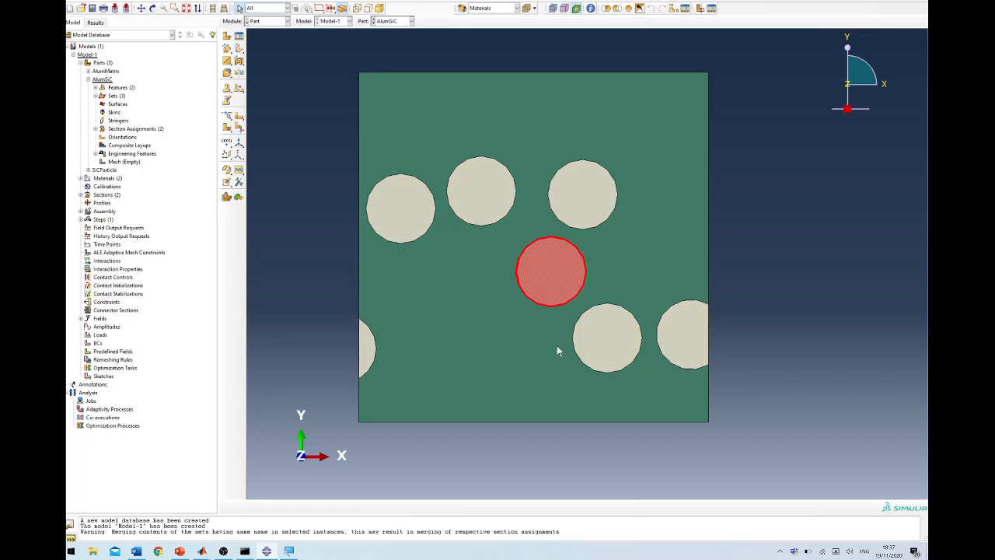
Open the AlumSiC part for meshing and seed it with an approximate global size of 1, keeping curvature control
{"action": "double_click", "coordinate": [124, 162]}
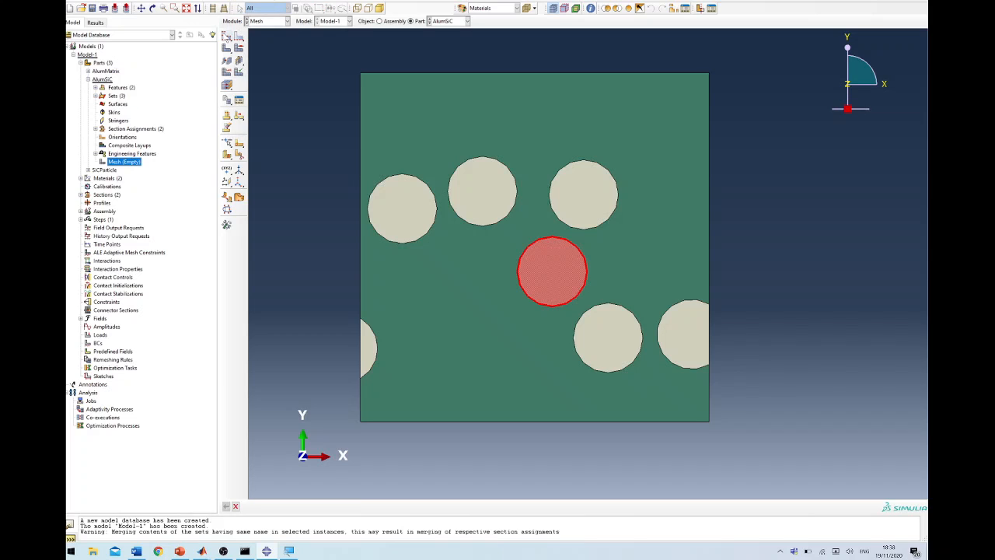
{"action": "left_click", "coordinate": [227, 37]}
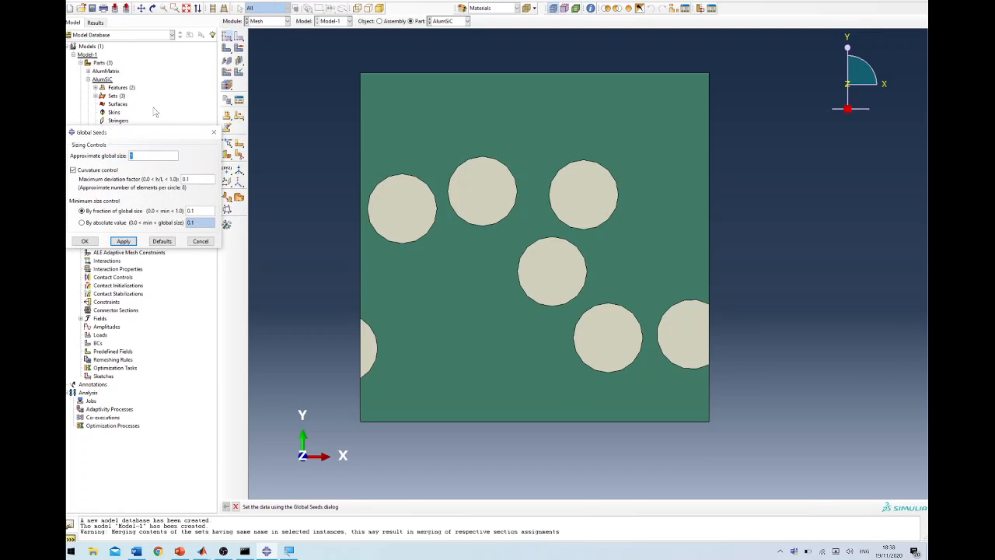
{"action": "left_click", "coordinate": [123, 241]}
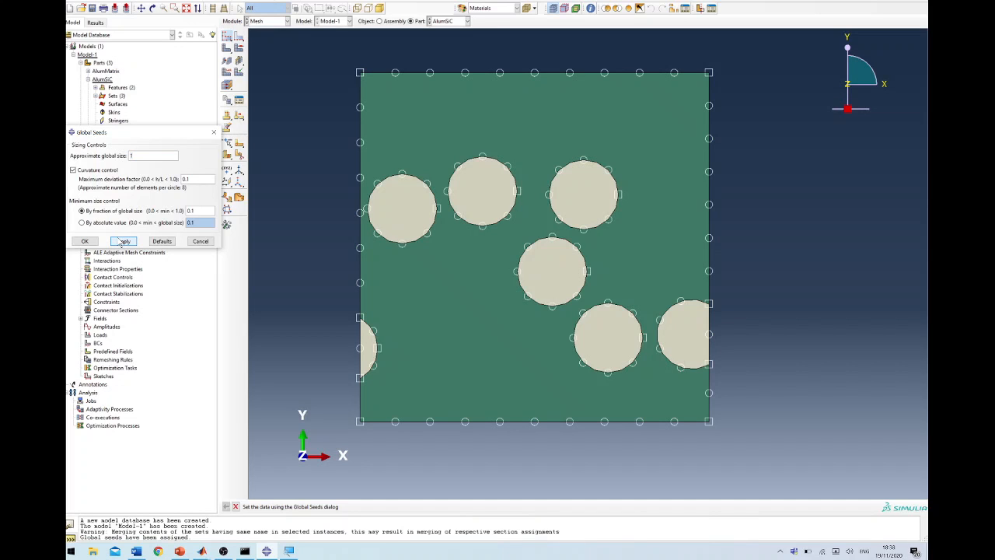
{"action": "left_click", "coordinate": [85, 241]}
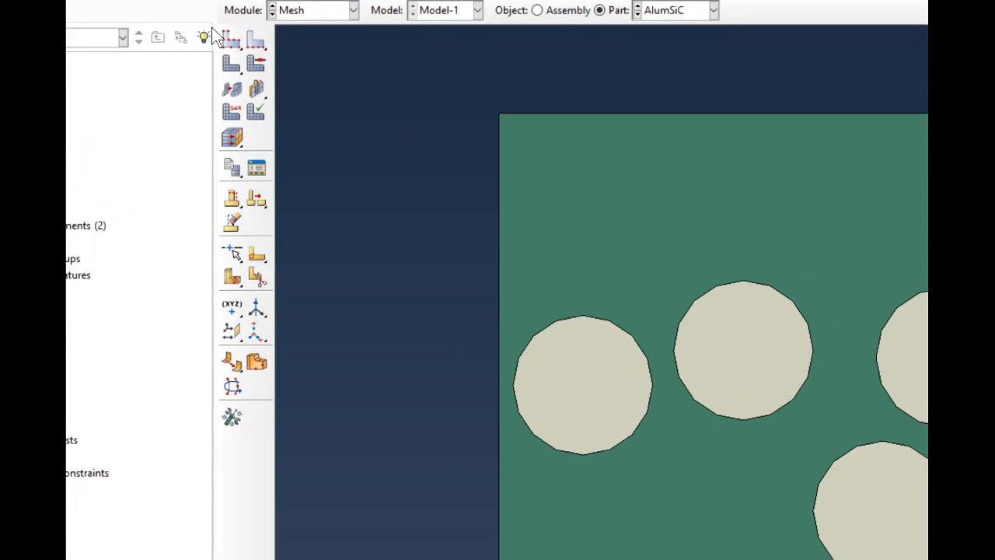
Try a coarser approximate global seed size on the AlumSiC part and restore the size to 1
{"action": "left_click", "coordinate": [231, 38]}
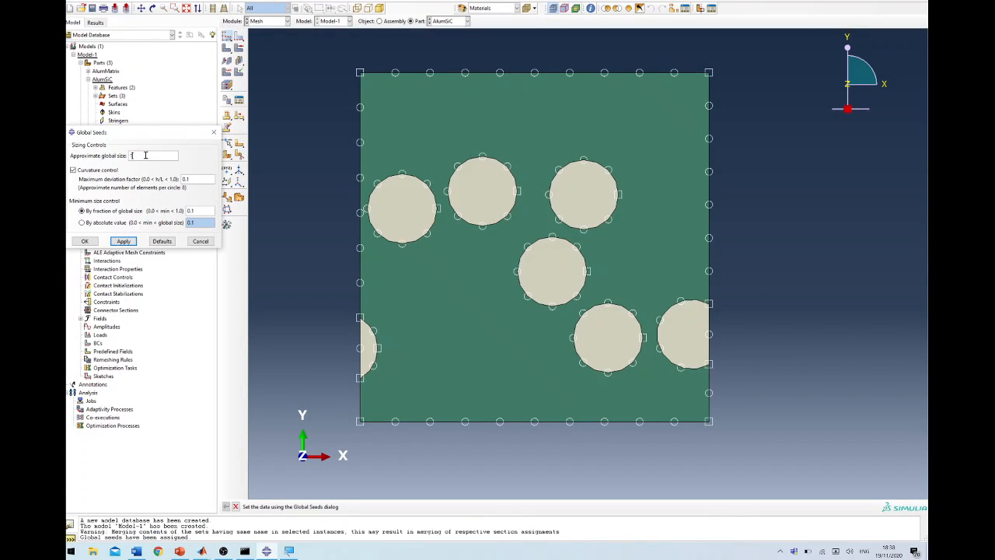
{"action": "key", "text": "BackSpace"}
{"action": "type", "text": "5"}
{"action": "key", "text": "Return"}
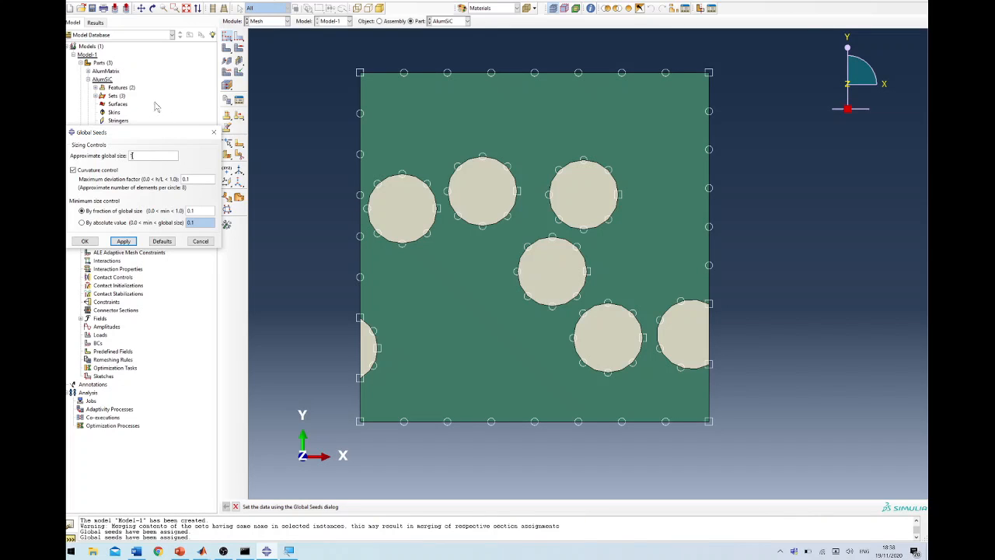
{"action": "left_click", "coordinate": [85, 241]}
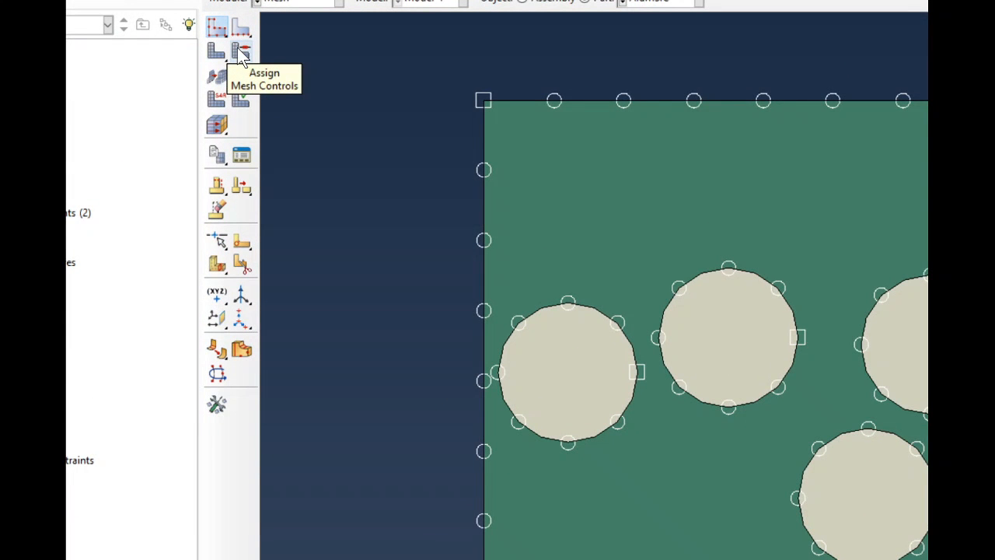
Assign mesh controls with Tri element shape and Free technique to all regions of the part, keeping the current viewport colours
{"action": "left_click", "coordinate": [239, 48]}
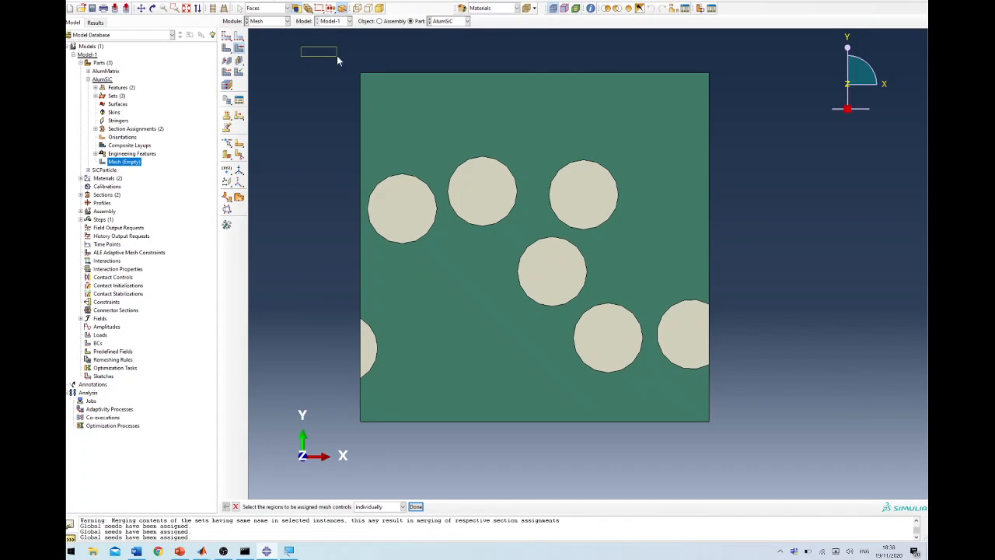
{"action": "left_click_drag", "start_coordinate": [336, 55], "coordinate": [738, 438]}
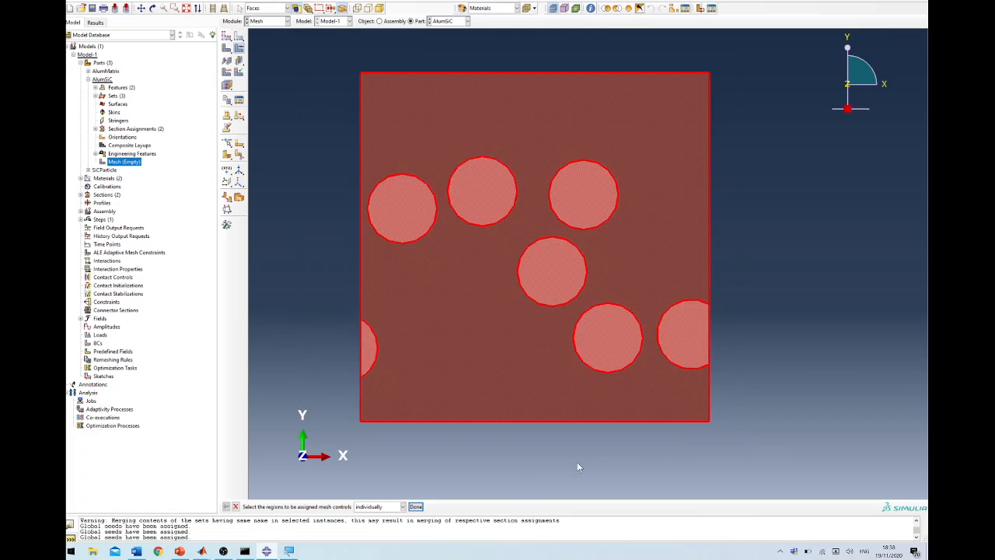
{"action": "left_click", "coordinate": [415, 506]}
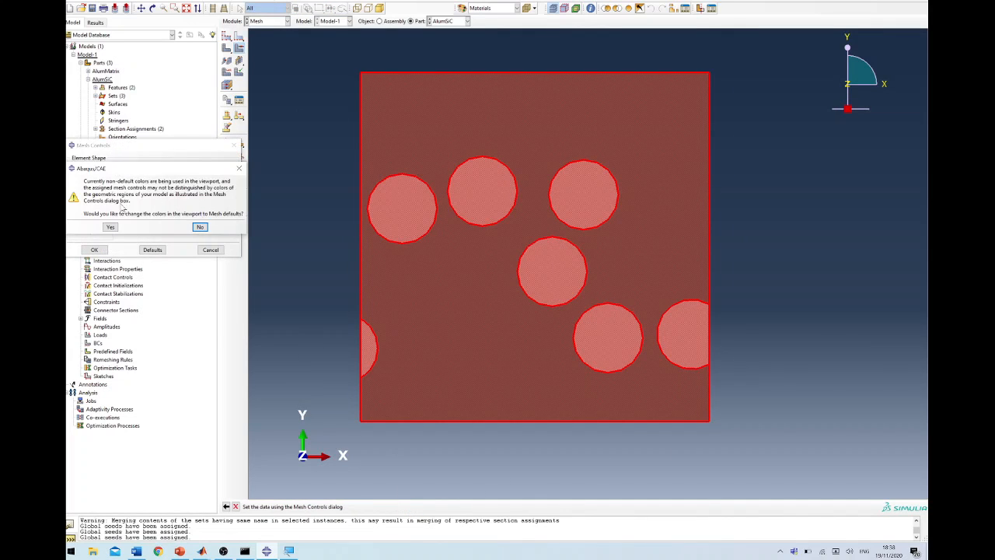
{"action": "left_click", "coordinate": [200, 227]}
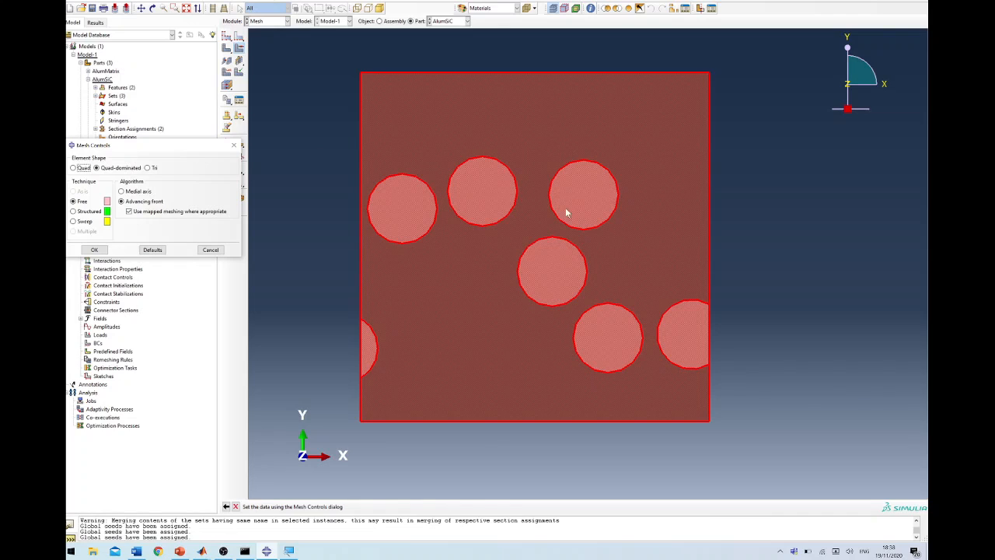
{"action": "left_click", "coordinate": [153, 168]}
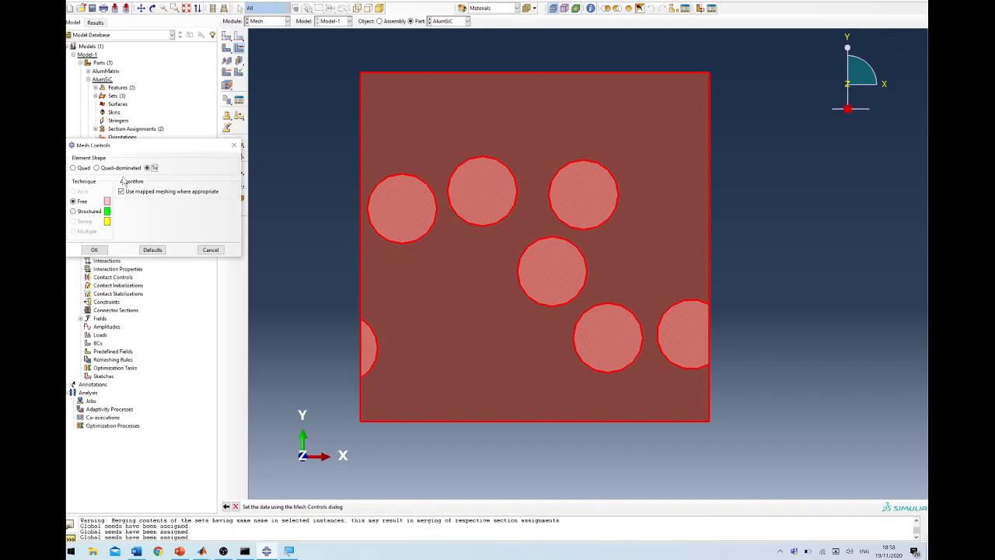
{"action": "left_click", "coordinate": [95, 250]}
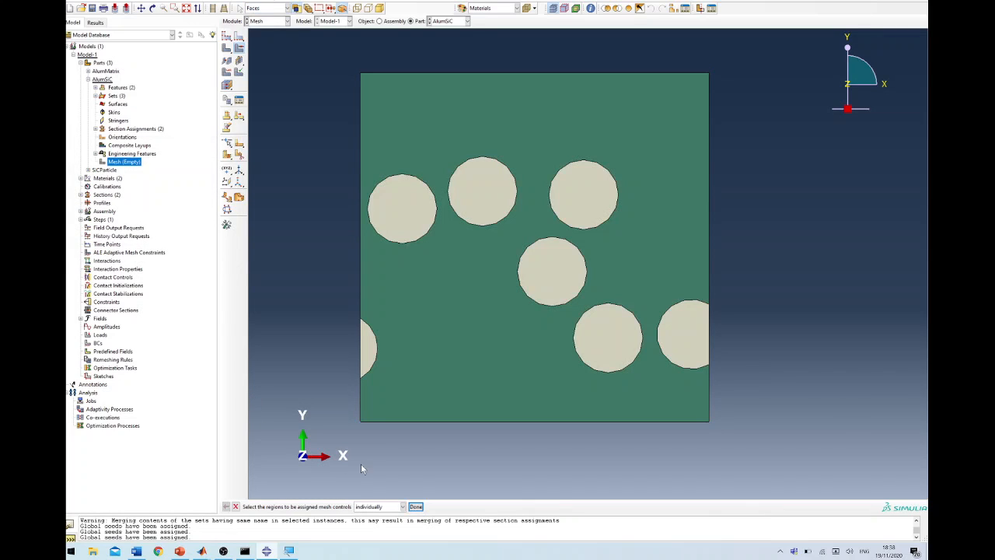
{"action": "left_click", "coordinate": [415, 506]}
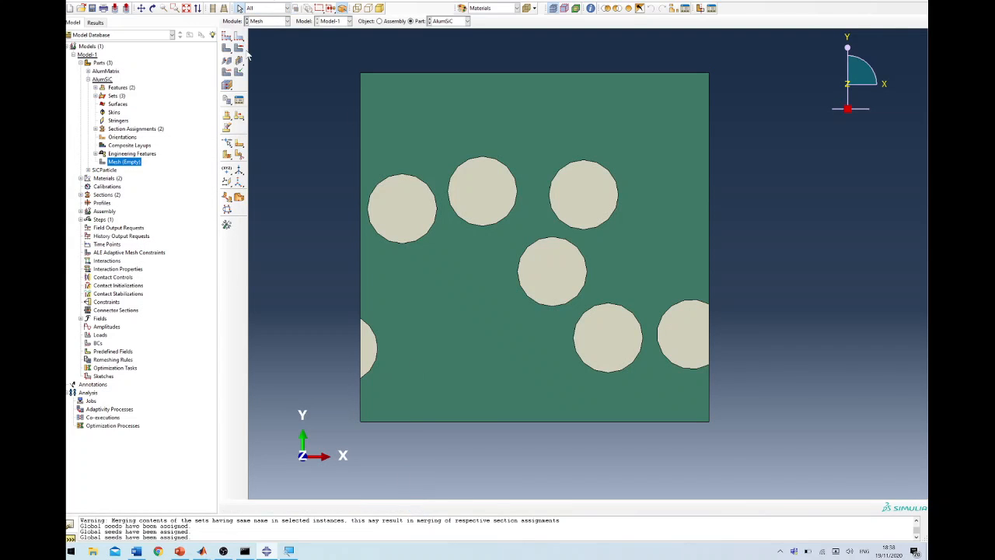
Assign the Plane Stress element family to all regions of the AlumSiC part, with Standard library and Linear geometric order
{"action": "left_click", "coordinate": [225, 73]}
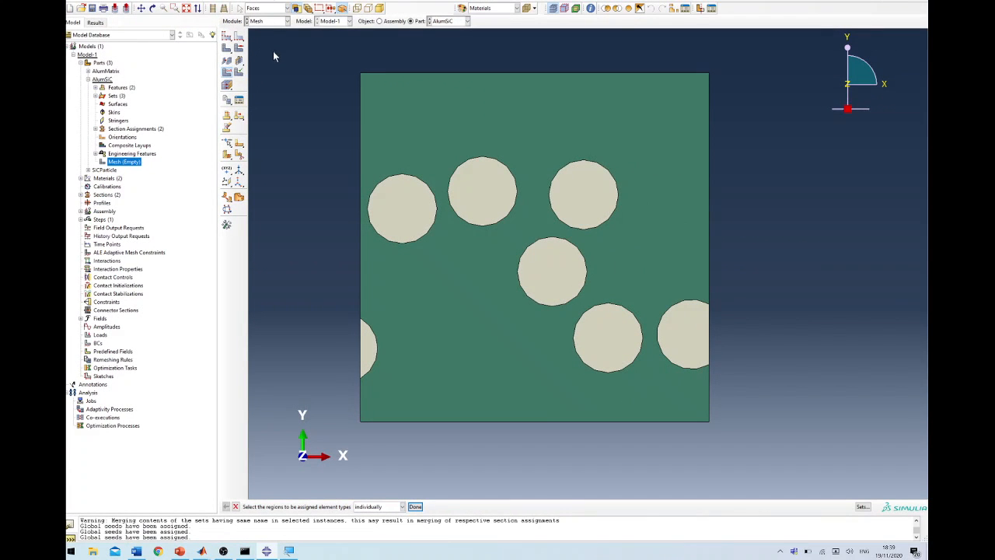
{"action": "left_click_drag", "start_coordinate": [311, 42], "coordinate": [766, 473]}
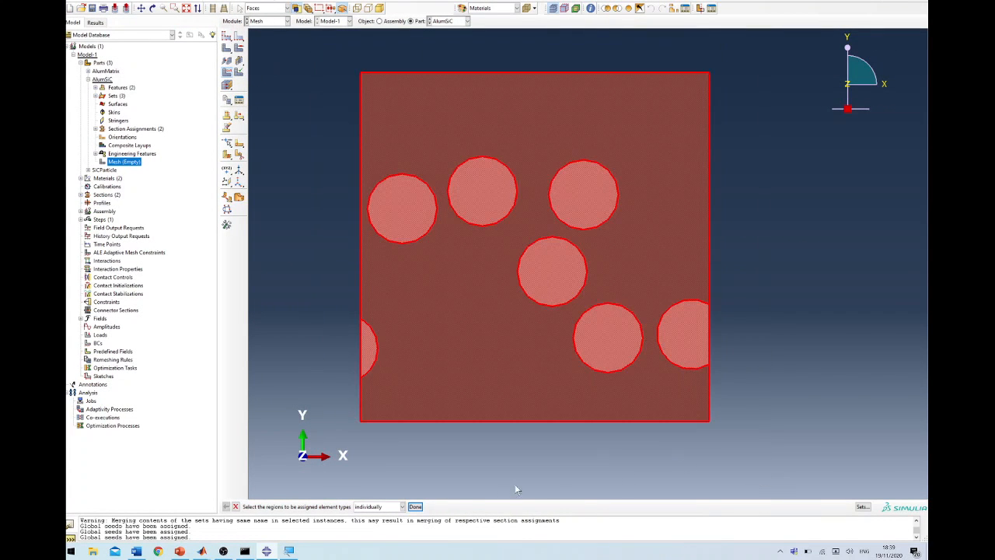
{"action": "left_click", "coordinate": [415, 506]}
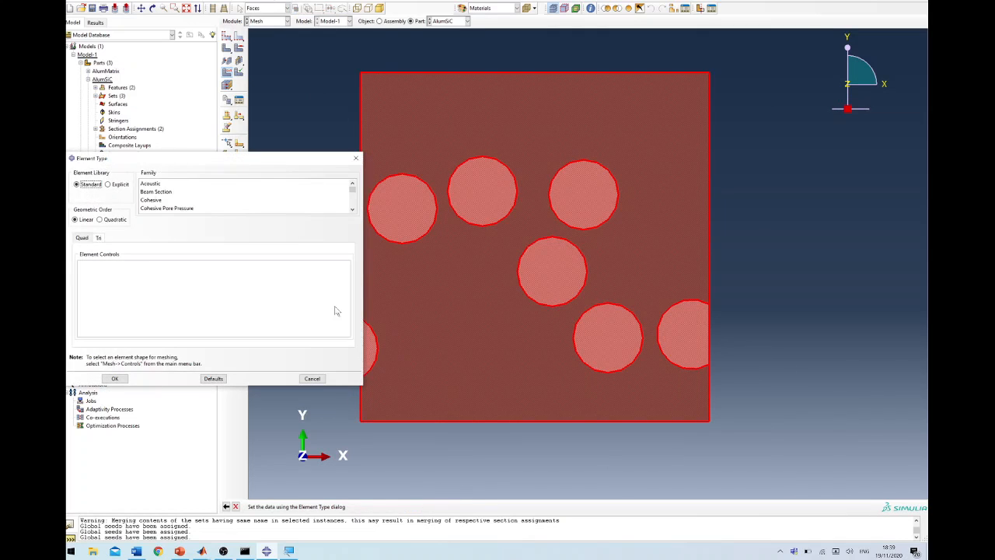
{"action": "scroll", "coordinate": [158, 194], "scroll_direction": "down", "scroll_amount": 3}
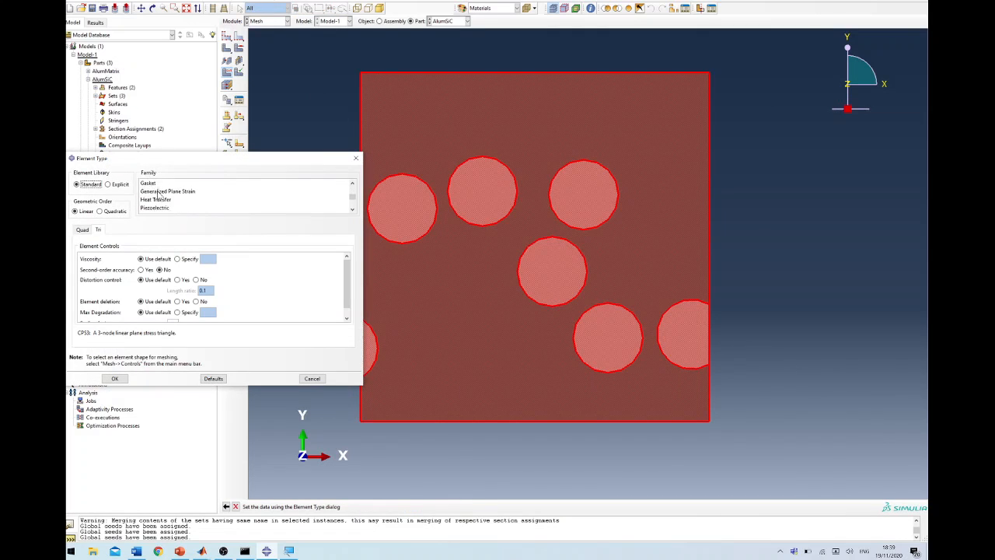
{"action": "scroll", "coordinate": [158, 196], "scroll_direction": "down", "scroll_amount": 2}
{"action": "left_click", "coordinate": [160, 193]}
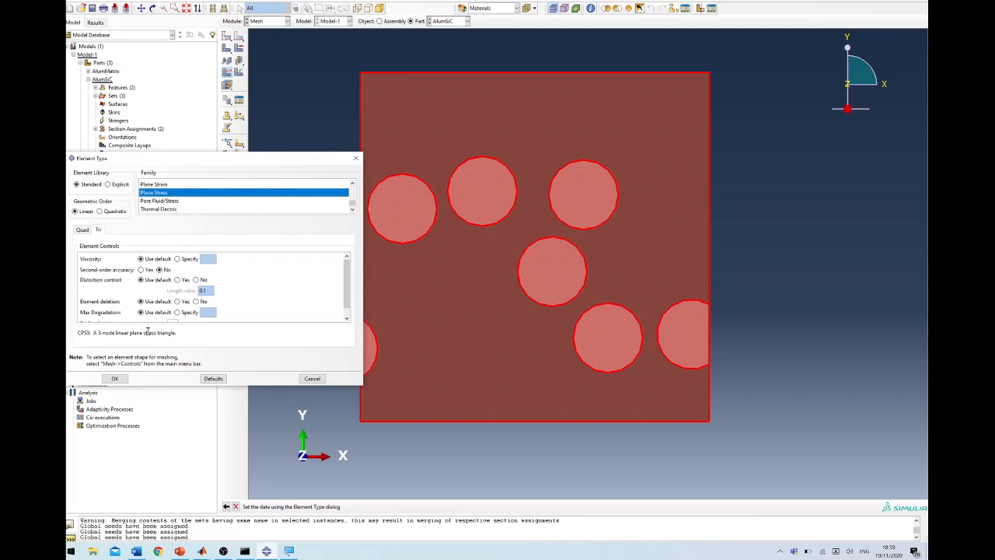
{"action": "left_click", "coordinate": [114, 378]}
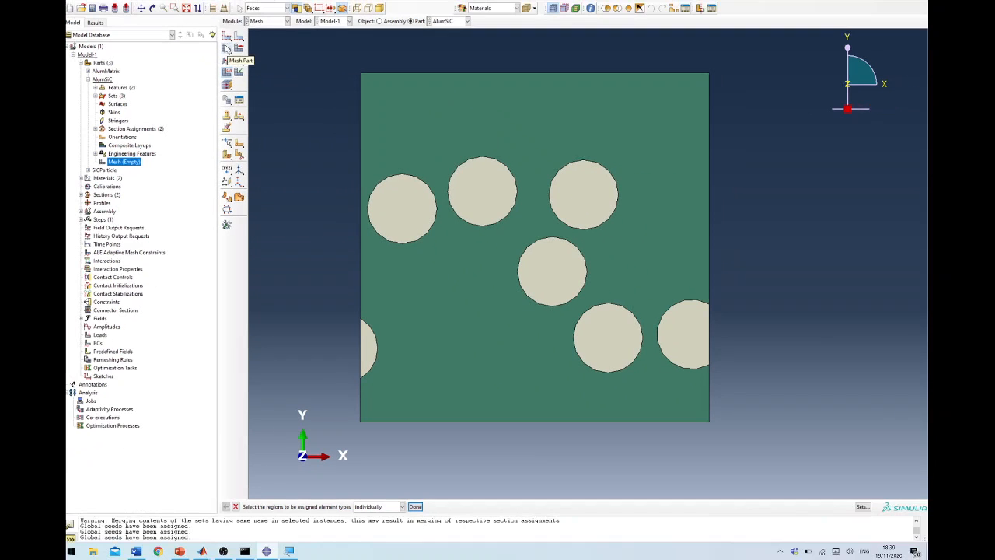
Mesh the AlumSiC part with the current seeds and query the entire part's mesh, enlarging the message area to read the node count
{"action": "left_click", "coordinate": [223, 49]}
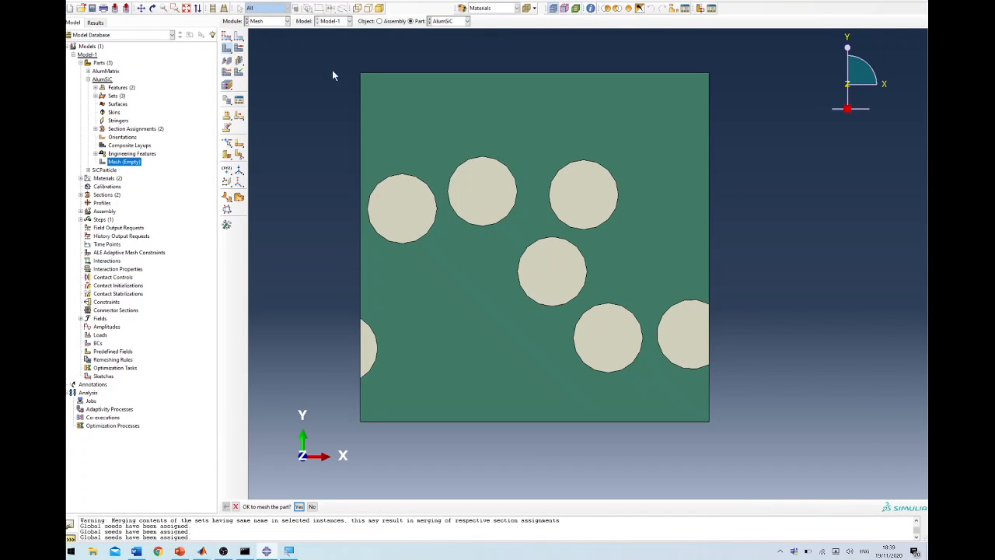
{"action": "left_click", "coordinate": [299, 506]}
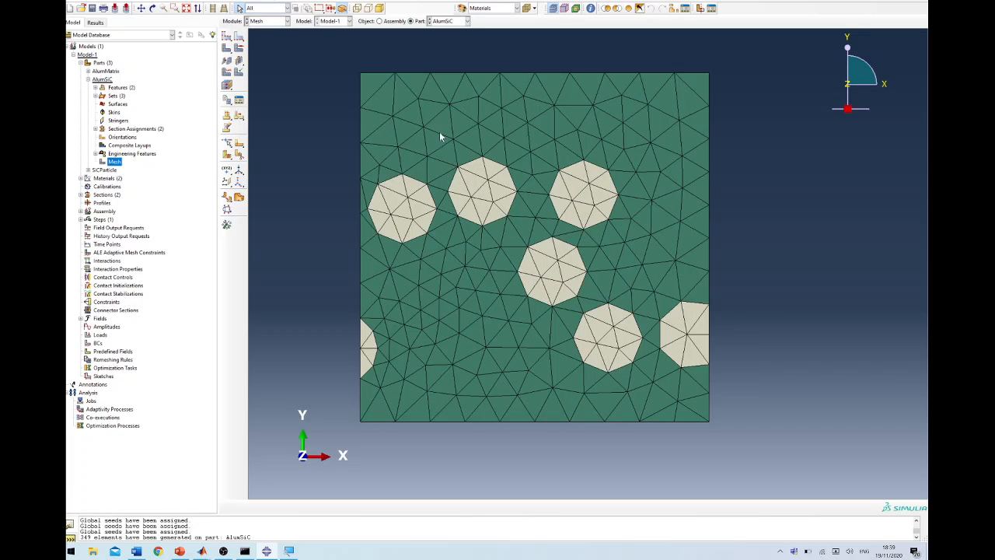
{"action": "left_click", "coordinate": [591, 8]}
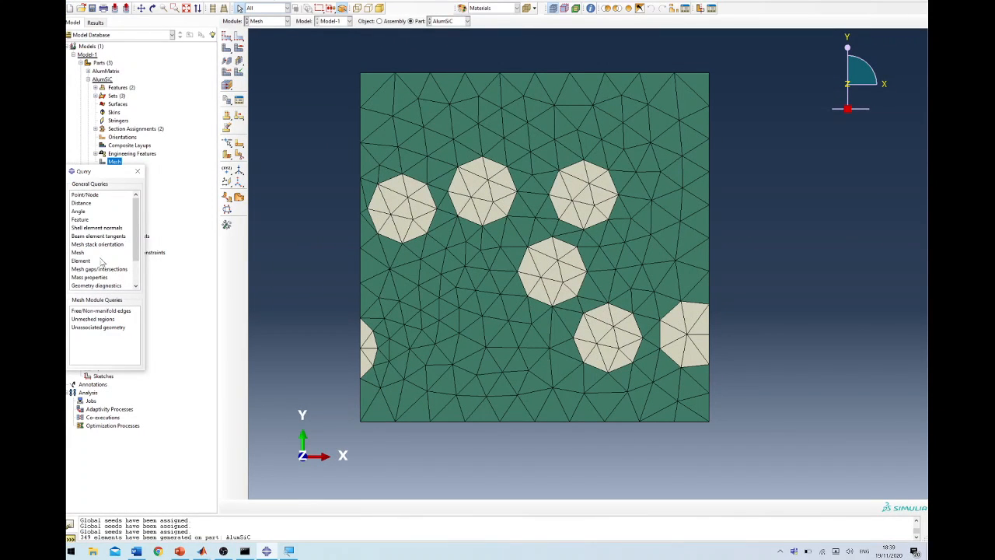
{"action": "left_click", "coordinate": [78, 254]}
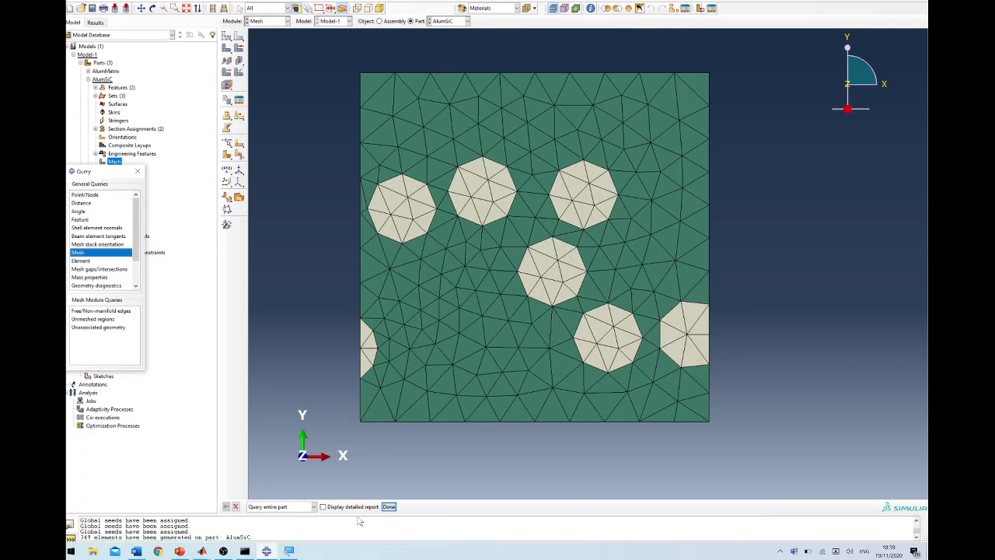
{"action": "left_click", "coordinate": [389, 506]}
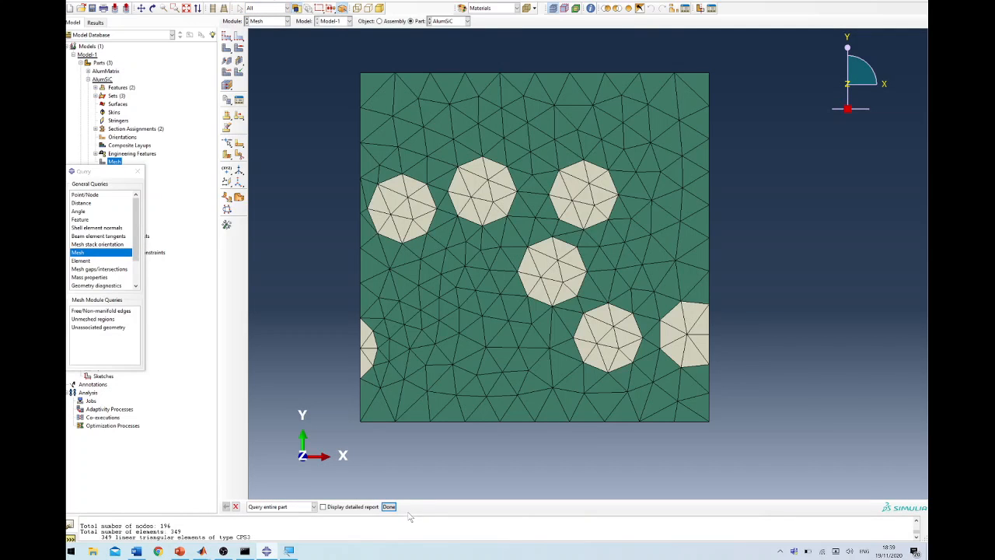
{"action": "left_click_drag", "start_coordinate": [406, 513], "coordinate": [422, 425]}
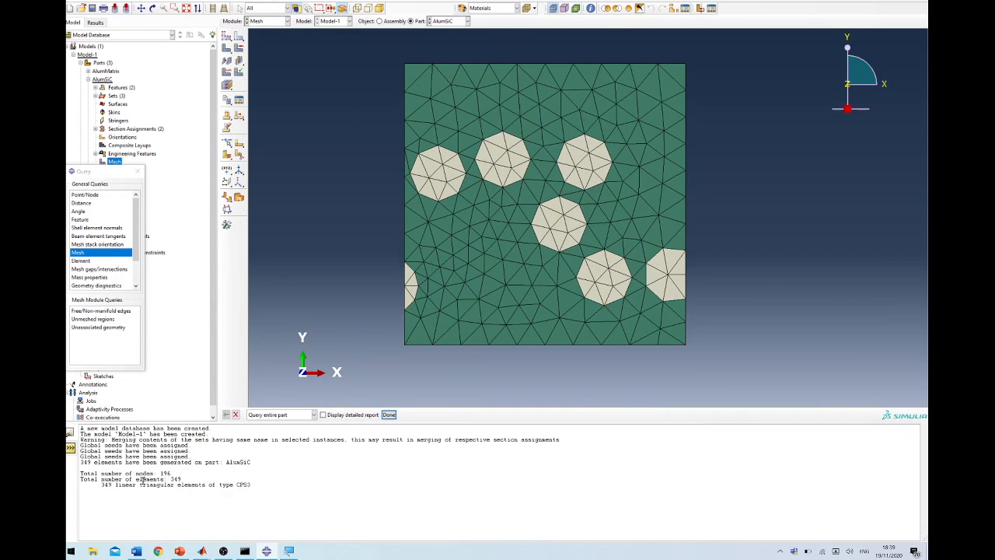
{"action": "left_click_drag", "start_coordinate": [173, 474], "coordinate": [160, 474]}
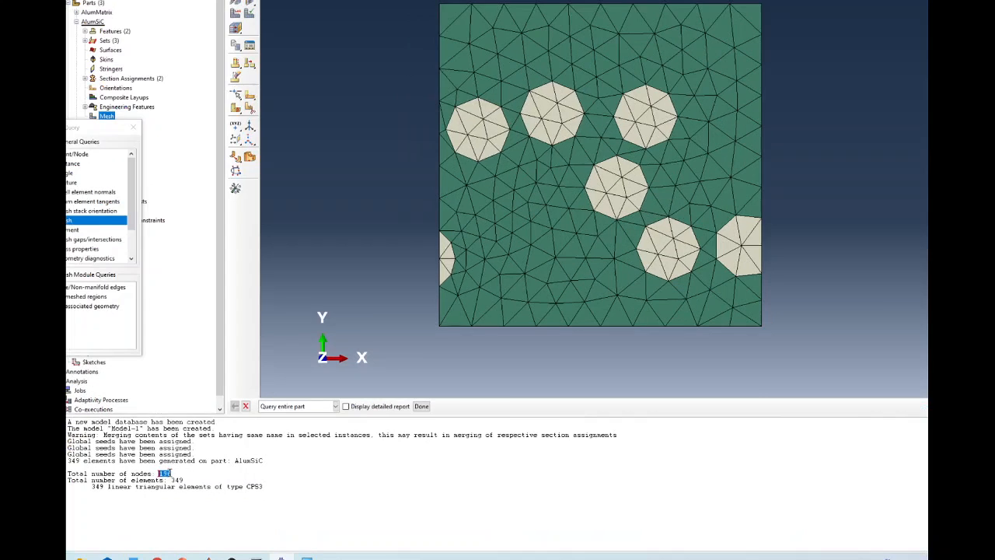
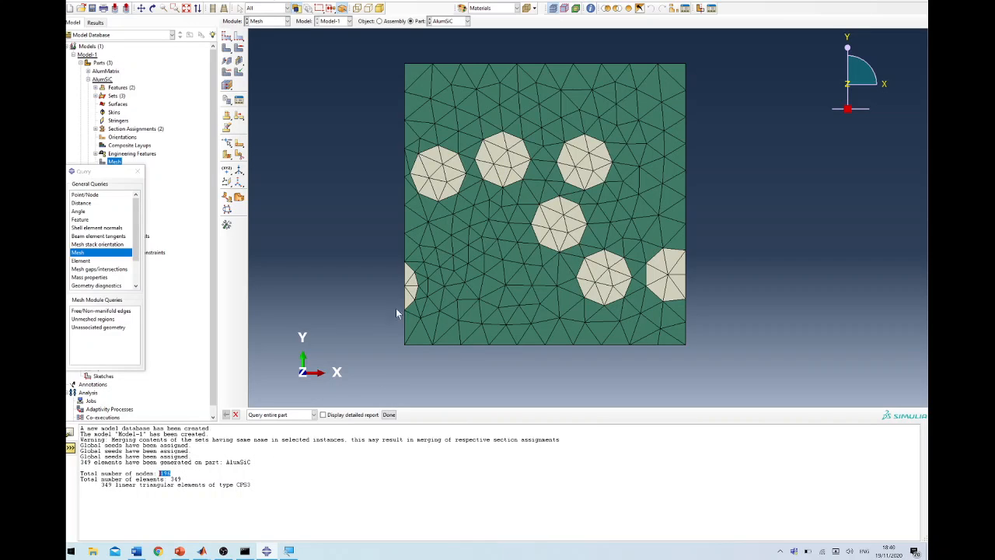
{"action": "left_click", "coordinate": [190, 474]}
Reseed the AlumSiC part with an approximate global size of 0.8, deleting the existing mesh
{"action": "left_click", "coordinate": [226, 36]}
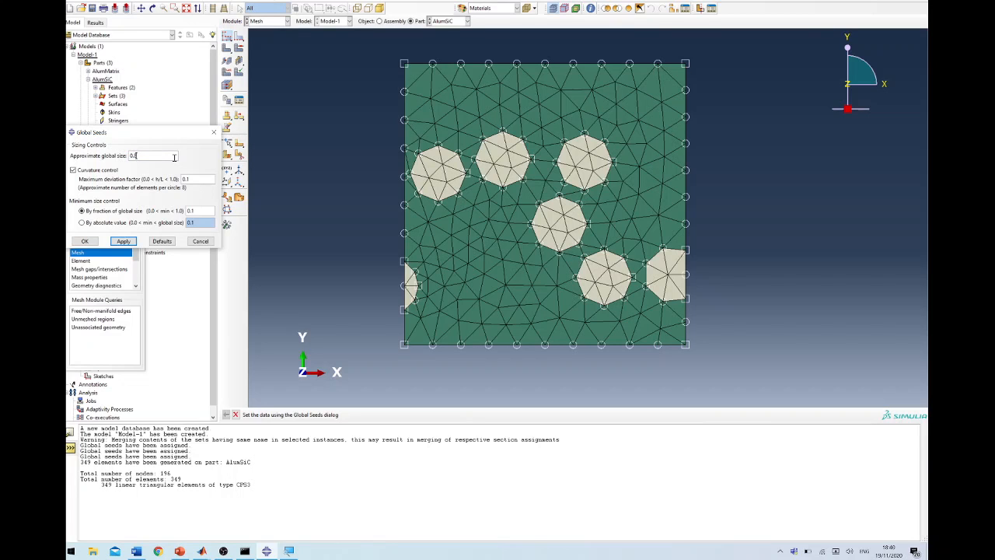
{"action": "left_click", "coordinate": [124, 241]}
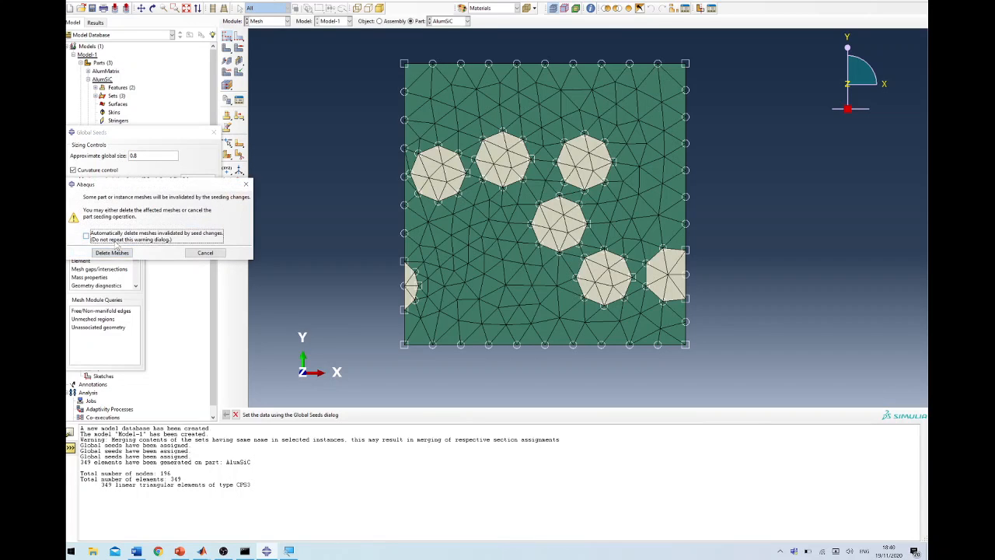
{"action": "left_click", "coordinate": [117, 253]}
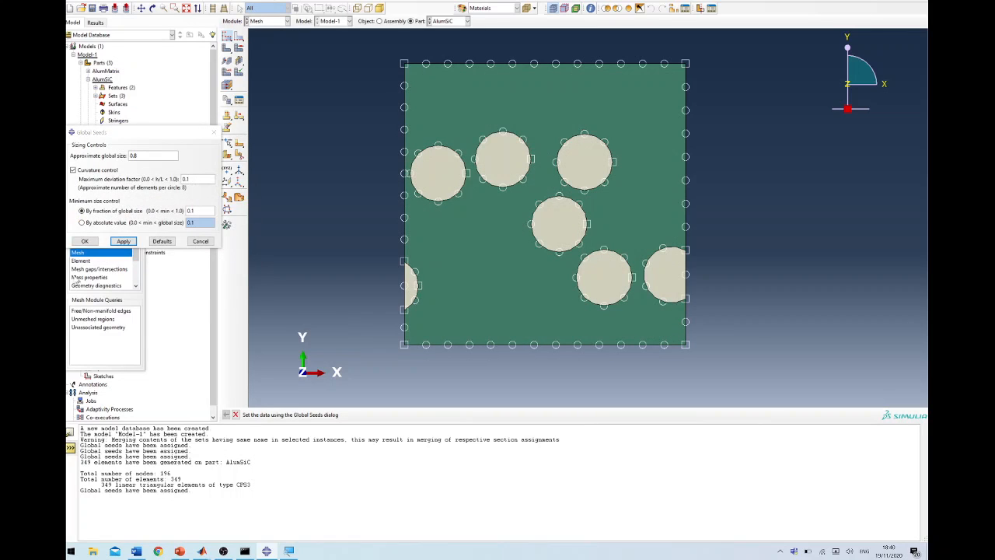
{"action": "left_click", "coordinate": [85, 242]}
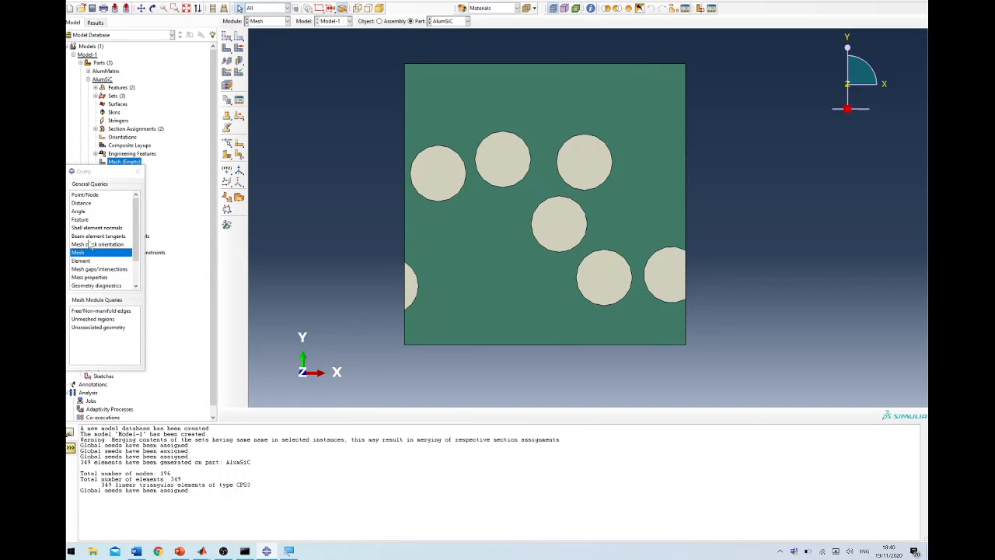
Refine the part's global seeding to an approximate size smaller than 0.8, keeping curvature control
{"action": "left_click", "coordinate": [229, 38]}
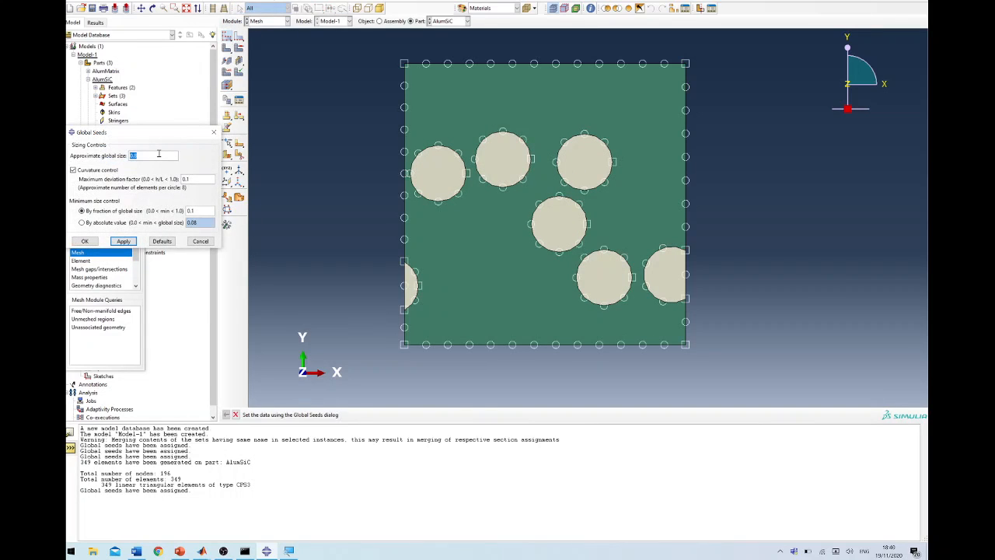
{"action": "left_click", "coordinate": [85, 241]}
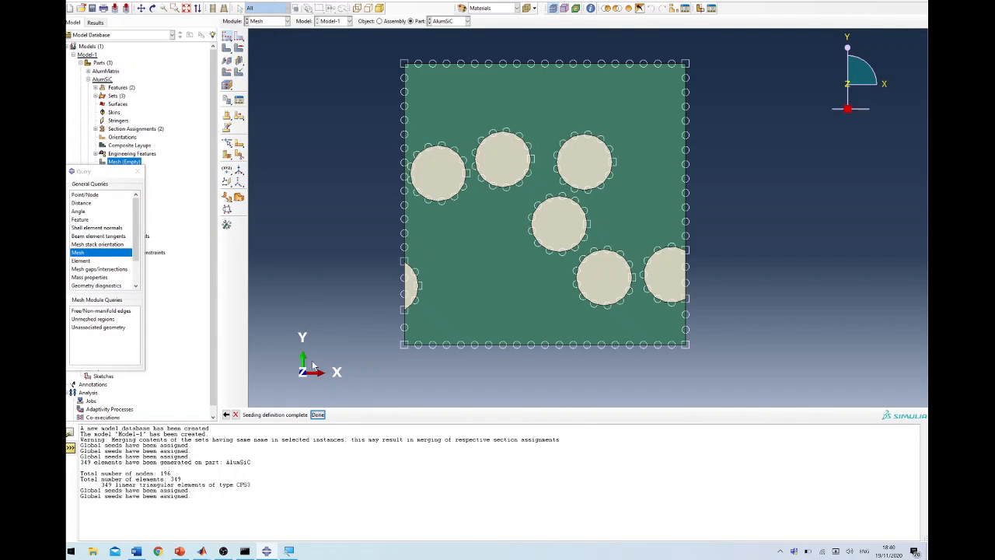
{"action": "left_click", "coordinate": [318, 414]}
Generate the mesh on the reseeded part and query the node and element totals of the entire part
{"action": "left_click", "coordinate": [238, 61]}
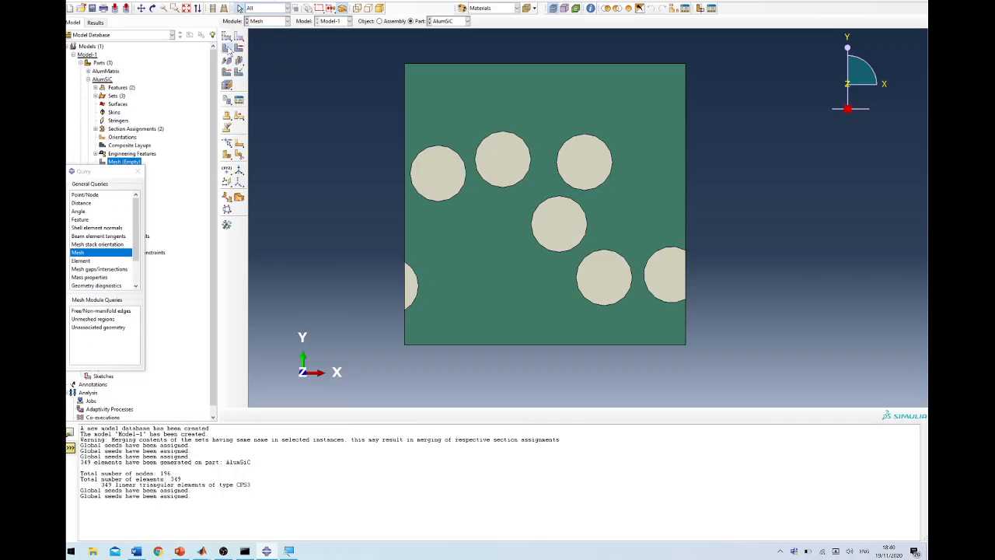
{"action": "left_click", "coordinate": [302, 415]}
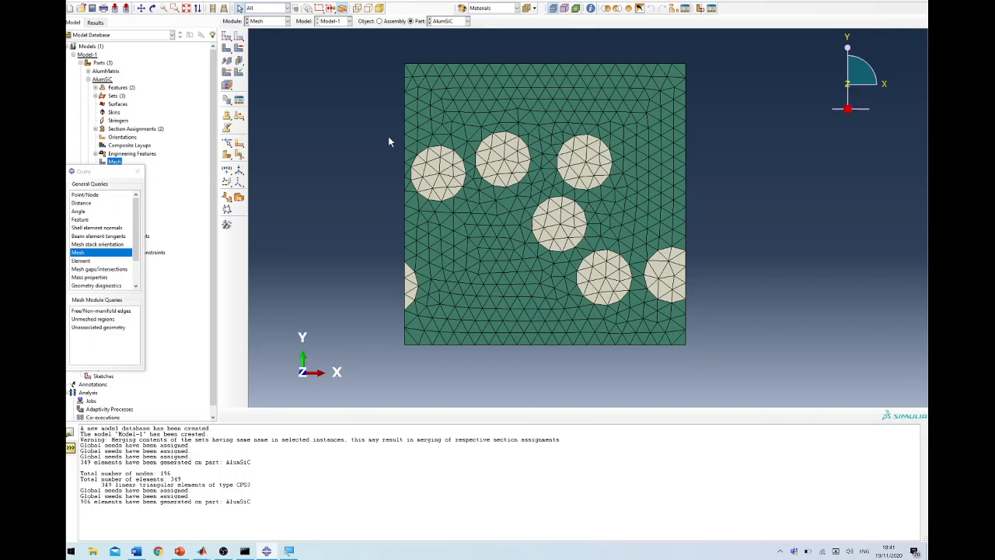
{"action": "left_click", "coordinate": [88, 253]}
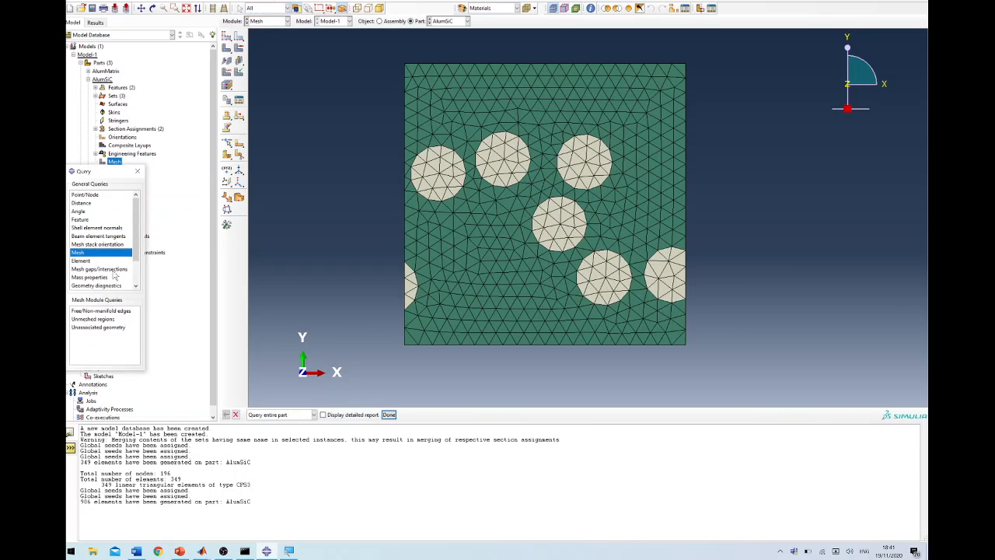
{"action": "left_click", "coordinate": [388, 415]}
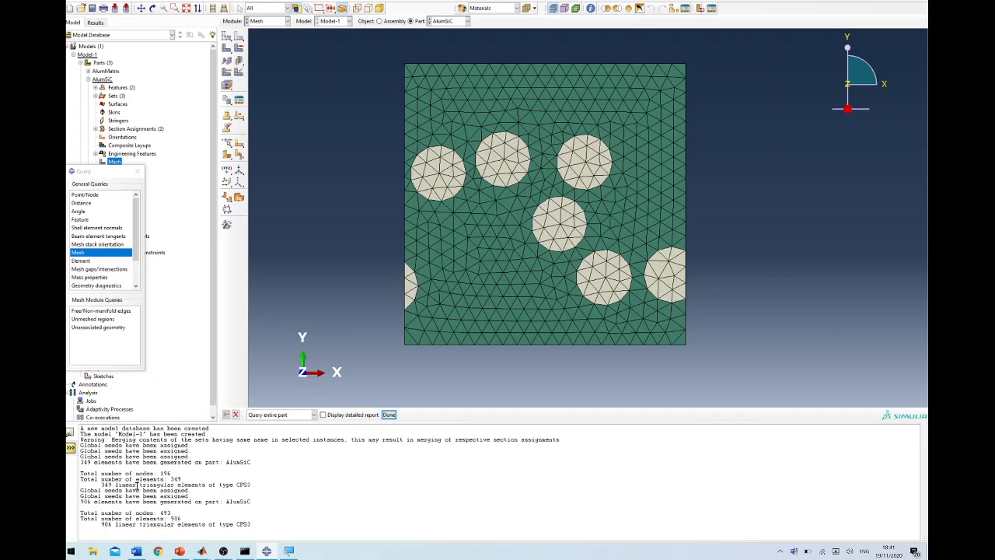
Set the part's approximate global seed size to 0.3 and delete the invalidated mesh
{"action": "left_click", "coordinate": [226, 77]}
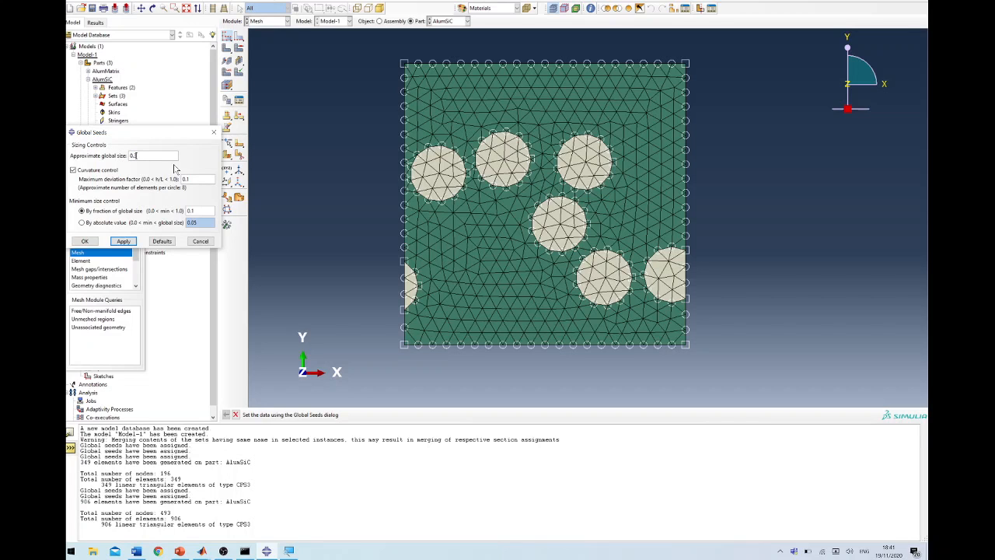
{"action": "left_click", "coordinate": [85, 241]}
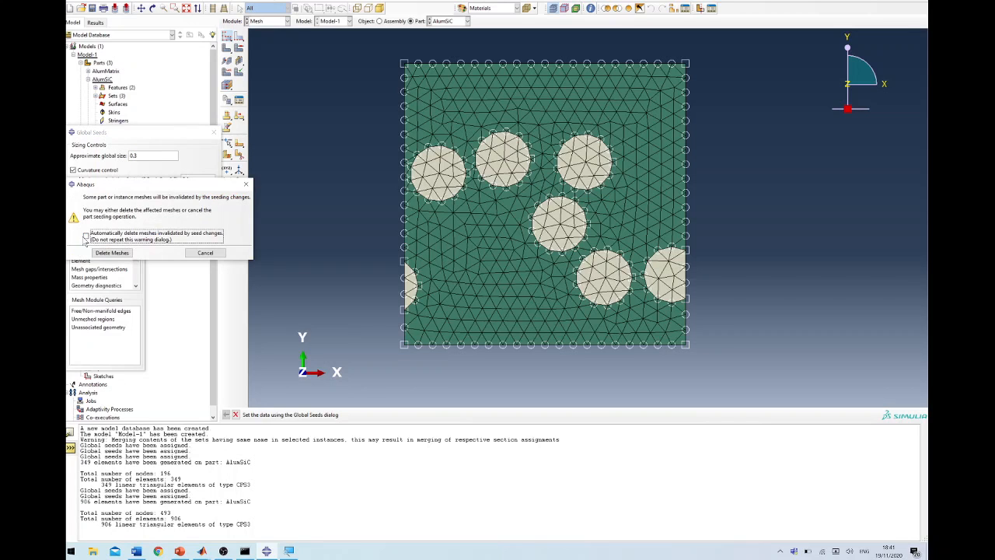
{"action": "left_click", "coordinate": [110, 253]}
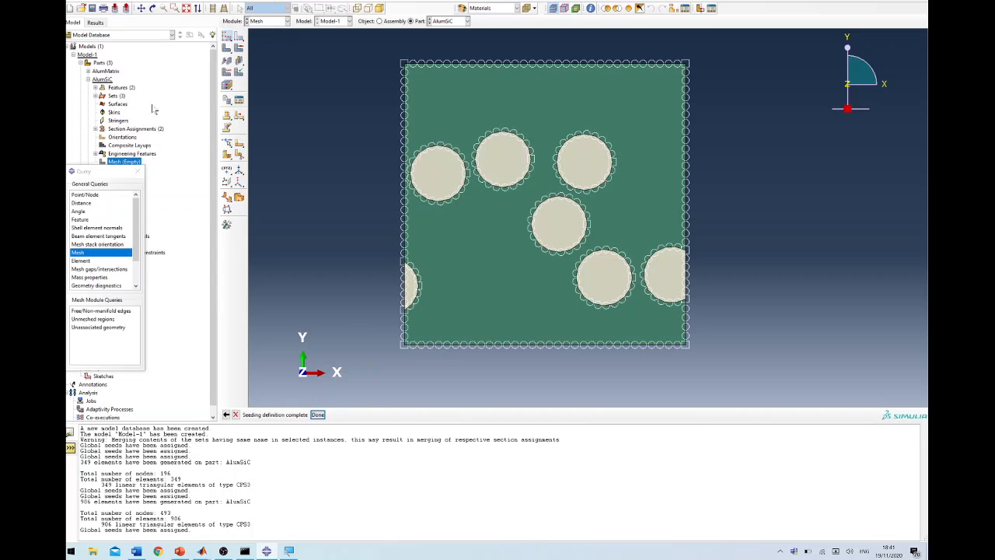
Mesh the part with the 0.3 seeding and query the mesh of the entire part
{"action": "left_click", "coordinate": [227, 48]}
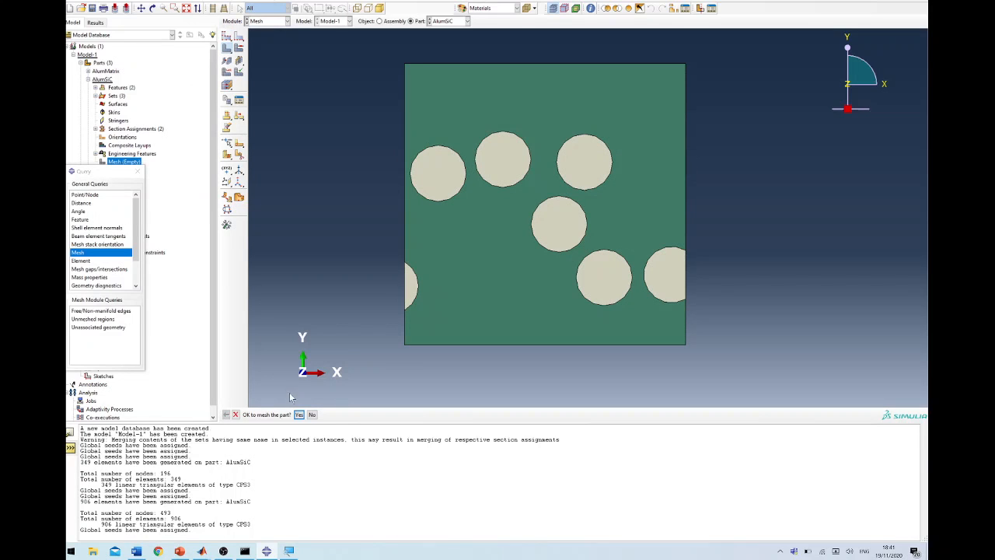
{"action": "left_click", "coordinate": [298, 414]}
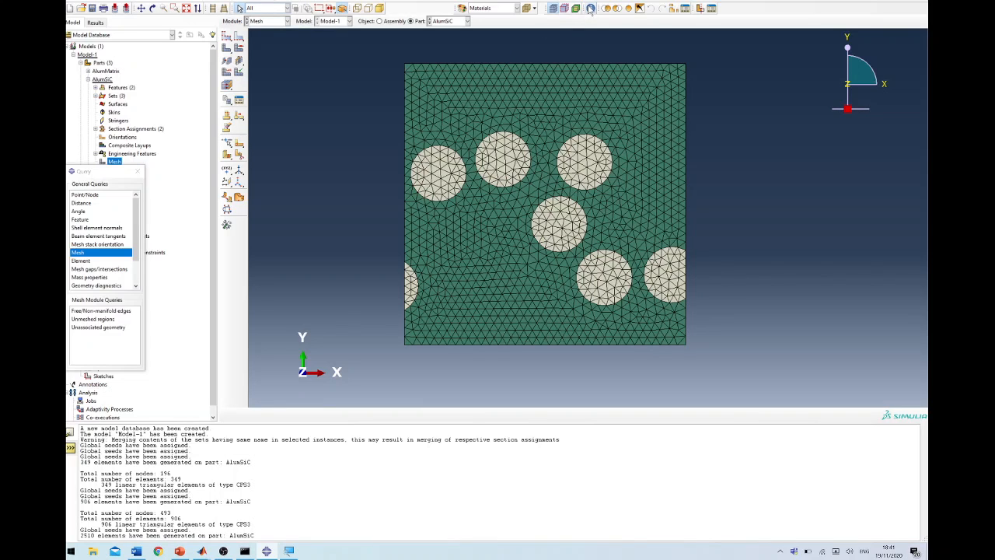
{"action": "left_click", "coordinate": [76, 253]}
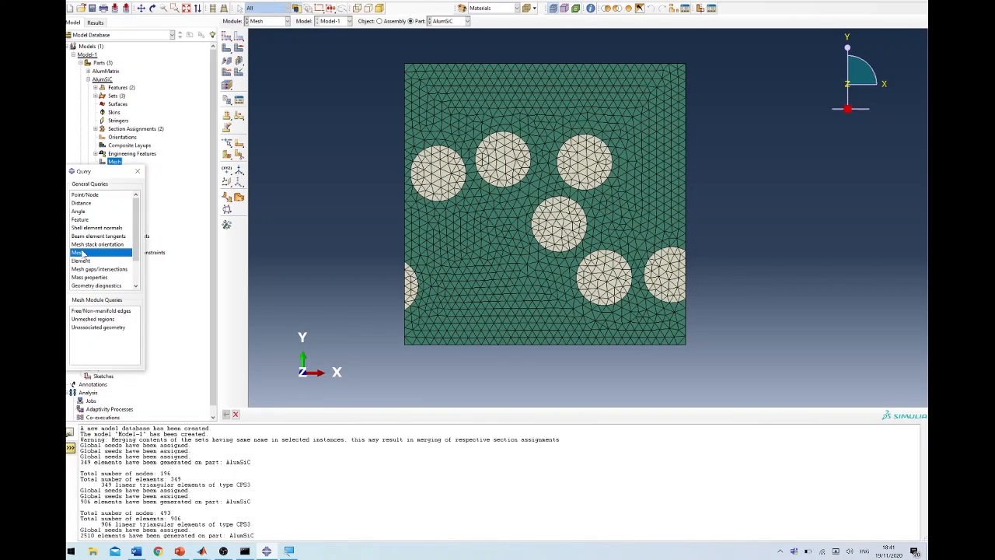
{"action": "left_click", "coordinate": [388, 415]}
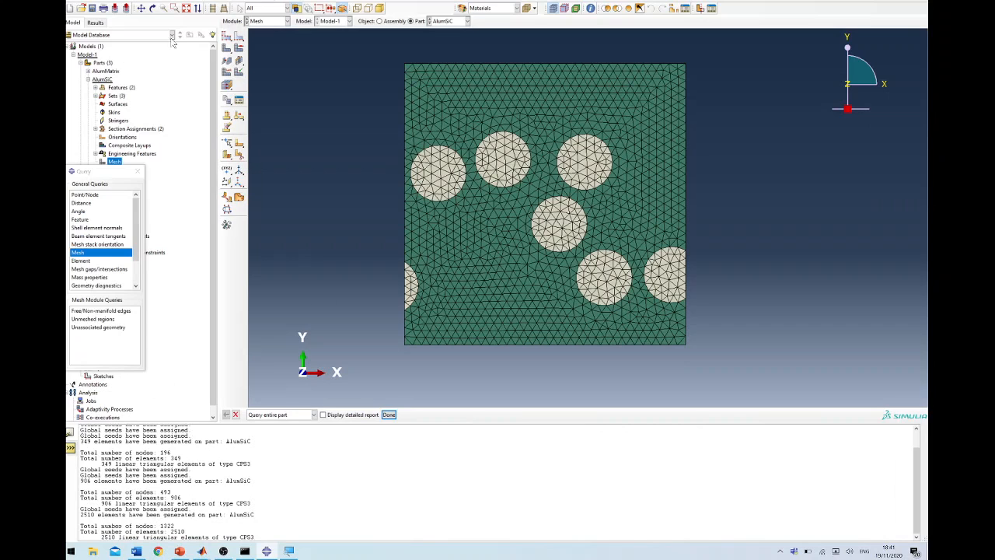
Set the part's approximate global seed size to 0.4, deleting the invalidated mesh and keeping curvature control
{"action": "left_click", "coordinate": [228, 38]}
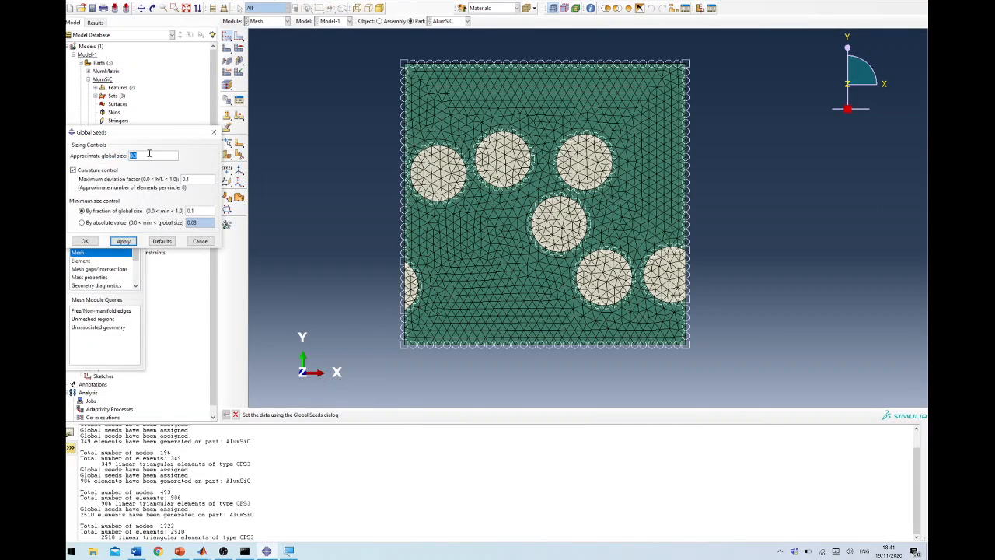
{"action": "type", "text": "0.4"}
{"action": "key", "text": "Return"}
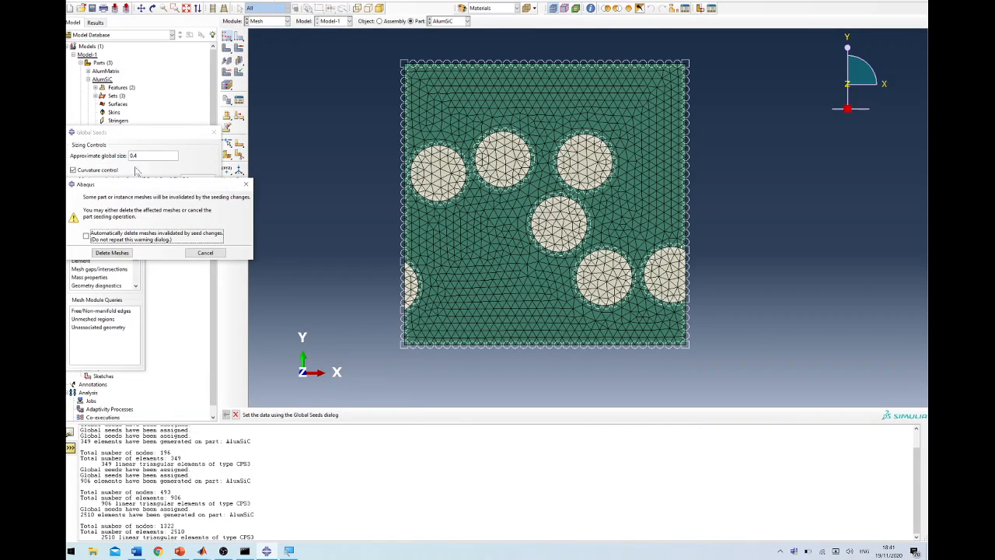
{"action": "left_click", "coordinate": [112, 252]}
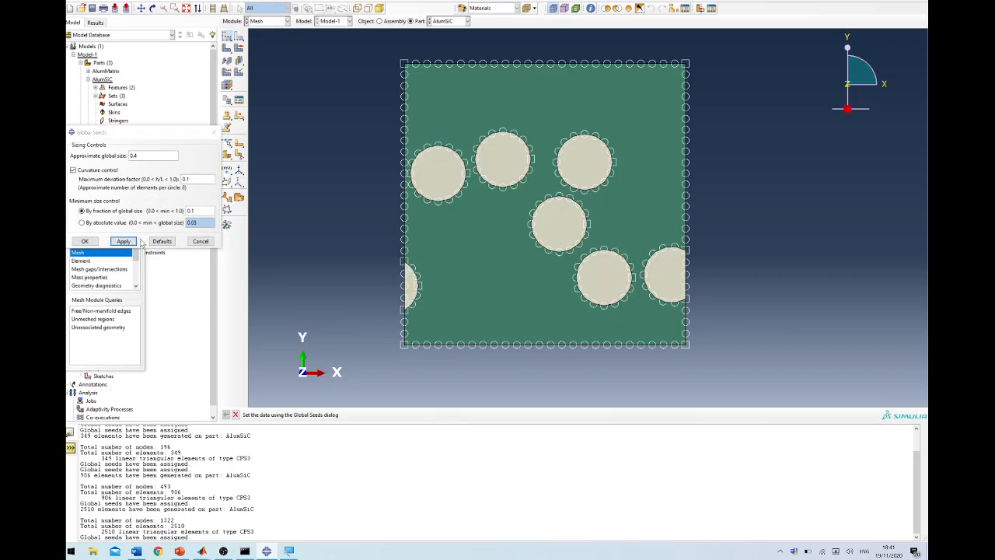
{"action": "left_click", "coordinate": [86, 241]}
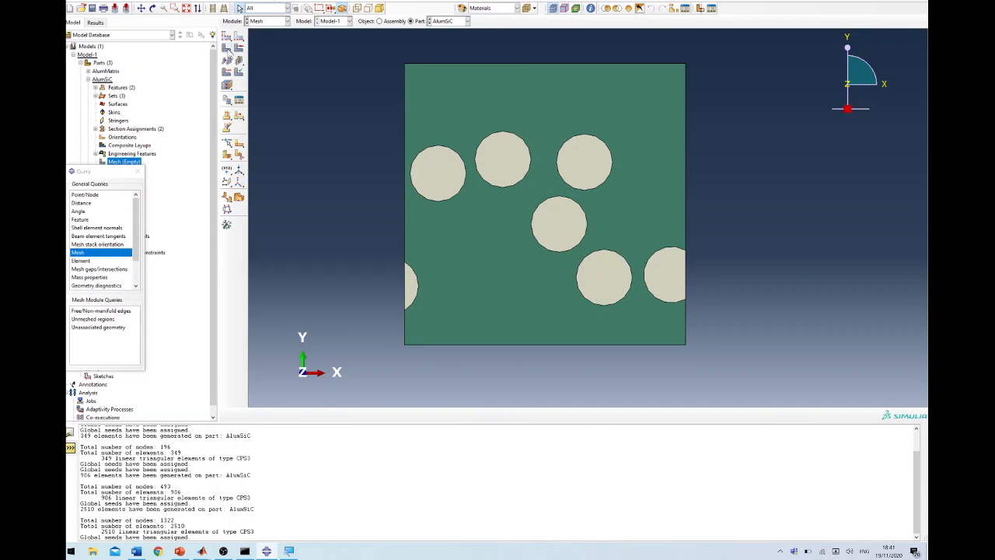
Mesh the AlumSiC part with the 0.4 seeding and query the mesh of the entire part
{"action": "left_click", "coordinate": [225, 48]}
{"action": "left_click", "coordinate": [299, 414]}
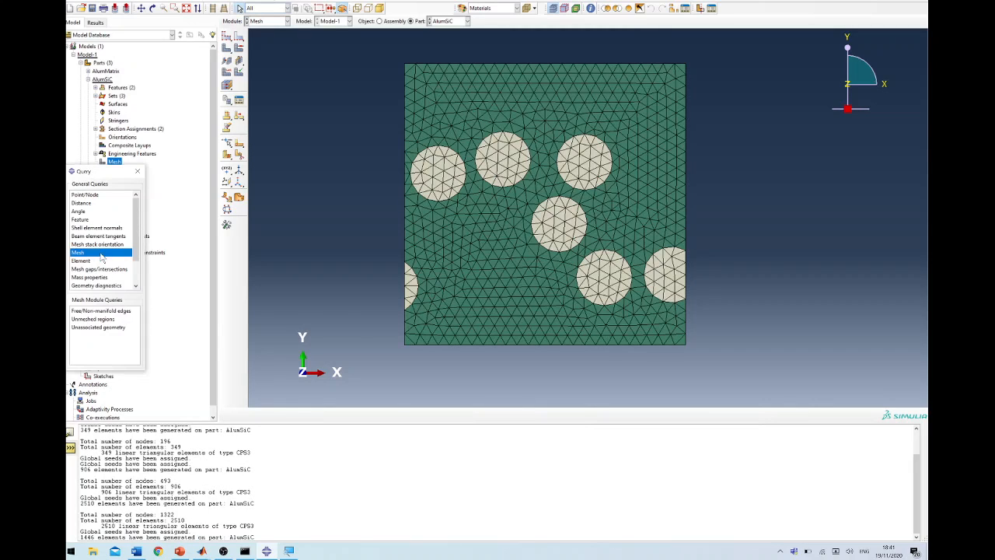
{"action": "left_click", "coordinate": [389, 414]}
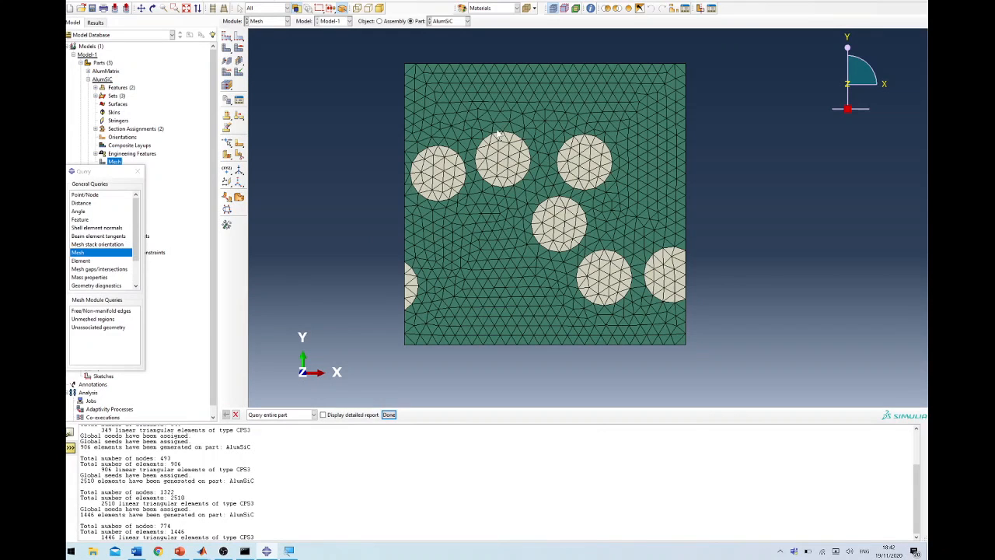
{"action": "left_click", "coordinate": [139, 170]}
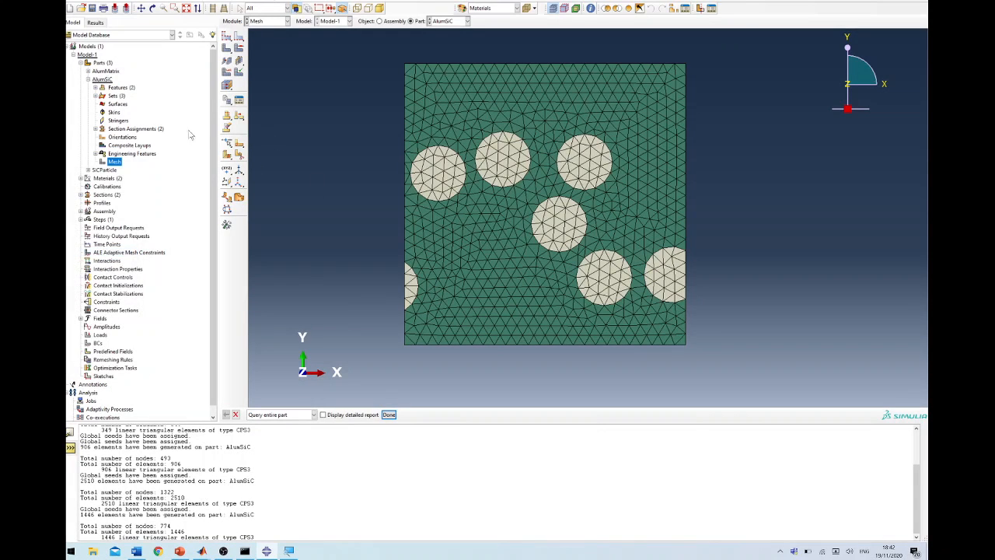
Review the aluminium and silicon carbide section assignments of the AlumSiC part
{"action": "left_click", "coordinate": [95, 128]}
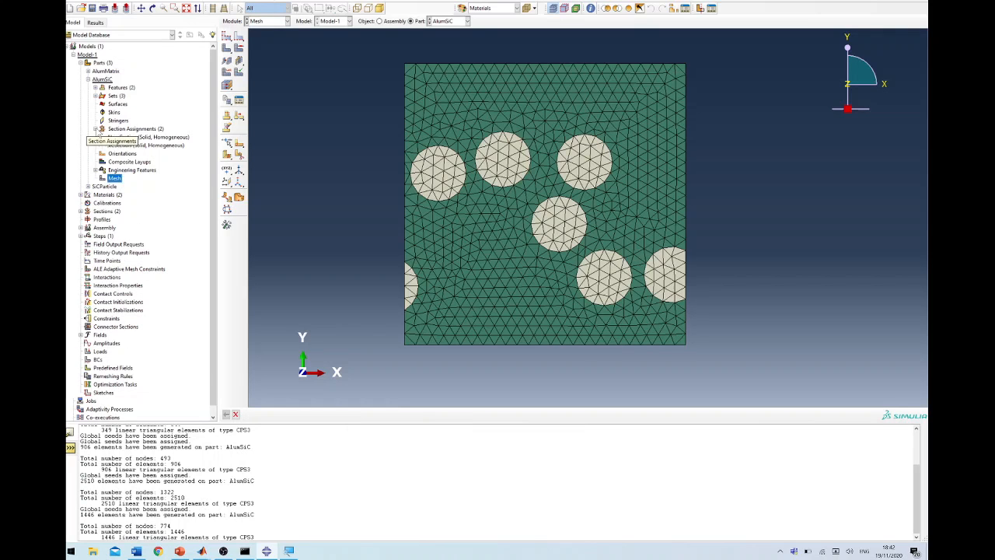
{"action": "left_click", "coordinate": [121, 137]}
{"action": "left_click", "coordinate": [129, 145]}
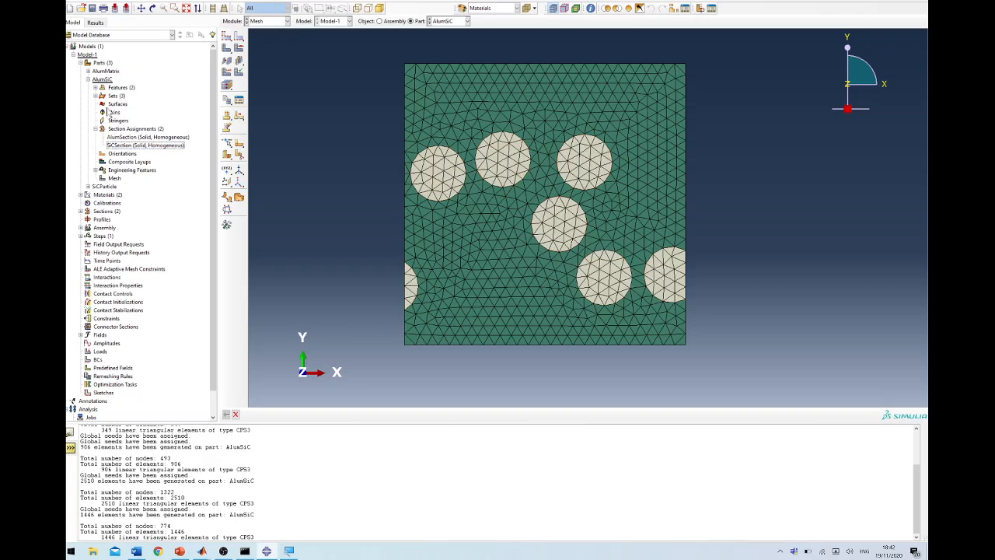
{"action": "left_click", "coordinate": [88, 79]}
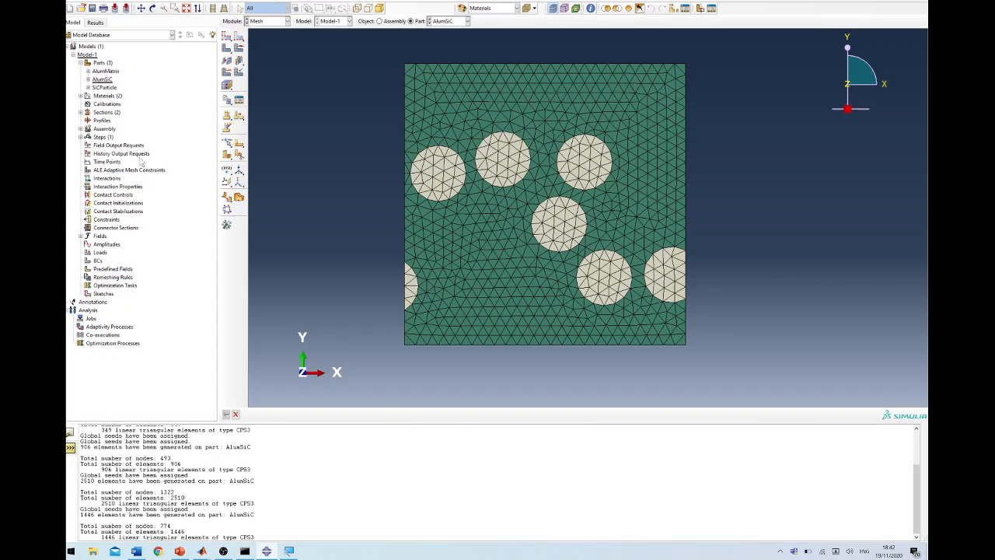
Create a Static, General step named loadingStep after the Initial step, keeping the default settings
{"action": "left_click", "coordinate": [104, 137]}
{"action": "double_click", "coordinate": [100, 137]}
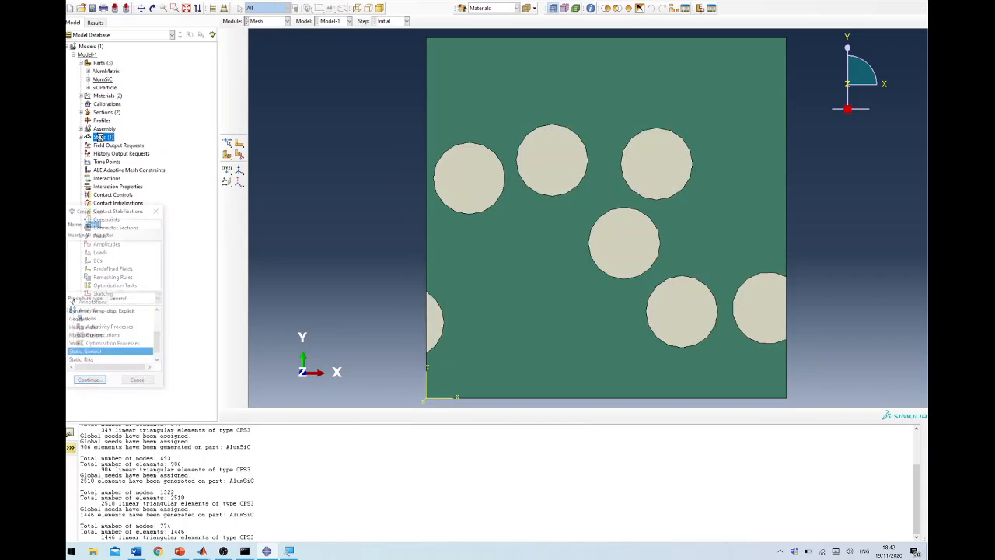
{"action": "key", "text": "BackSpace"}
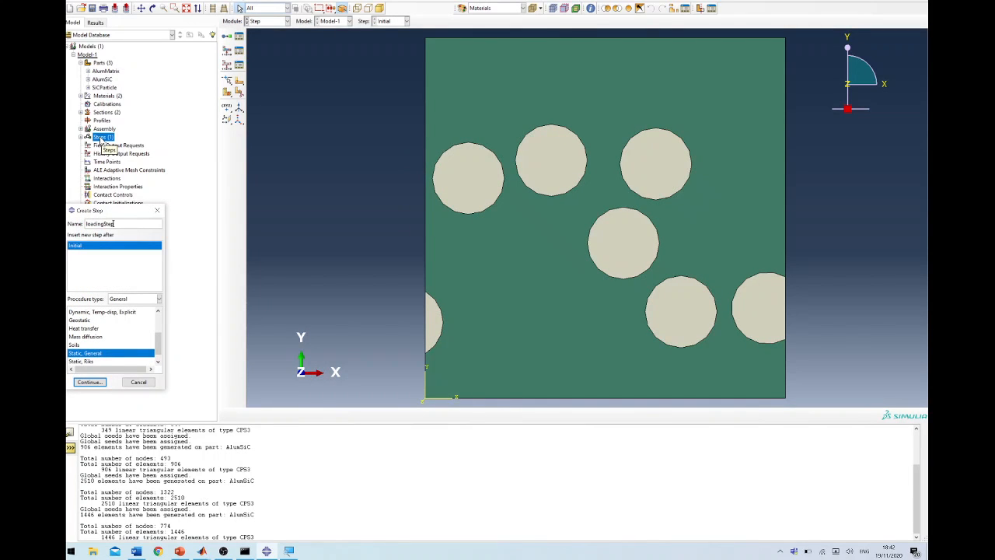
{"action": "left_click", "coordinate": [89, 382]}
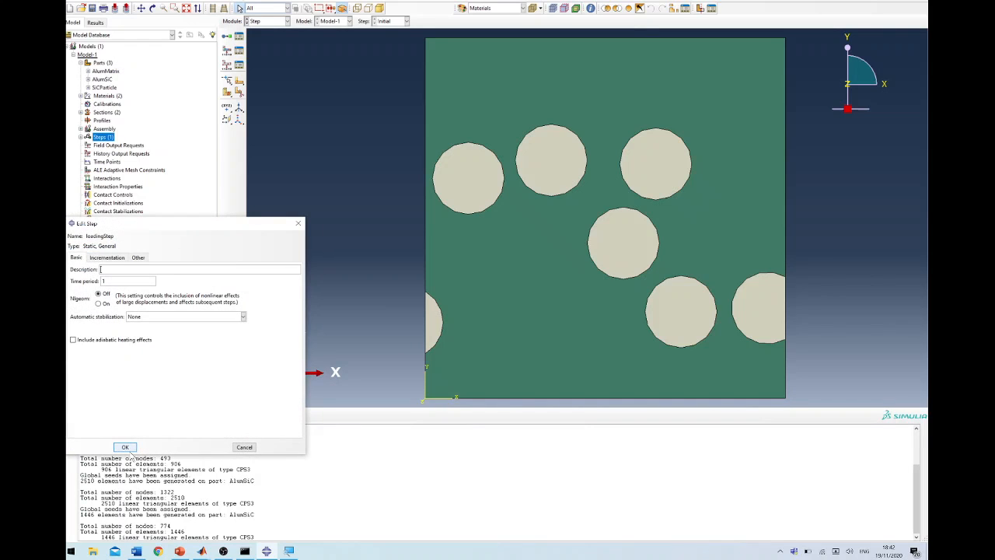
{"action": "left_click", "coordinate": [126, 447]}
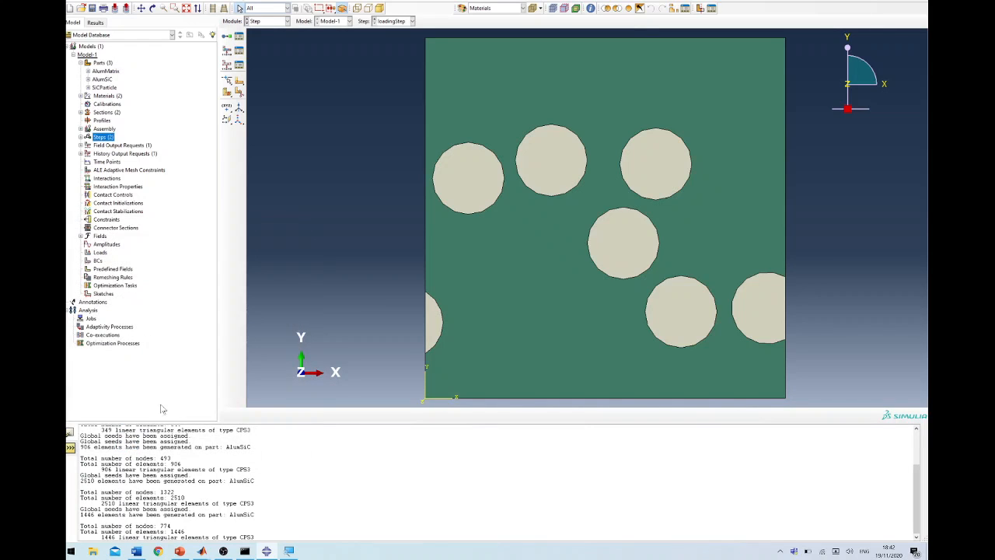
{"action": "double_click", "coordinate": [112, 154]}
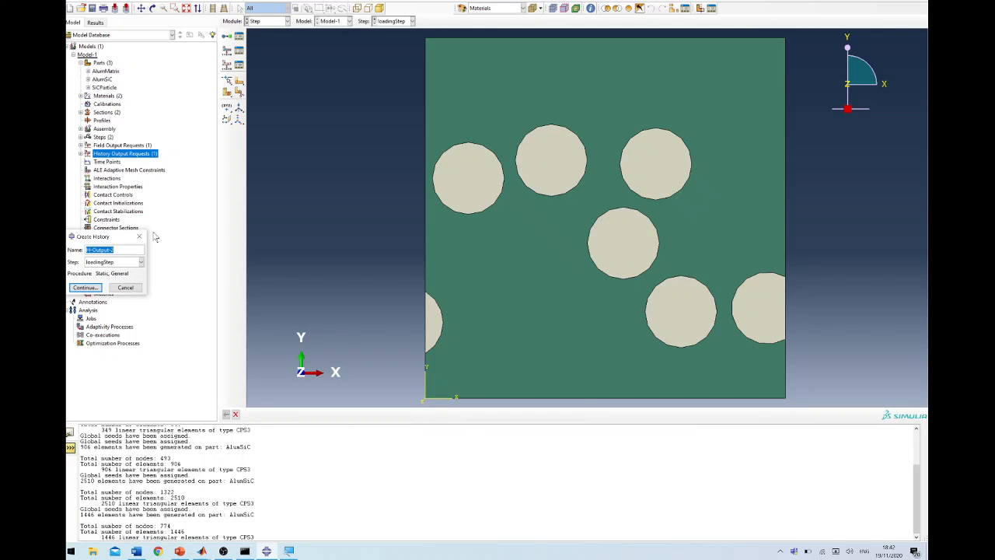
{"action": "left_click", "coordinate": [86, 287]}
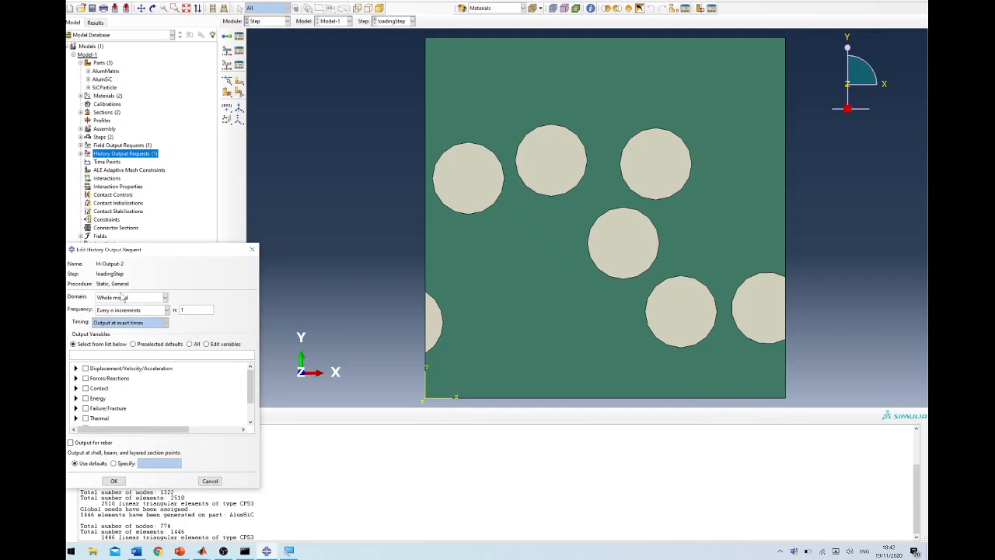
{"action": "left_click", "coordinate": [210, 480]}
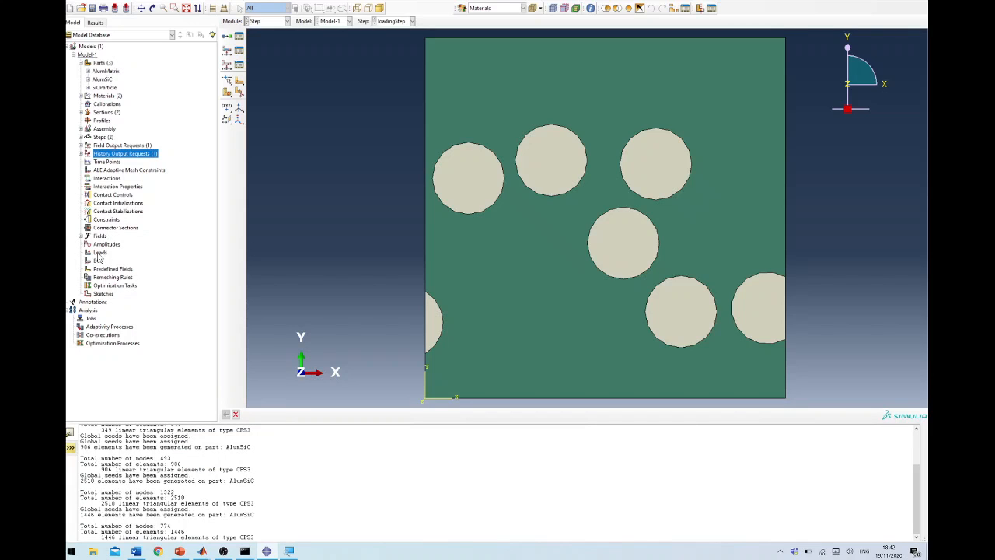
Start a Displacement/Rotation boundary condition named FixedBack in the Initial step
{"action": "scroll", "coordinate": [321, 265], "scroll_direction": "down", "scroll_amount": 2}
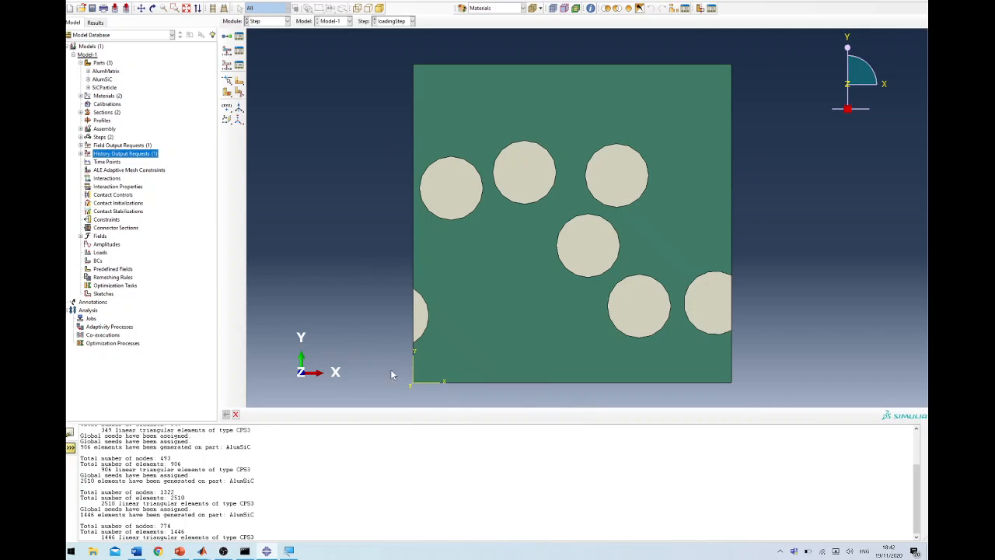
{"action": "double_click", "coordinate": [98, 261]}
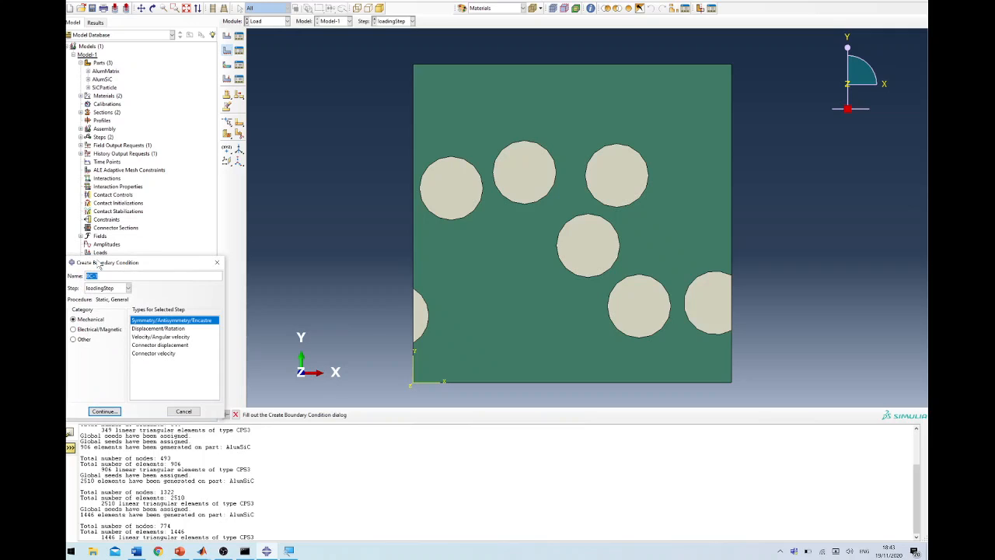
{"action": "type", "text": "FixedBack"}
{"action": "left_click", "coordinate": [109, 288]}
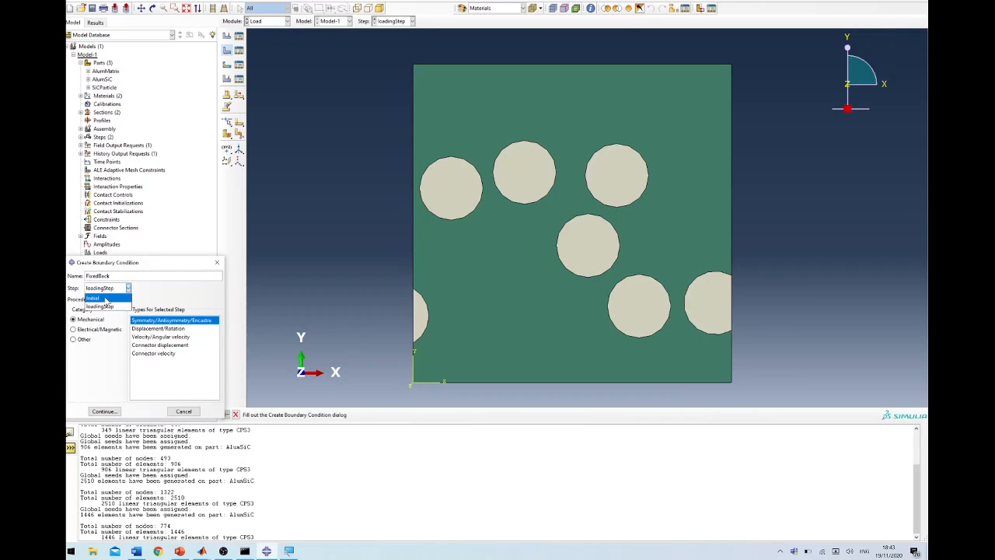
{"action": "left_click", "coordinate": [101, 296]}
{"action": "left_click", "coordinate": [158, 328]}
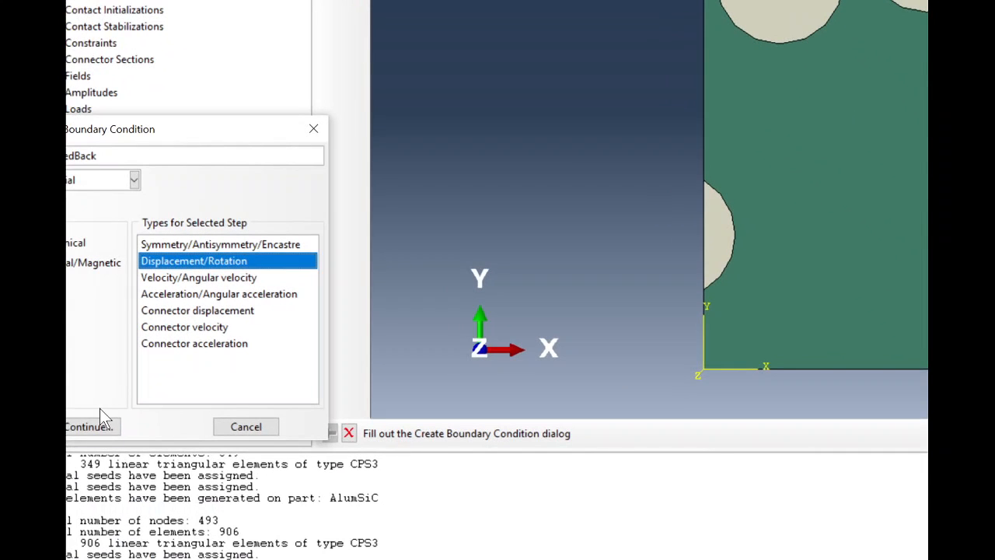
{"action": "left_click", "coordinate": [90, 426]}
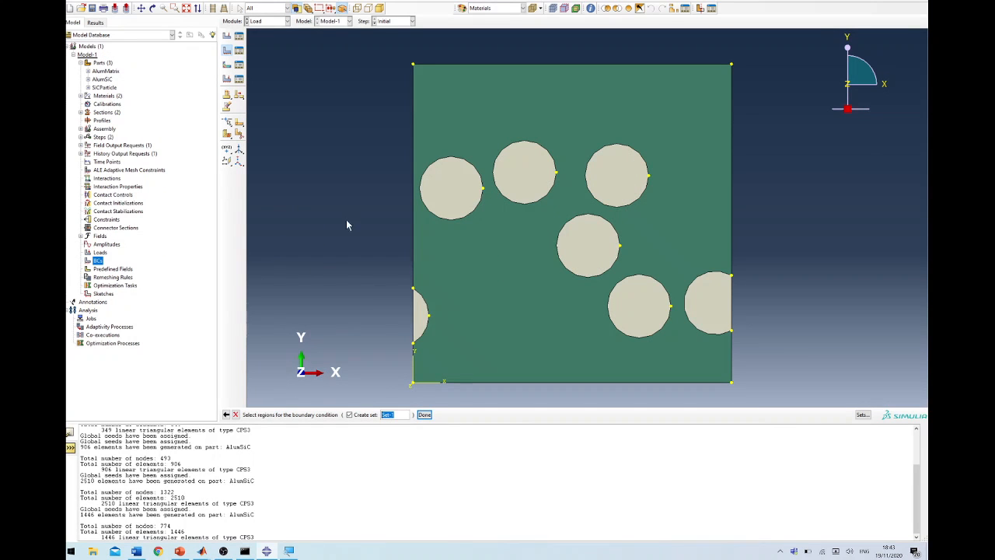
Apply FixedBack to all three segments of the model's left edge, constraining U1, U2 and UR3
{"action": "left_click", "coordinate": [413, 231]}
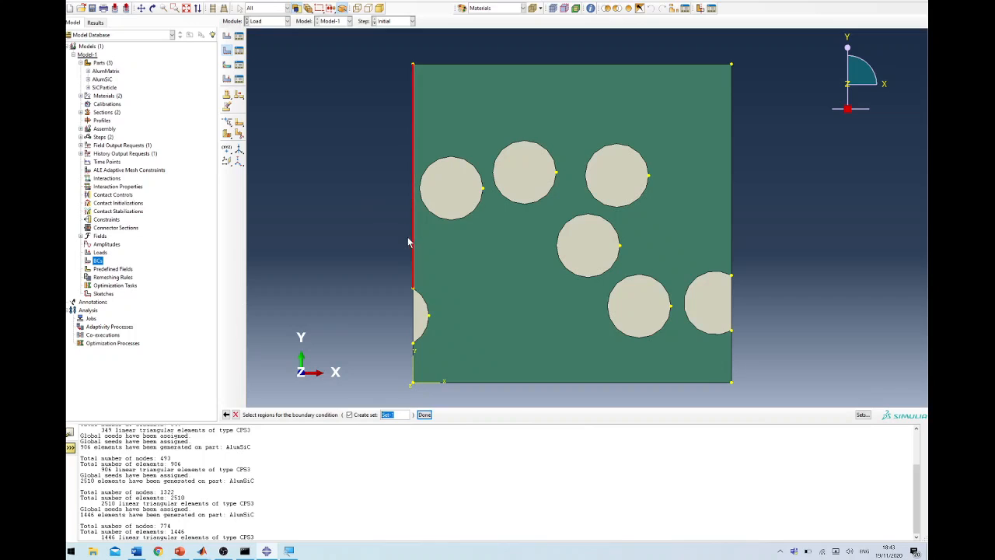
{"action": "left_click", "coordinate": [412, 311], "text": "shift"}
{"action": "left_click", "coordinate": [414, 365], "text": "shift"}
{"action": "left_click", "coordinate": [423, 414]}
{"action": "left_click", "coordinate": [71, 342]}
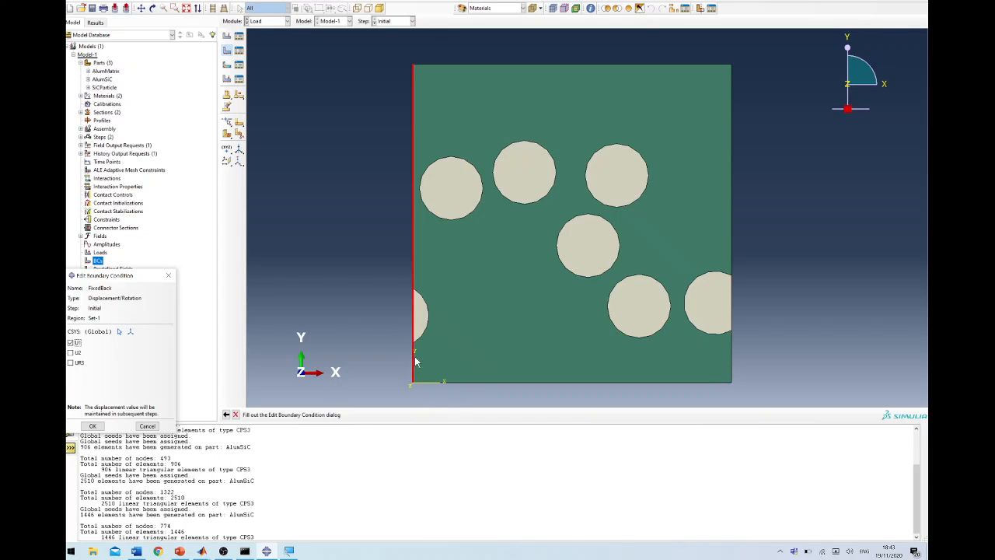
{"action": "left_click", "coordinate": [71, 352]}
{"action": "left_click", "coordinate": [71, 362]}
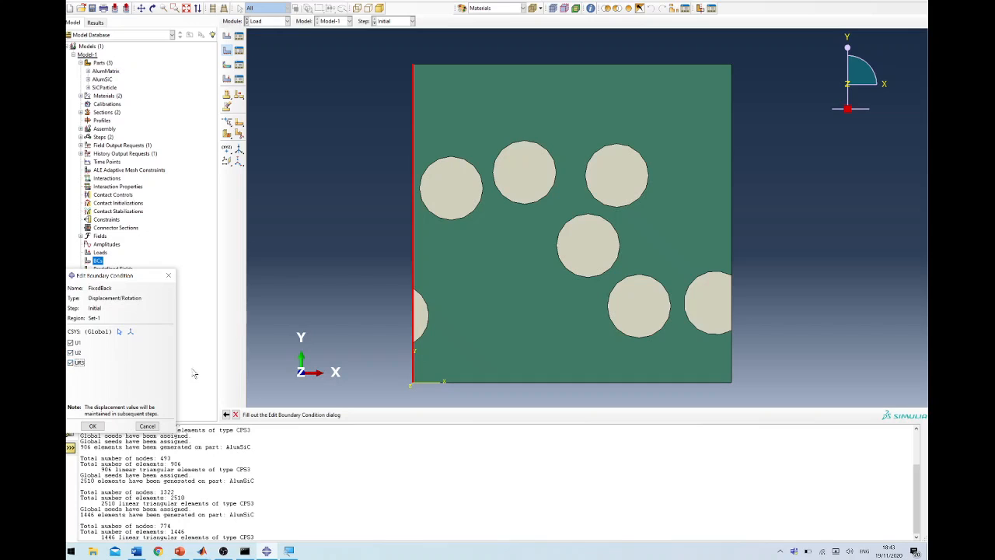
{"action": "left_click", "coordinate": [91, 426]}
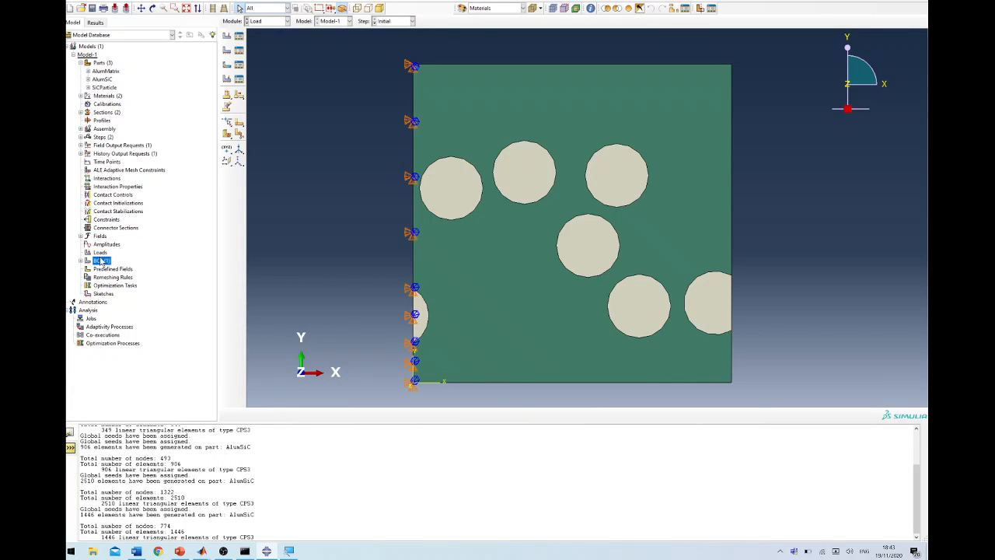
Start a second Displacement/Rotation boundary condition named TensX in loadingStep
{"action": "double_click", "coordinate": [102, 262]}
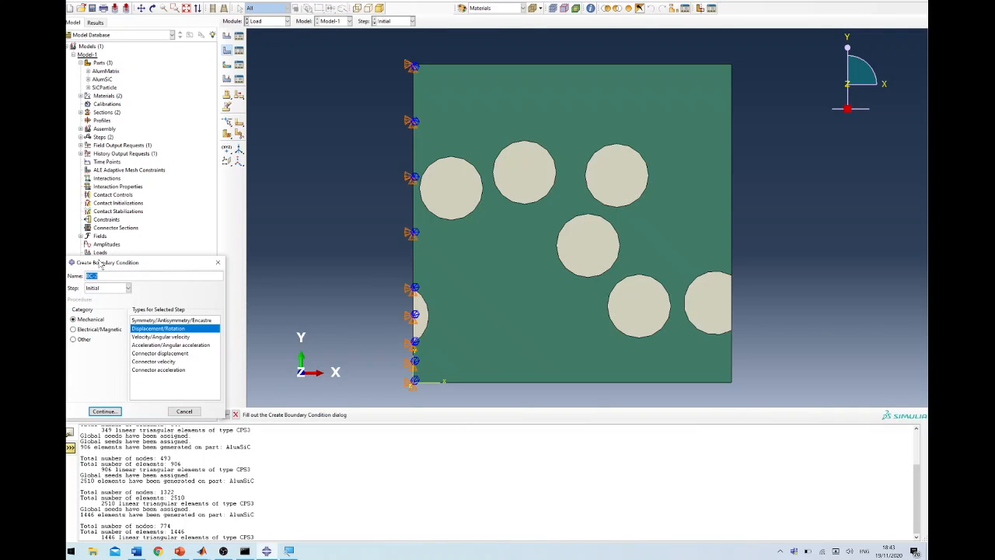
{"action": "type", "text": "TensX"}
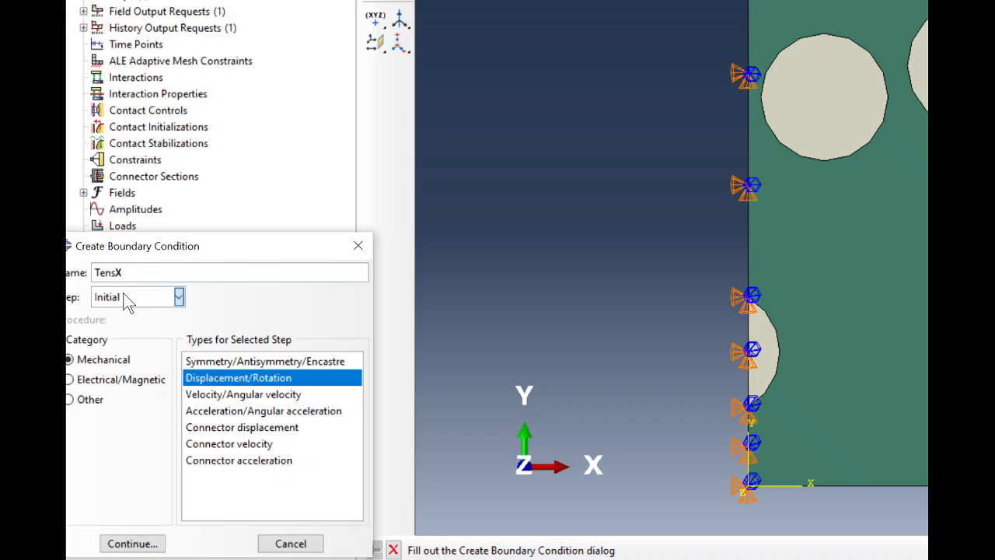
{"action": "left_click", "coordinate": [128, 303]}
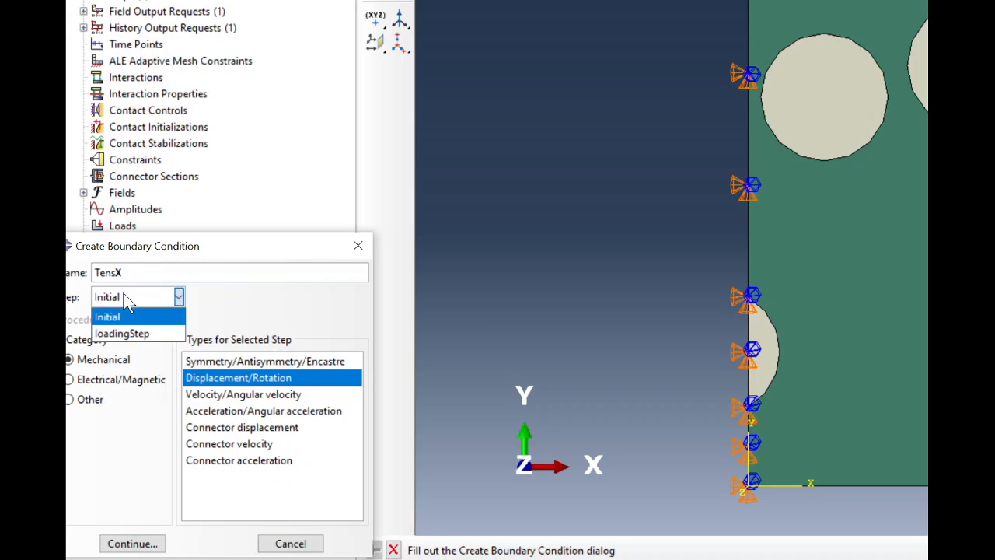
{"action": "left_click", "coordinate": [122, 345]}
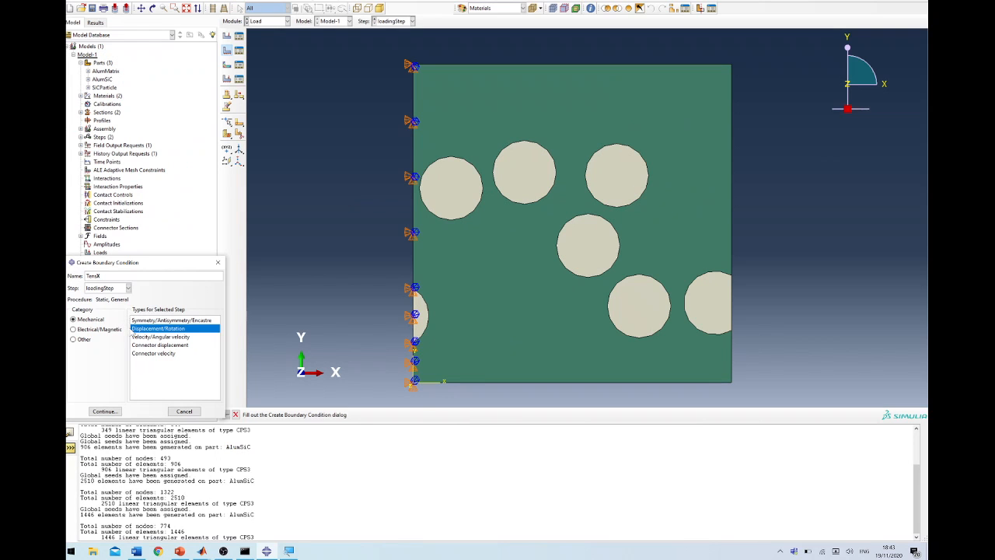
{"action": "left_click", "coordinate": [113, 411]}
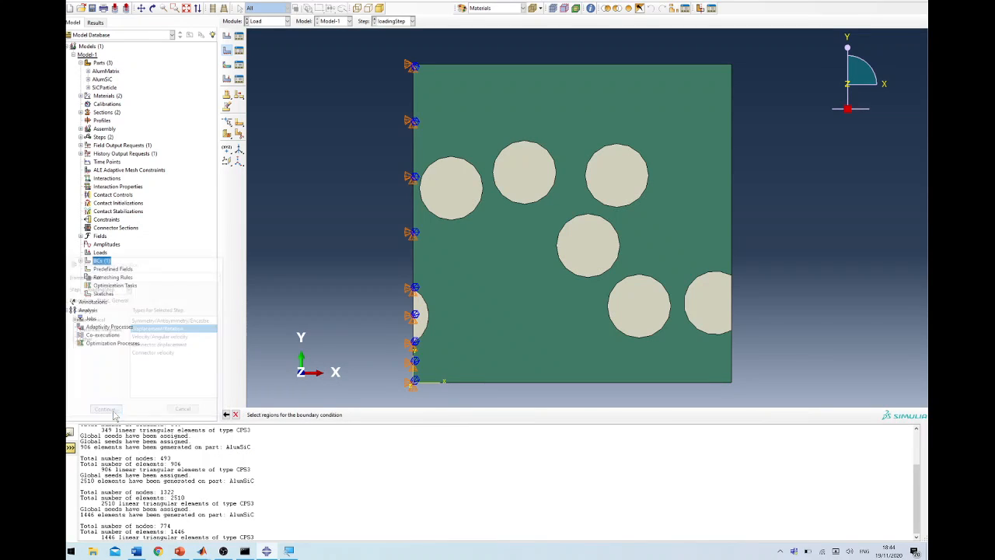
Apply TensX to all segments of the model's right edge as a uniform U1 displacement with ramp amplitude
{"action": "left_click", "coordinate": [731, 194]}
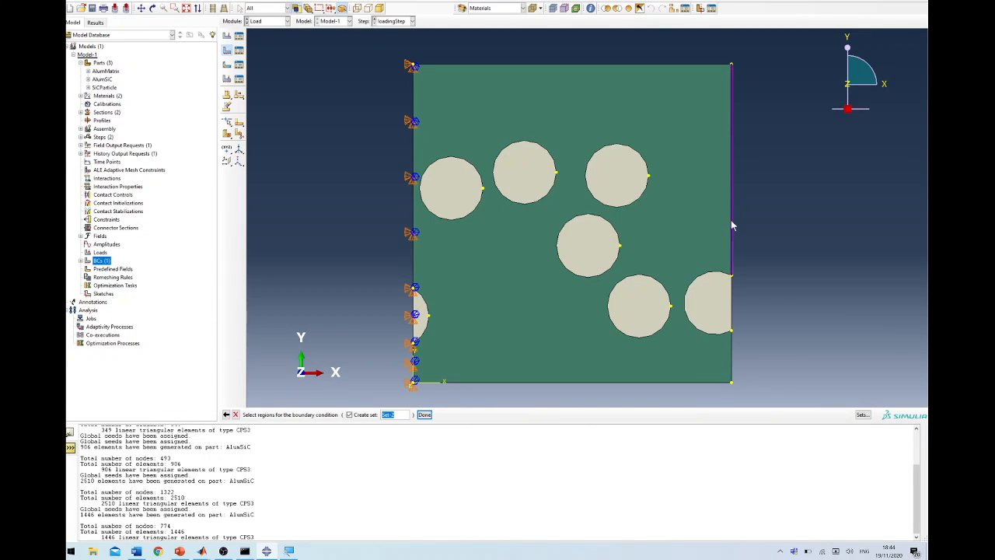
{"action": "left_click", "coordinate": [732, 303], "text": "shift"}
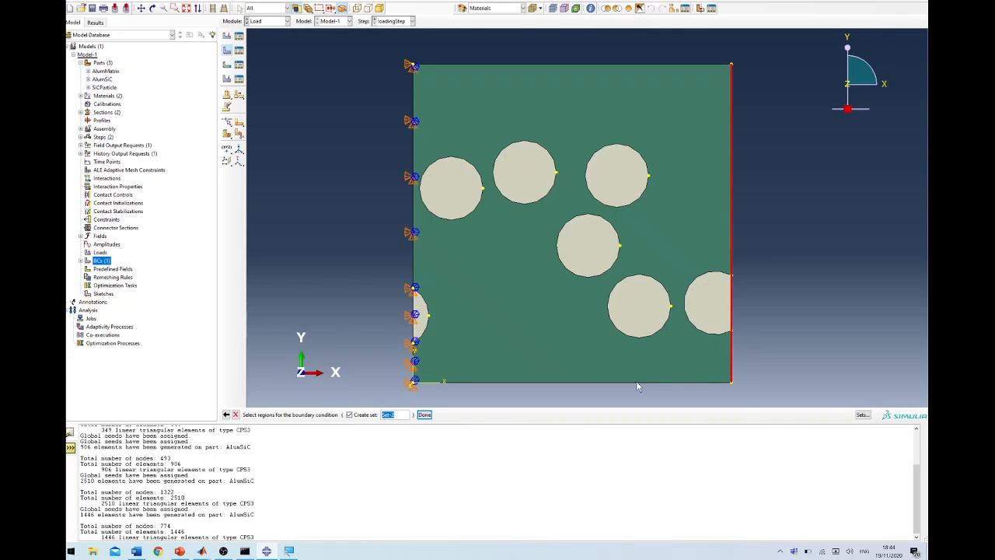
{"action": "left_click", "coordinate": [424, 415]}
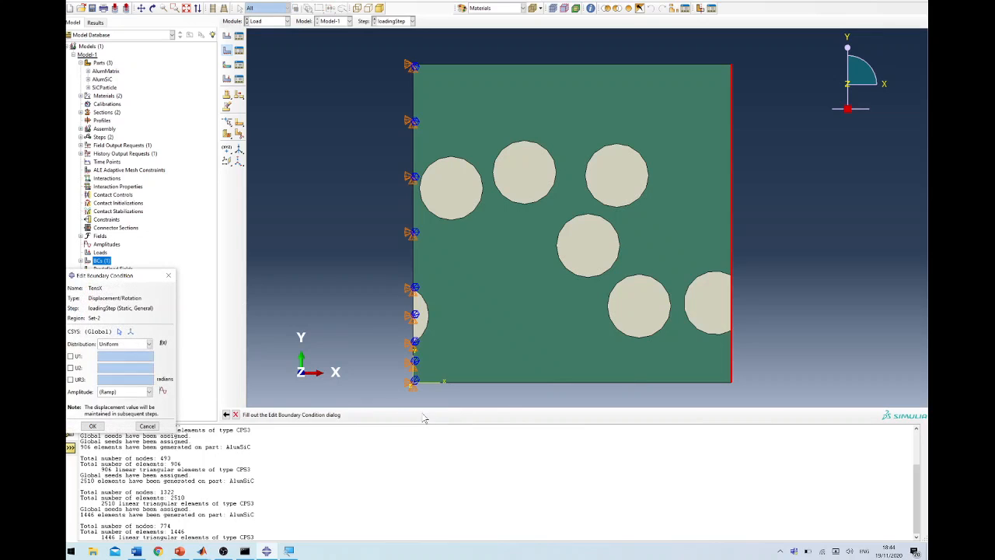
{"action": "left_click", "coordinate": [71, 356]}
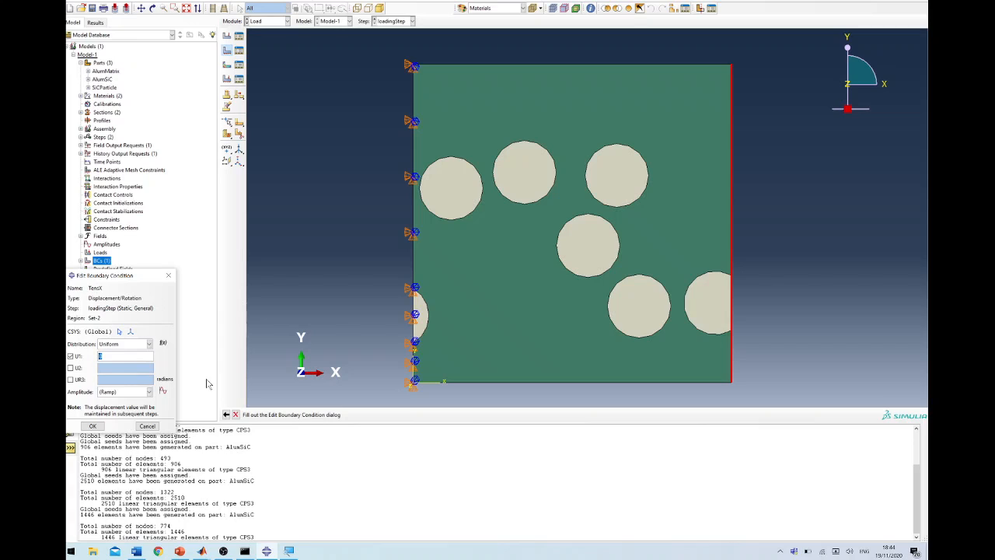
{"action": "left_click", "coordinate": [92, 426]}
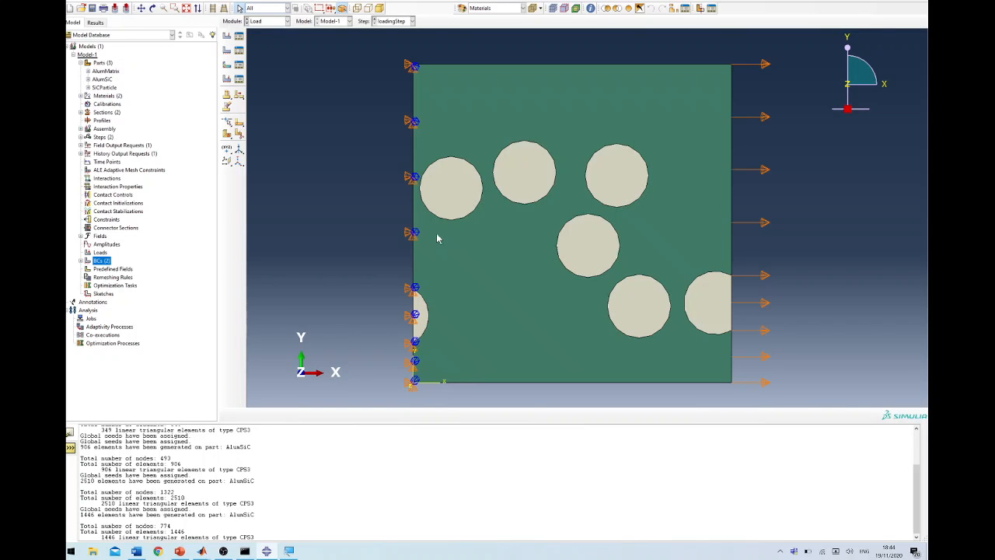
Show the mesh on the assembly and create a full-analysis job named AlumSiC_Tens_Sim1 from Model-1
{"action": "left_click", "coordinate": [555, 7]}
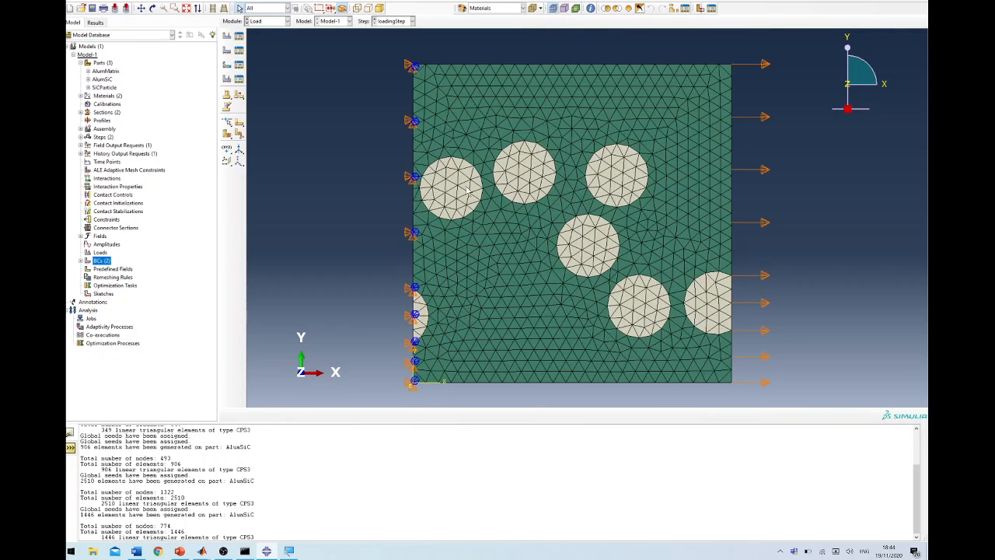
{"action": "left_click", "coordinate": [91, 319]}
{"action": "double_click", "coordinate": [91, 318]}
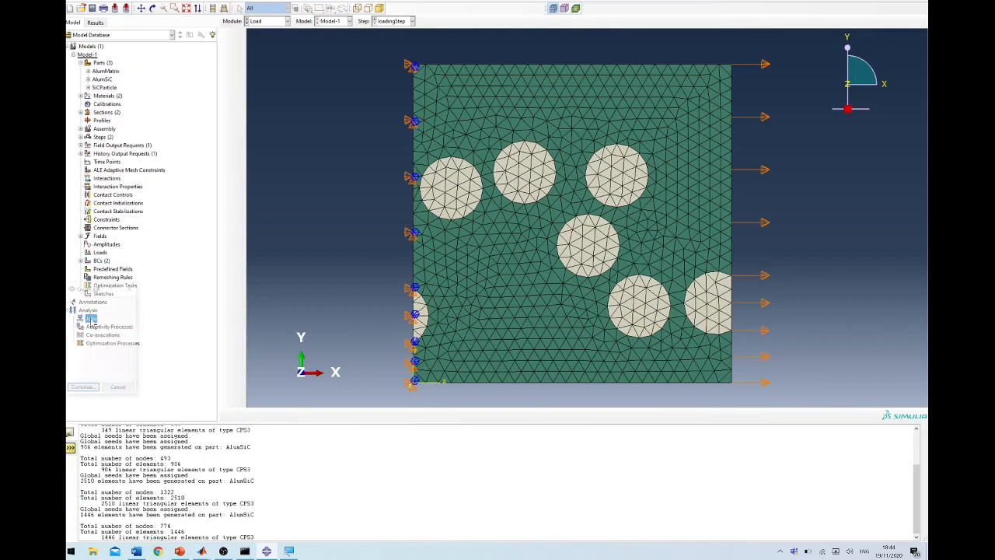
{"action": "type", "text": "J"}
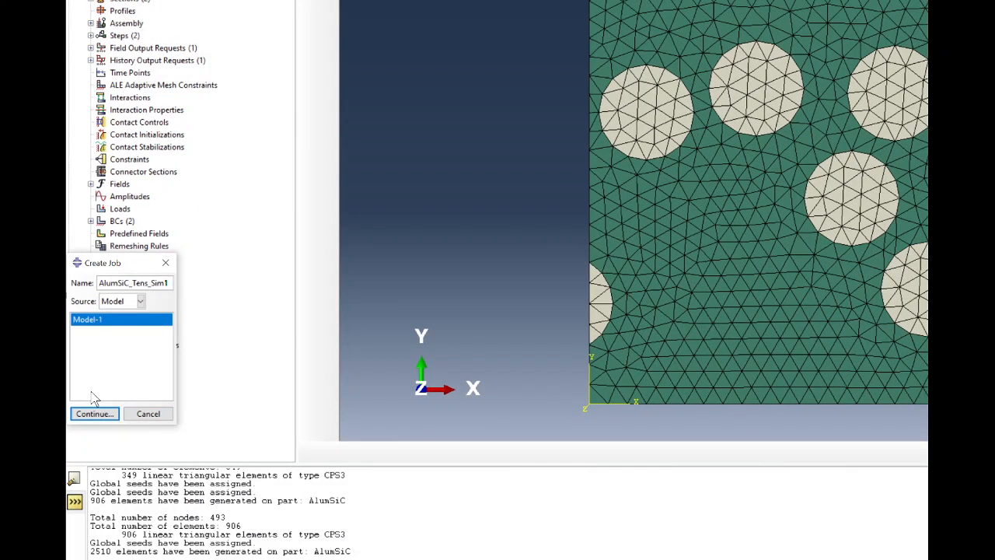
{"action": "left_click", "coordinate": [95, 414]}
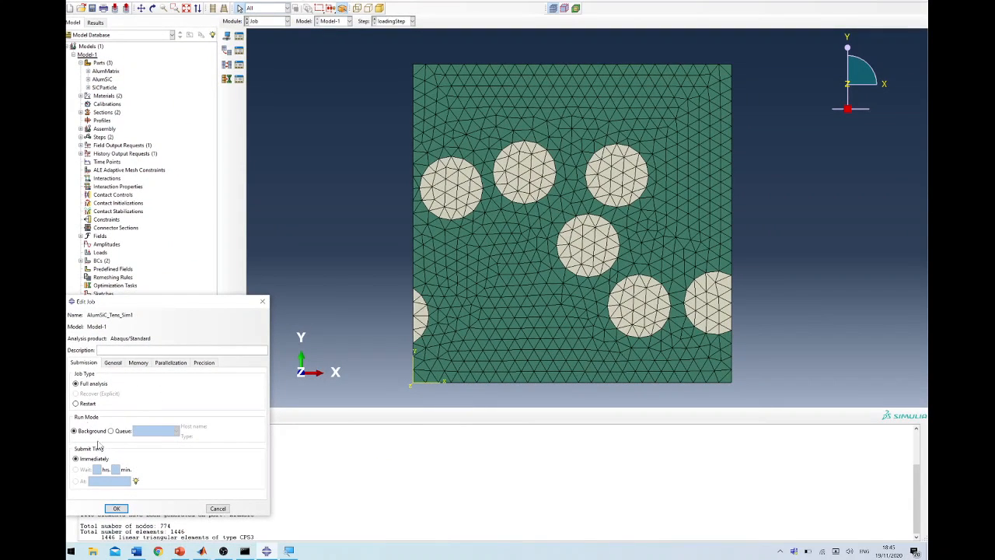
{"action": "left_click", "coordinate": [116, 509]}
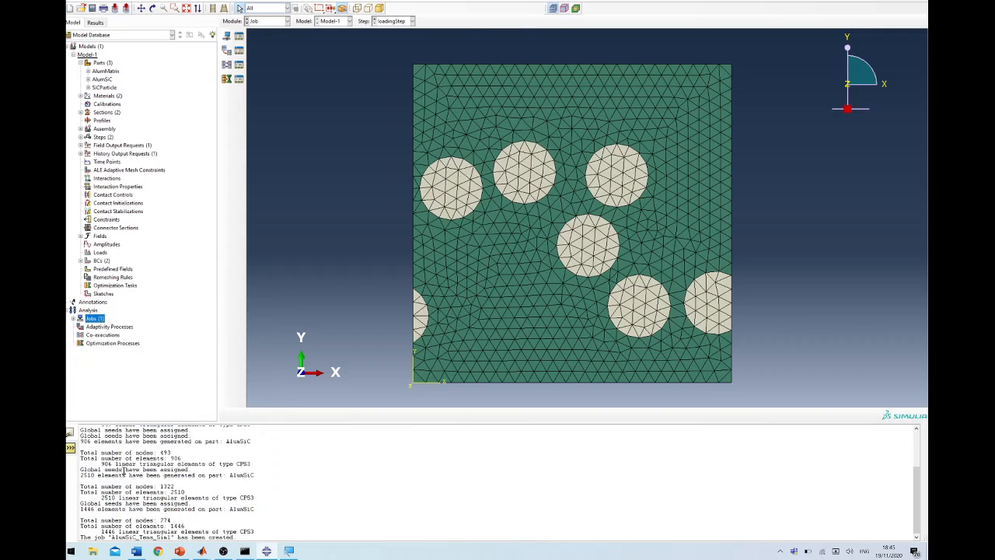
Run a data check on the AlumSiC_Tens_Sim1 job
{"action": "left_click", "coordinate": [74, 319]}
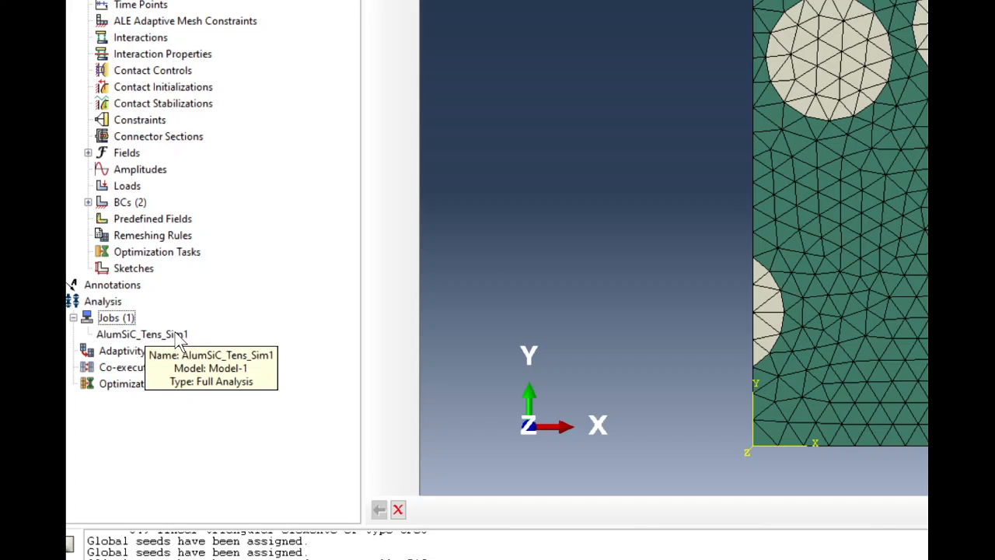
{"action": "right_click", "coordinate": [176, 332]}
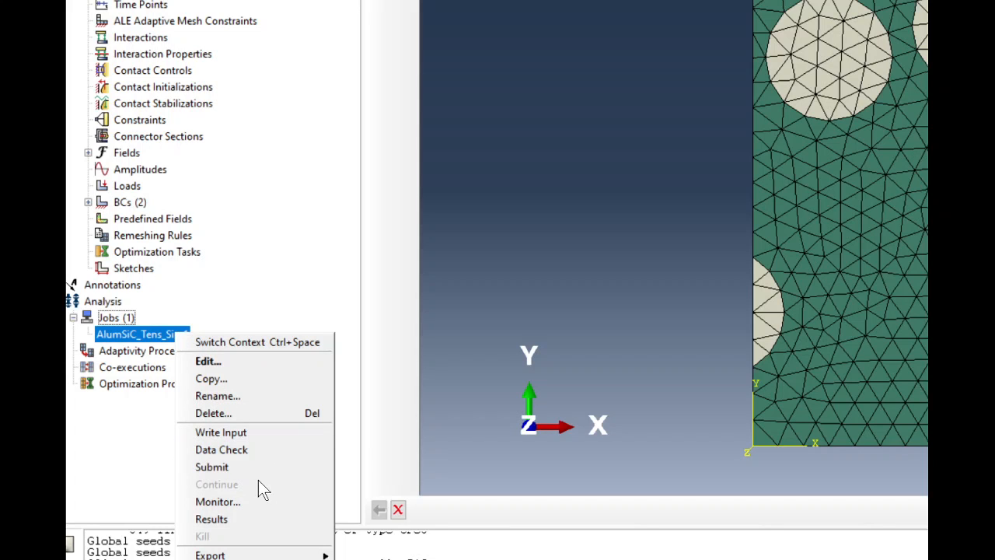
{"action": "left_click", "coordinate": [269, 451]}
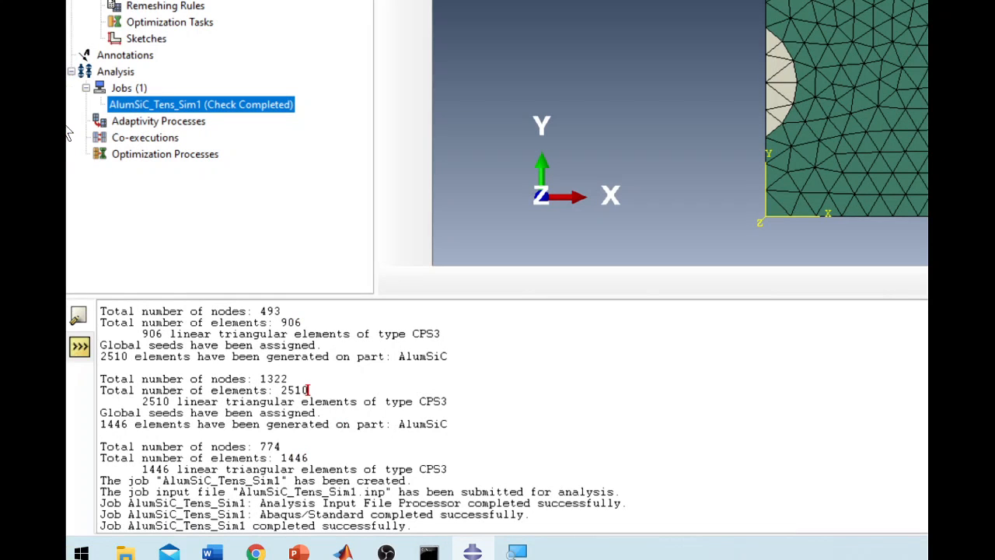
Submit the AlumSiC_Tens_Sim1 job for analysis, overwriting its existing job files
{"action": "right_click", "coordinate": [160, 103]}
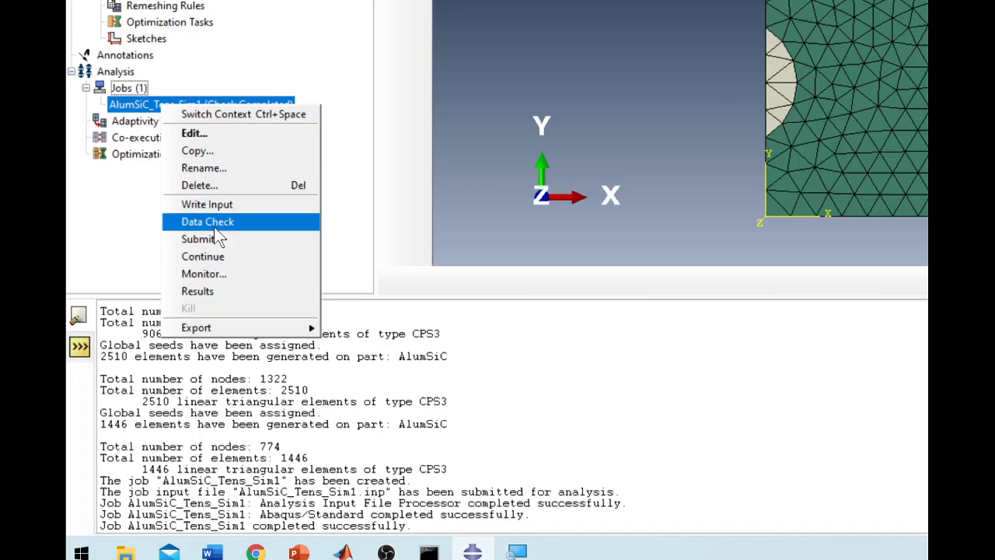
{"action": "left_click", "coordinate": [233, 241]}
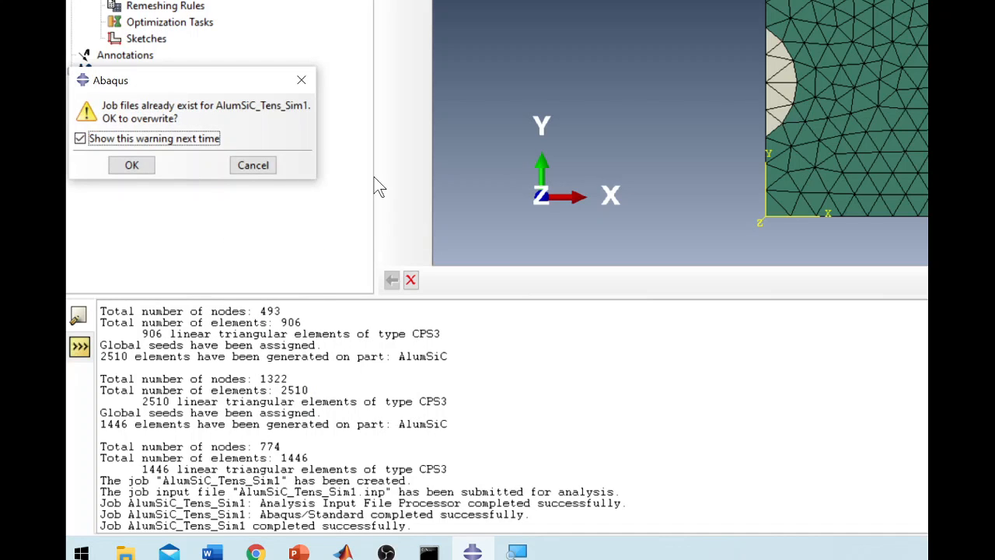
{"action": "left_click", "coordinate": [131, 165]}
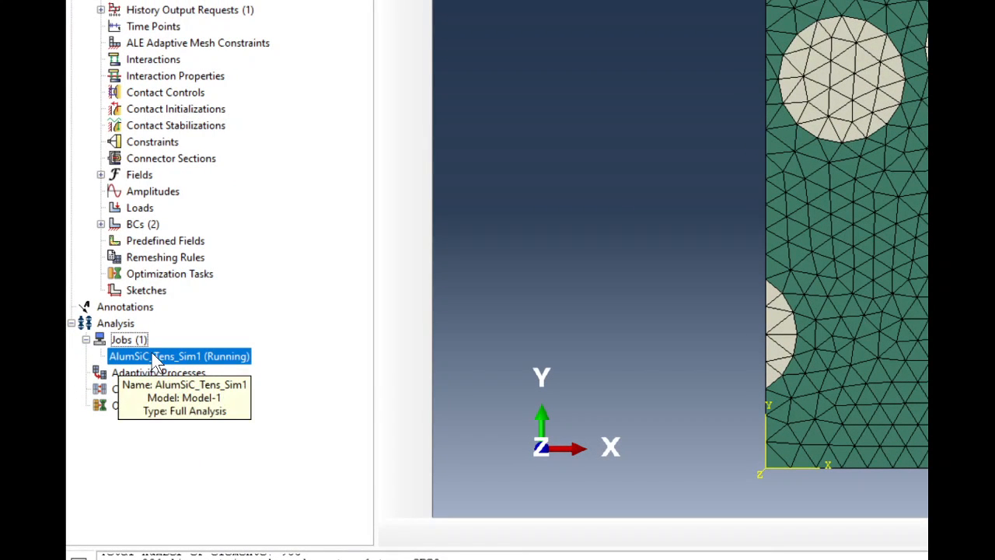
Check the progress of AlumSiC_Tens_Sim1 in its job monitor, then dismiss the monitor
{"action": "right_click", "coordinate": [152, 357]}
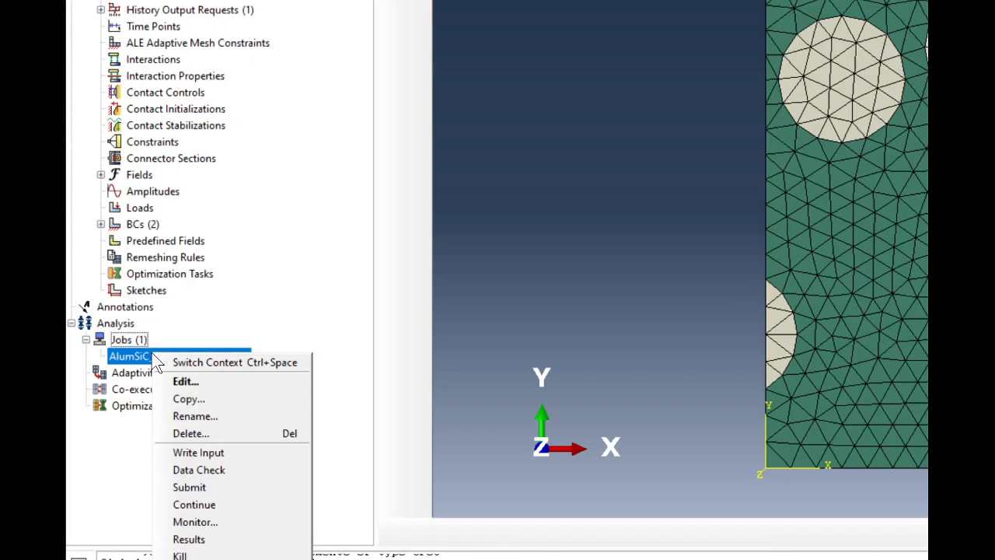
{"action": "left_click", "coordinate": [204, 522]}
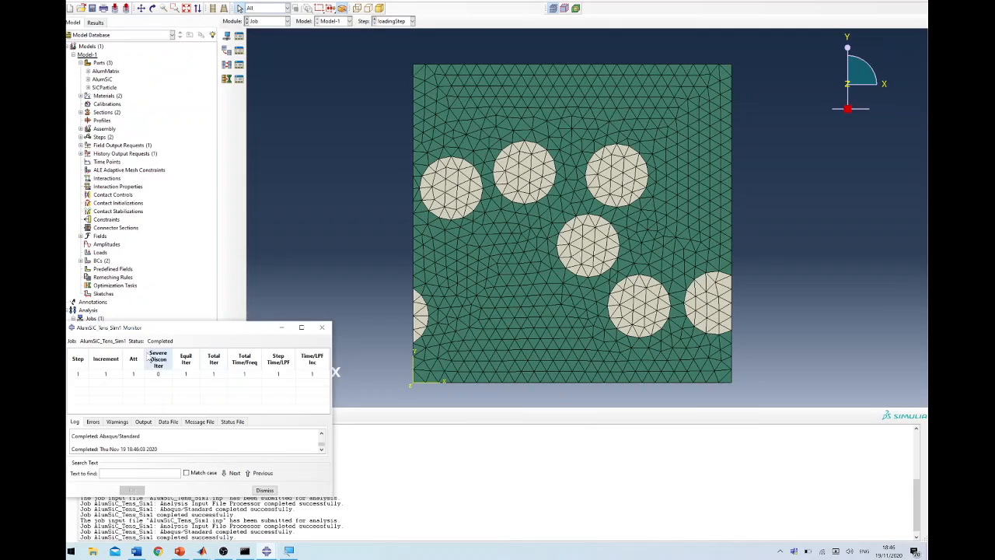
{"action": "left_click_drag", "start_coordinate": [156, 328], "coordinate": [438, 164]}
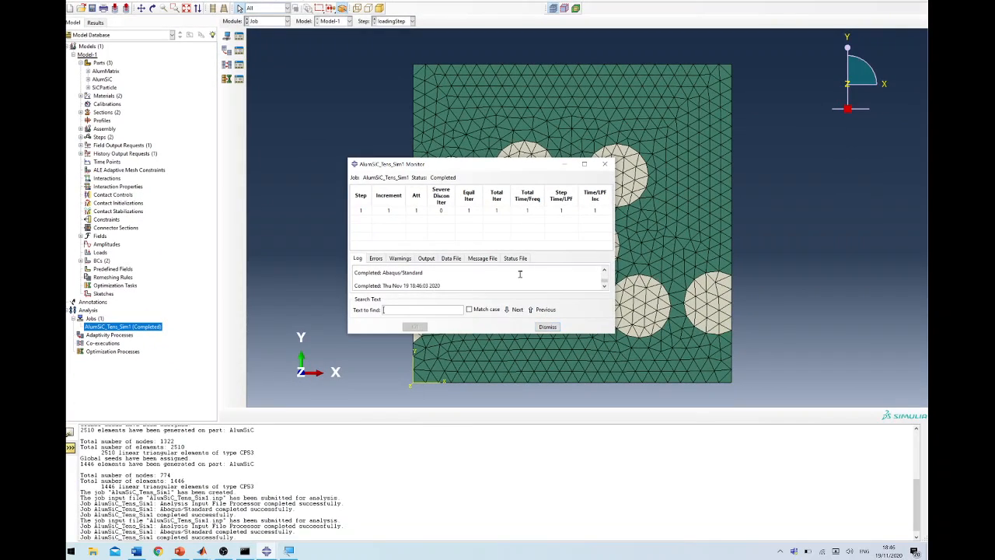
{"action": "left_click", "coordinate": [548, 326]}
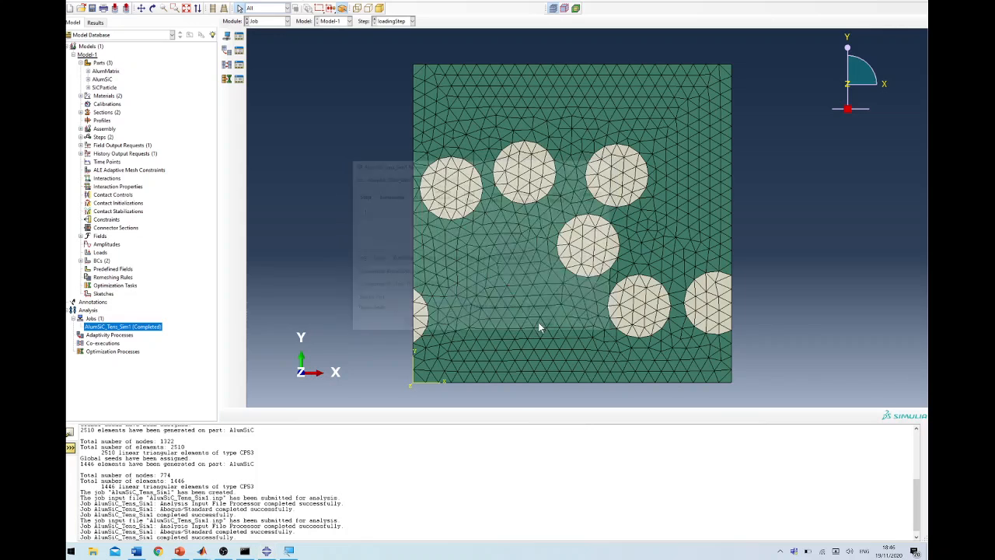
Open the results of AlumSiC_Tens_Sim1 and plot the Mises stress contours on the deformed shape
{"action": "right_click", "coordinate": [154, 327]}
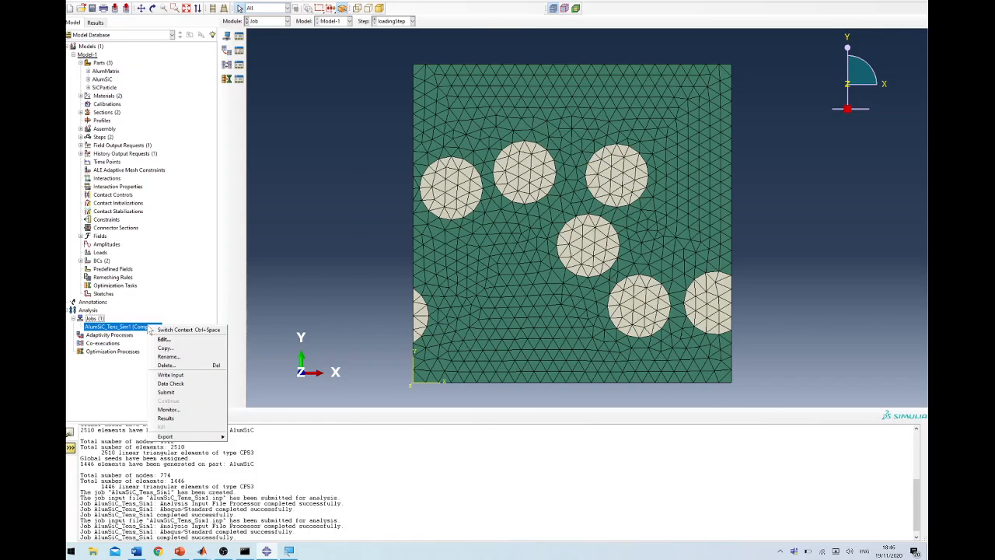
{"action": "left_click", "coordinate": [166, 417]}
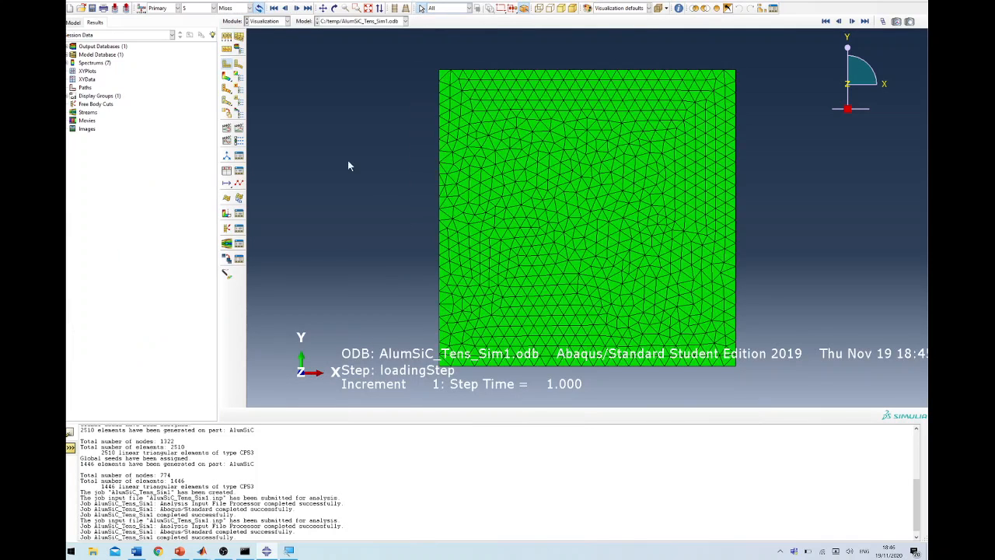
{"action": "left_click", "coordinate": [226, 78]}
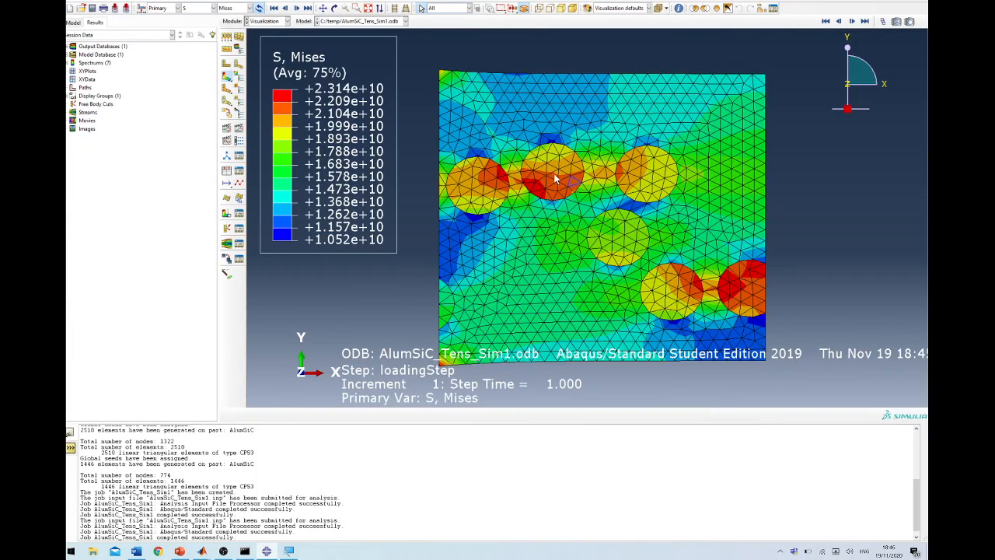
Preview the Mises stress contours as scale-factor and time-history animations, and check the first and last frames
{"action": "left_click", "coordinate": [238, 129]}
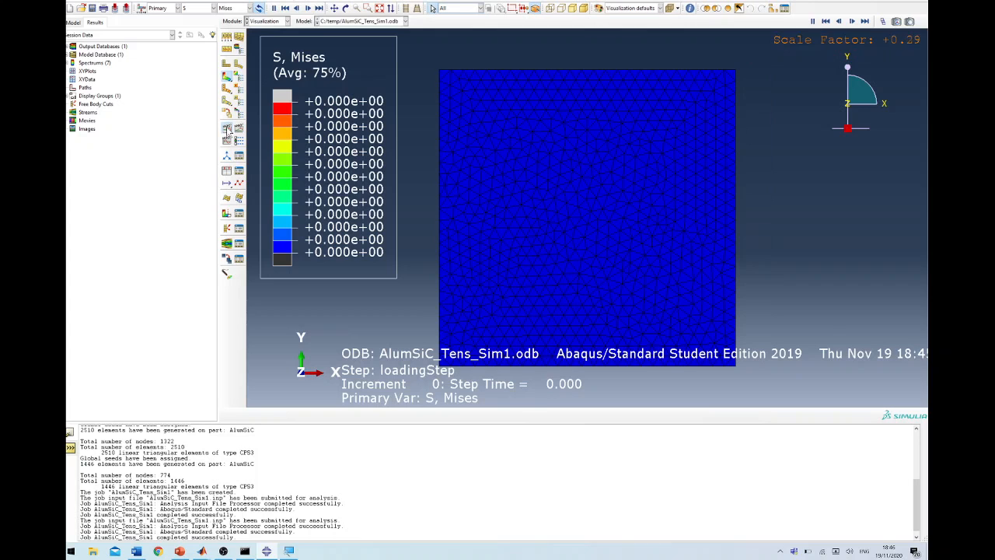
{"action": "left_click", "coordinate": [227, 130]}
{"action": "left_click", "coordinate": [238, 130]}
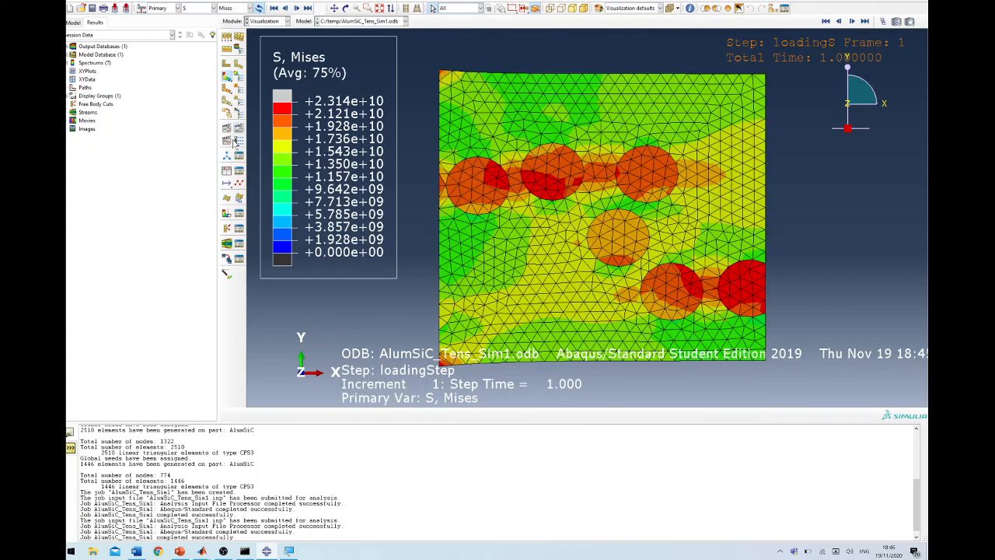
{"action": "left_click", "coordinate": [225, 139]}
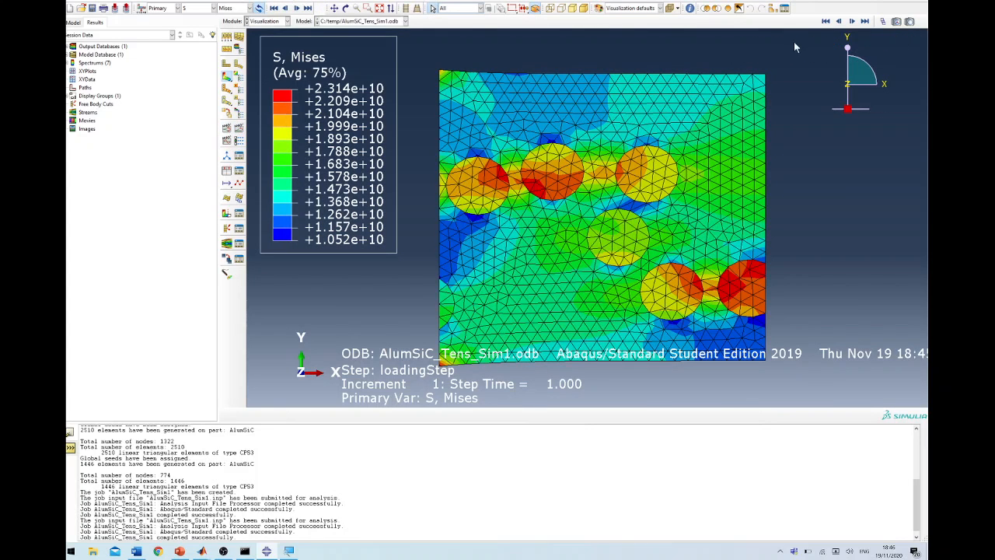
{"action": "left_click", "coordinate": [826, 21]}
{"action": "left_click", "coordinate": [865, 21]}
Animate the Mises stress contours by scale factor at a slower looping frame rate, stopping on the last frame
{"action": "left_click", "coordinate": [228, 130]}
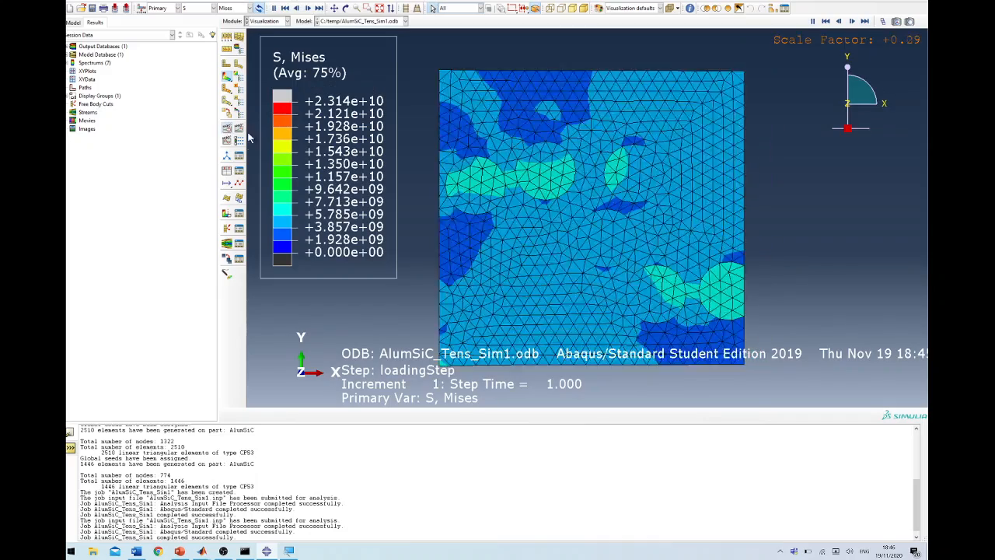
{"action": "left_click", "coordinate": [240, 144]}
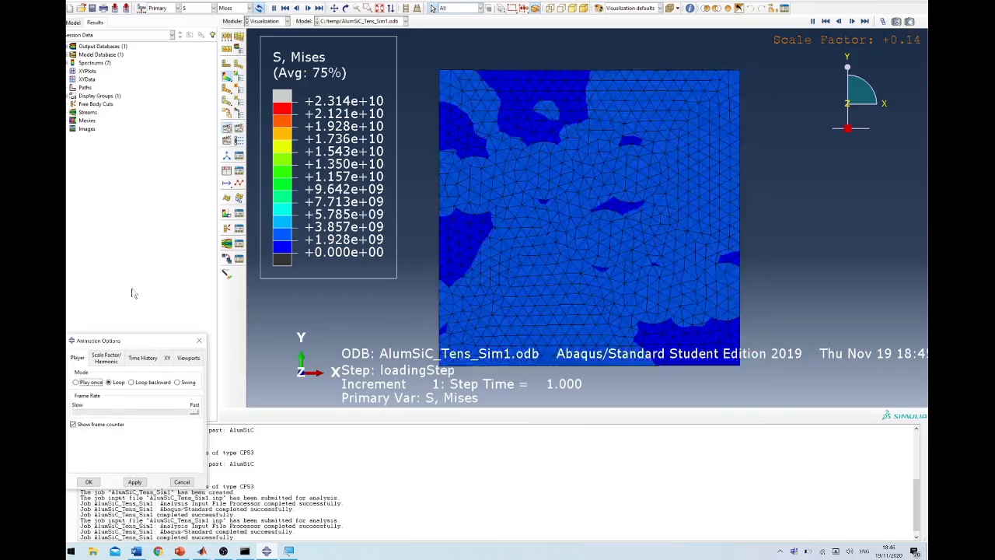
{"action": "left_click_drag", "start_coordinate": [194, 412], "coordinate": [117, 412]}
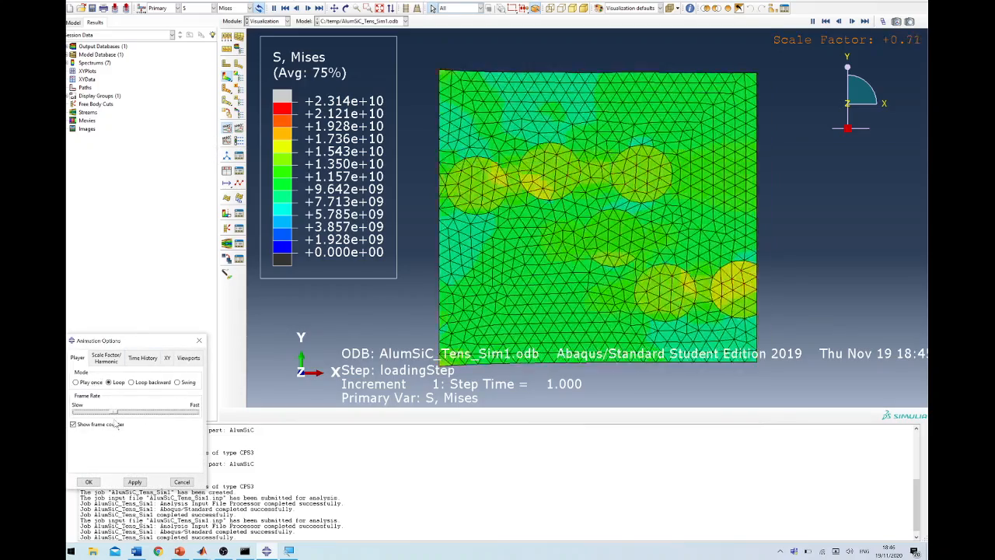
{"action": "left_click", "coordinate": [88, 482]}
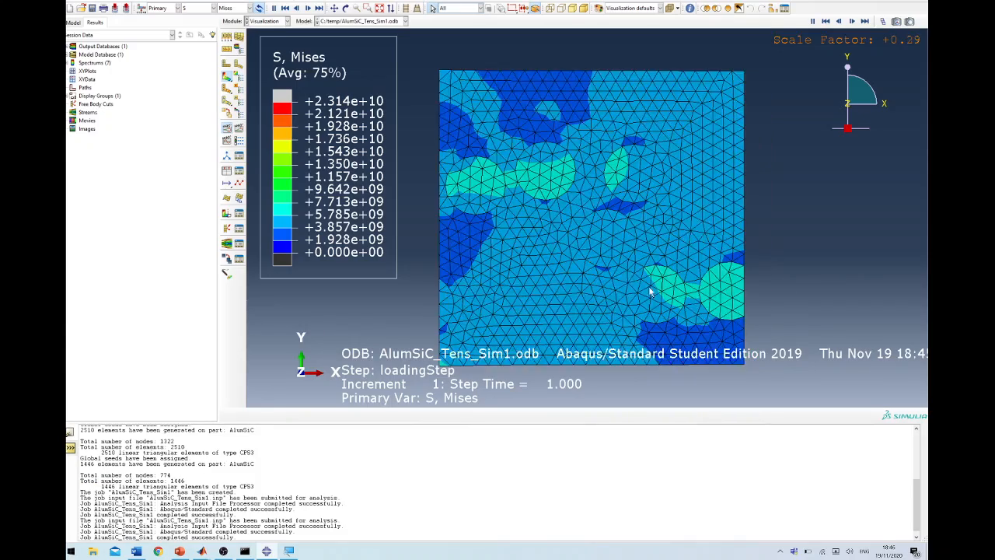
{"action": "left_click", "coordinate": [865, 22]}
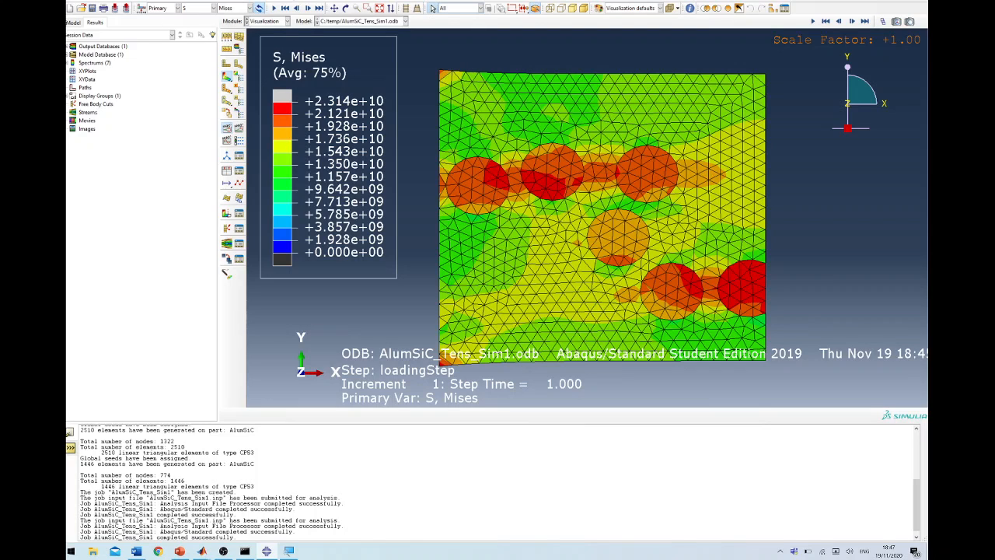
View the AlumMatrix part in the model, then return to the stress results in the Visualization module
{"action": "left_click", "coordinate": [73, 22]}
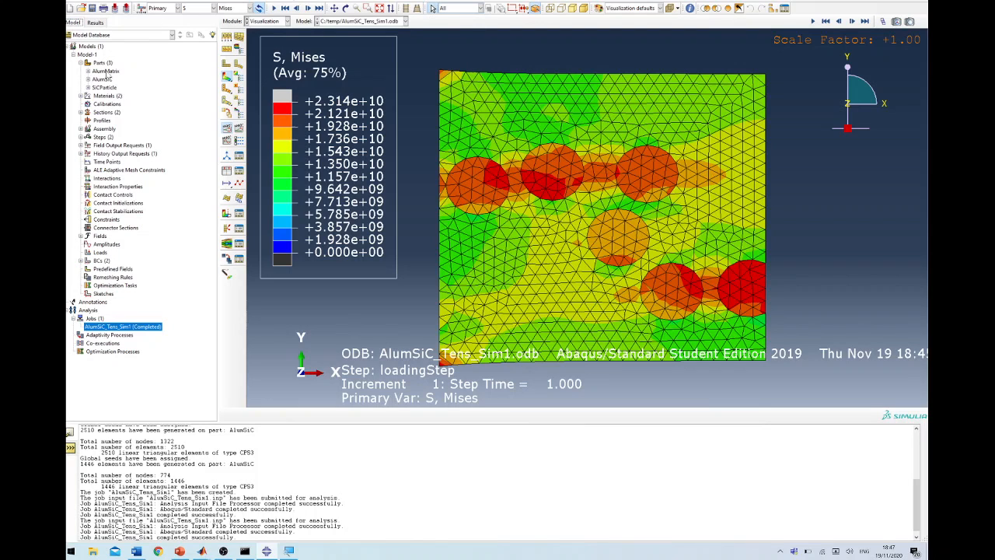
{"action": "double_click", "coordinate": [98, 72]}
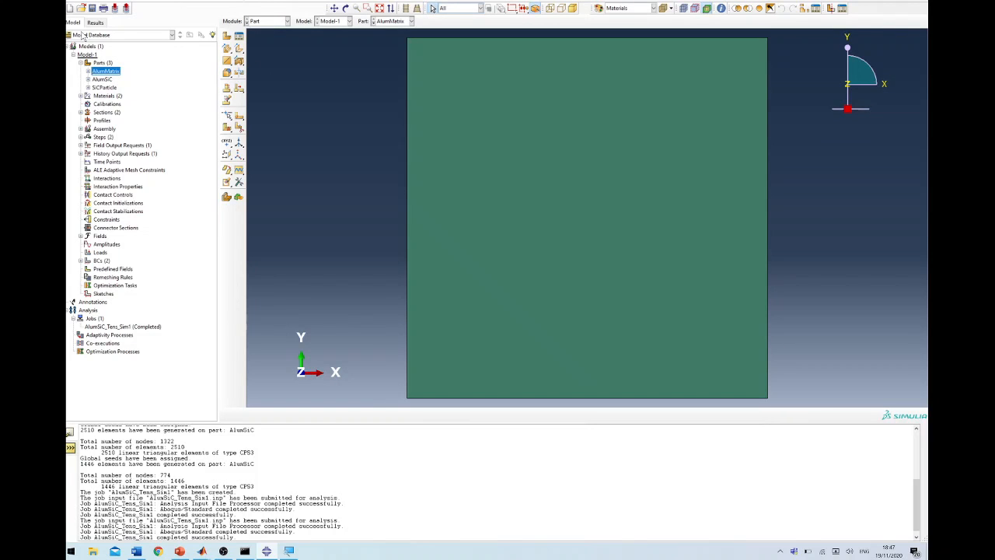
{"action": "left_click", "coordinate": [270, 24]}
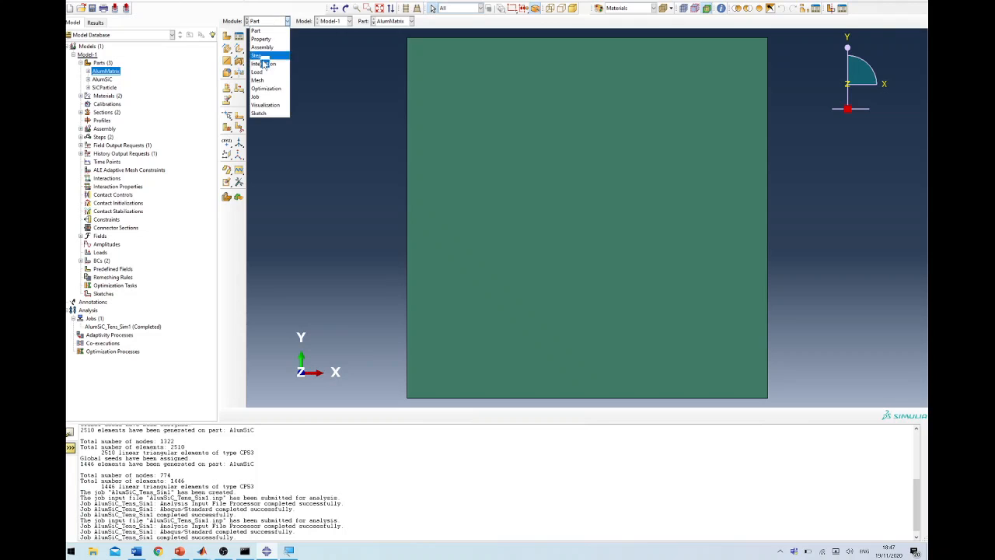
{"action": "left_click", "coordinate": [268, 106]}
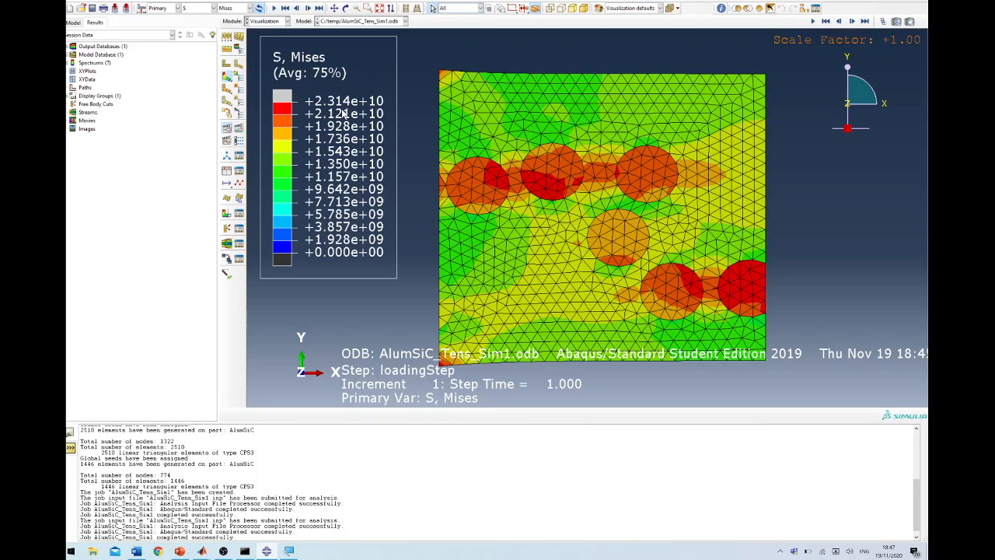
Open the AlumAlloy material from the model's materials and add a Plastic behavior with isotropic hardening
{"action": "left_click", "coordinate": [74, 25]}
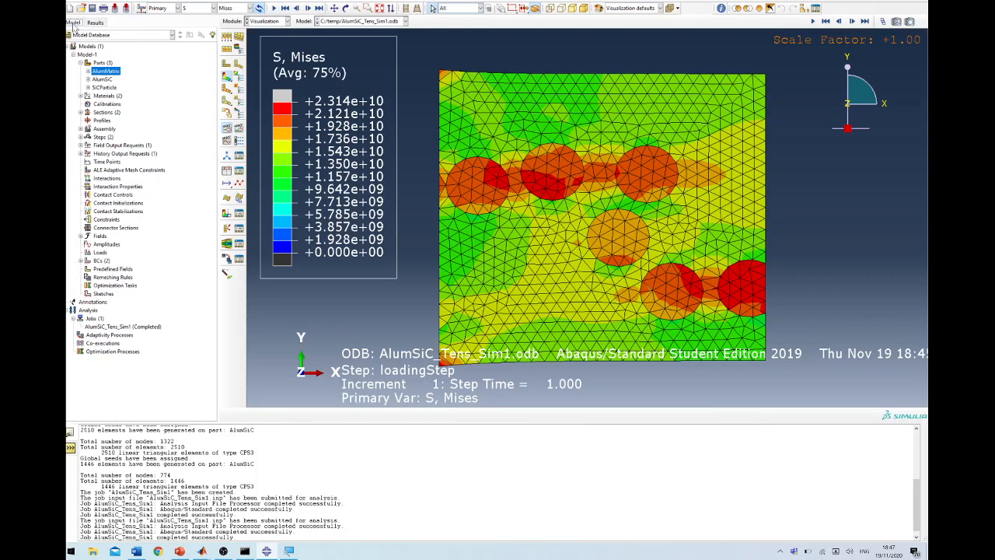
{"action": "double_click", "coordinate": [105, 72]}
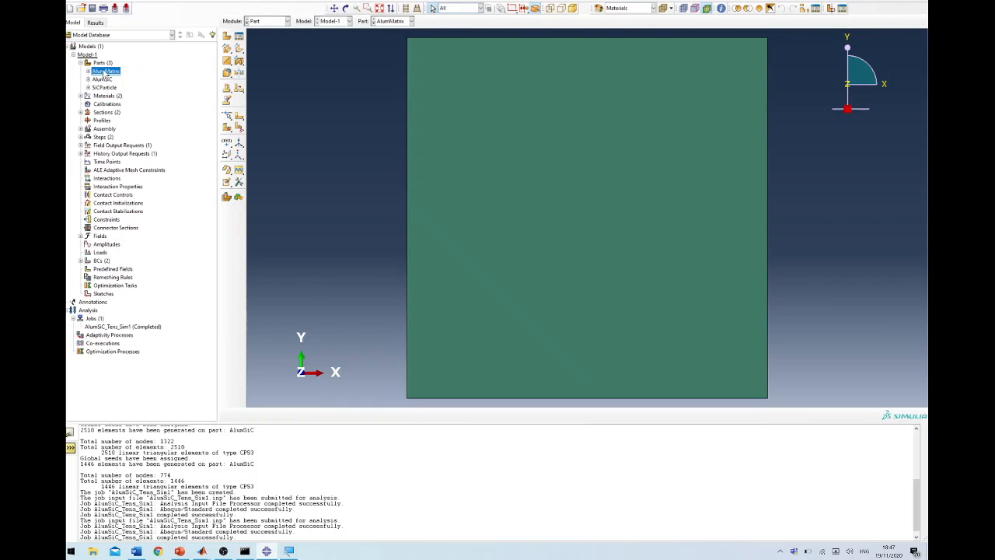
{"action": "left_click", "coordinate": [88, 70]}
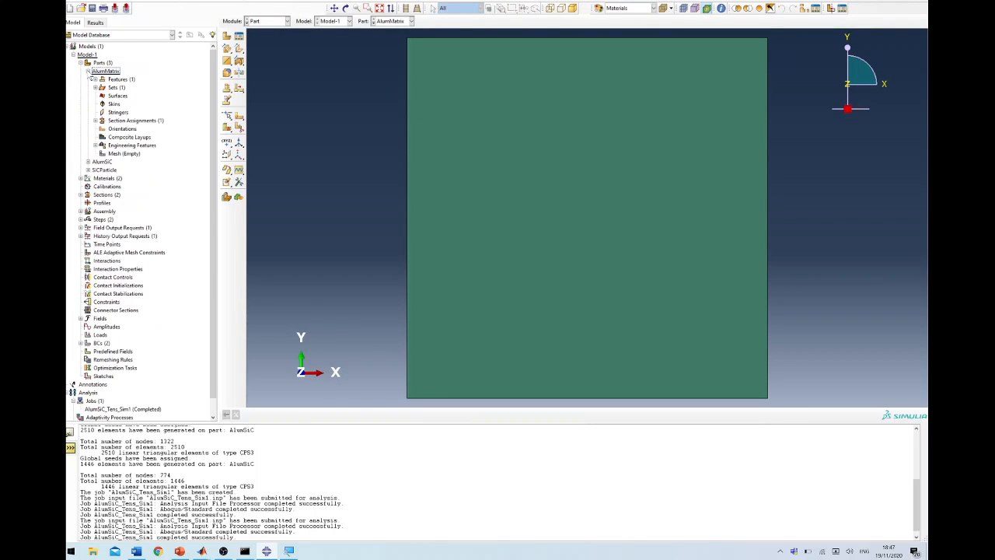
{"action": "left_click", "coordinate": [88, 71]}
{"action": "left_click", "coordinate": [80, 96]}
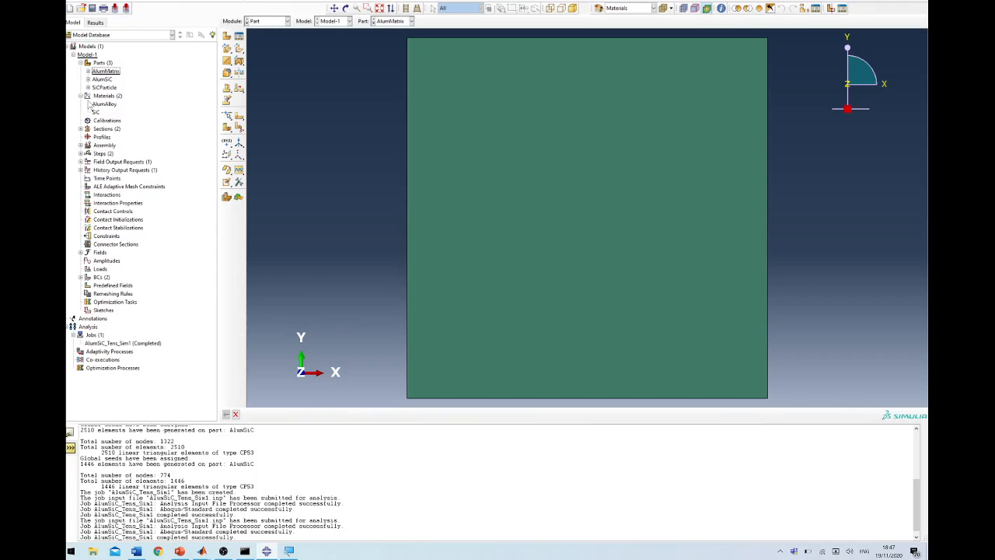
{"action": "double_click", "coordinate": [98, 104]}
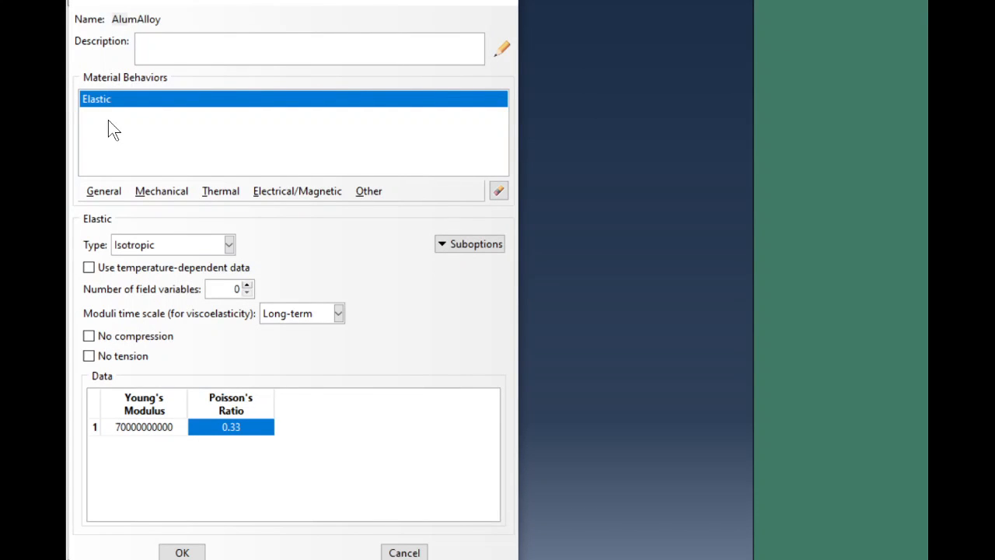
{"action": "left_click", "coordinate": [161, 192]}
{"action": "mouse_move", "coordinate": [228, 230]}
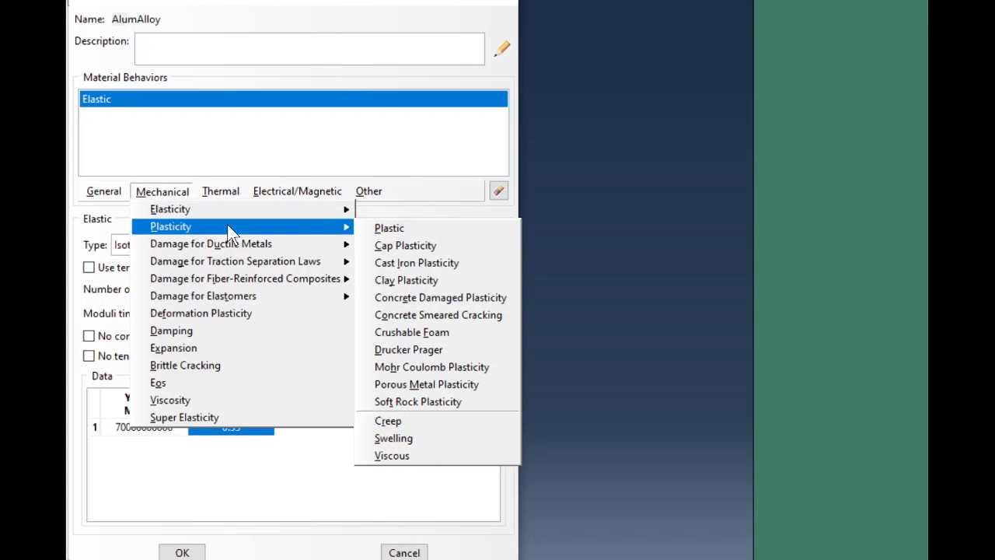
{"action": "left_click", "coordinate": [369, 229]}
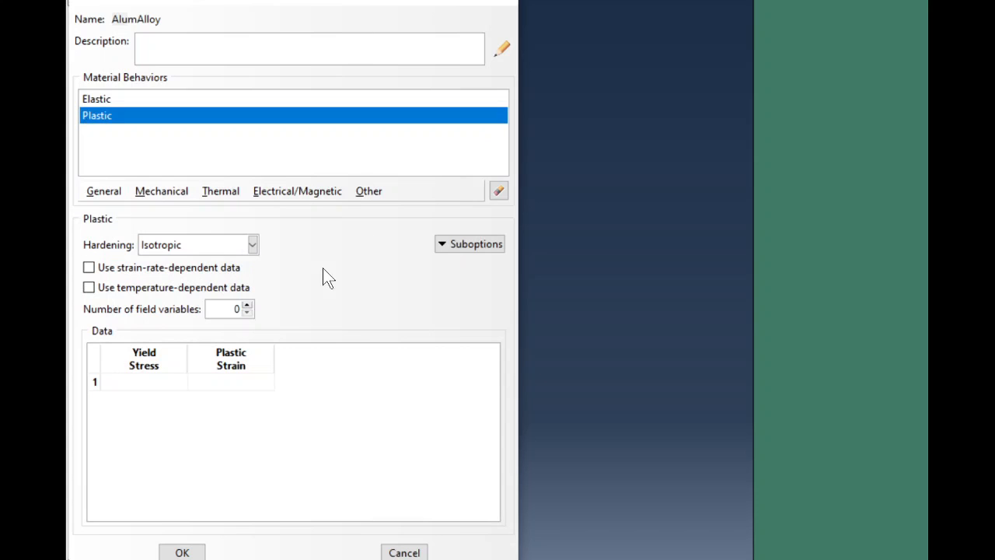
Define AlumAlloy's plastic data with a yield stress of 400e6 at plastic strain 0, and save the material
{"action": "left_click", "coordinate": [165, 381]}
{"action": "type", "text": "400e6"}
{"action": "key", "text": "Tab"}
{"action": "type", "text": "0"}
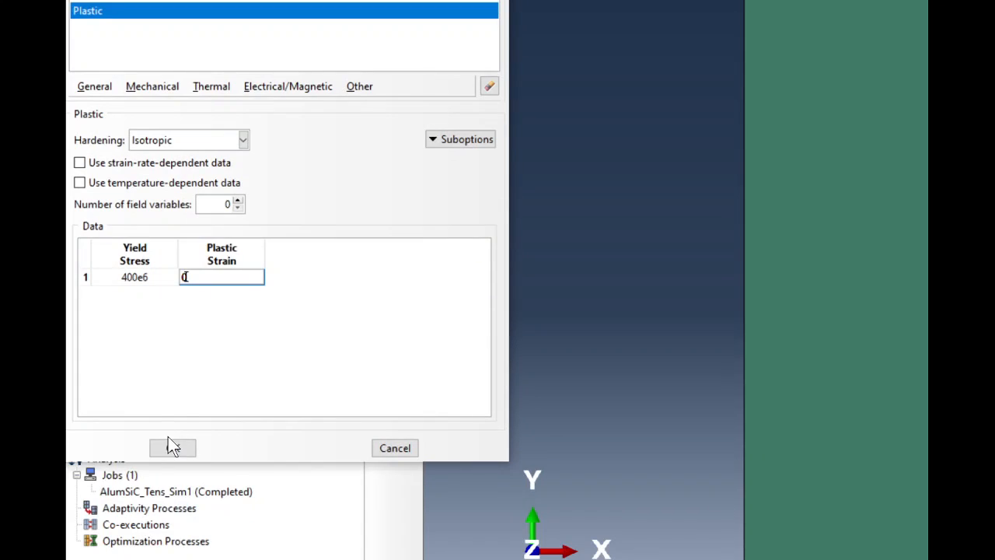
{"action": "left_click", "coordinate": [173, 448]}
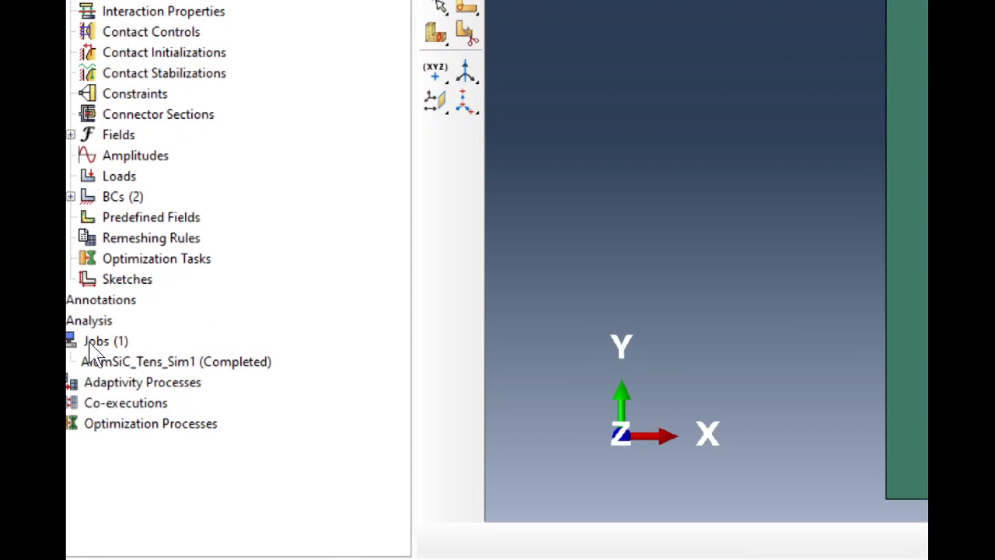
Create a full-analysis job named AlumSiC_Tens_Sim2 from Model-1, keeping the default background run settings
{"action": "left_click", "coordinate": [90, 336]}
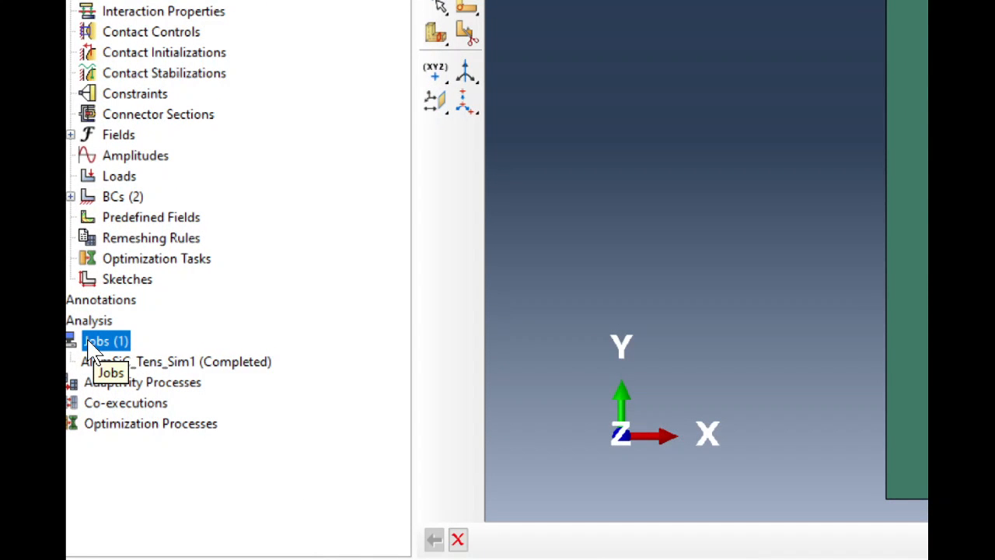
{"action": "left_click", "coordinate": [88, 340]}
{"action": "double_click", "coordinate": [91, 344]}
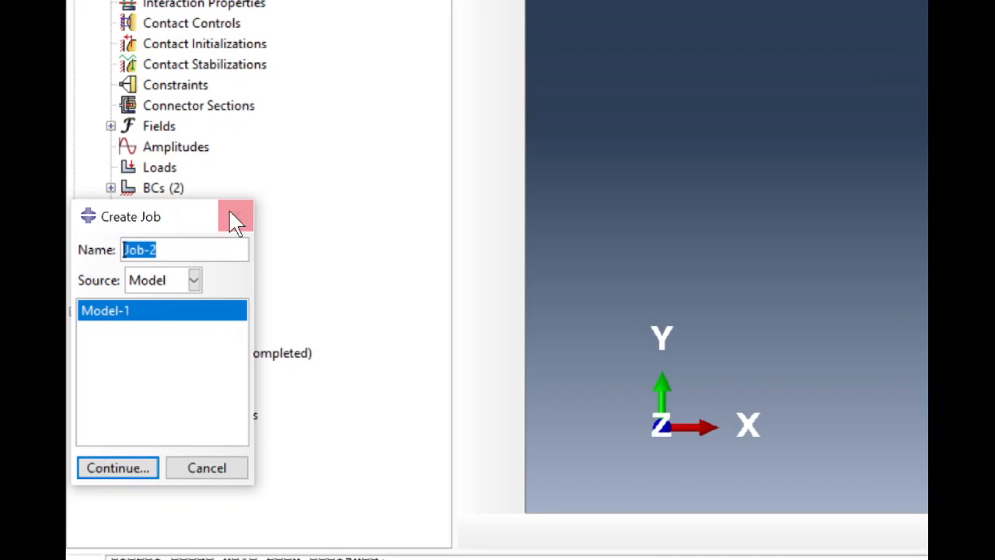
{"action": "left_click_drag", "start_coordinate": [195, 223], "coordinate": [531, 247]}
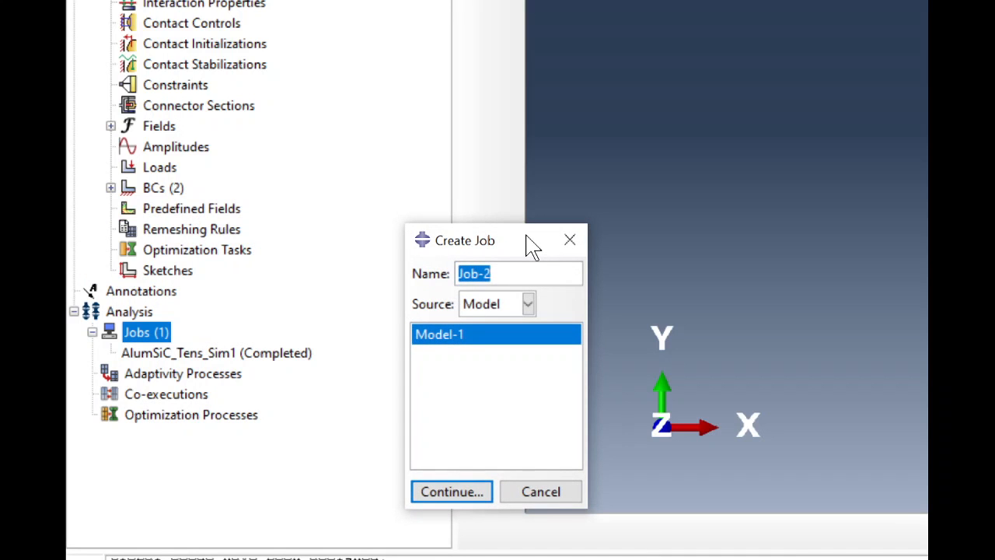
{"action": "type", "text": "AlumSiC"}
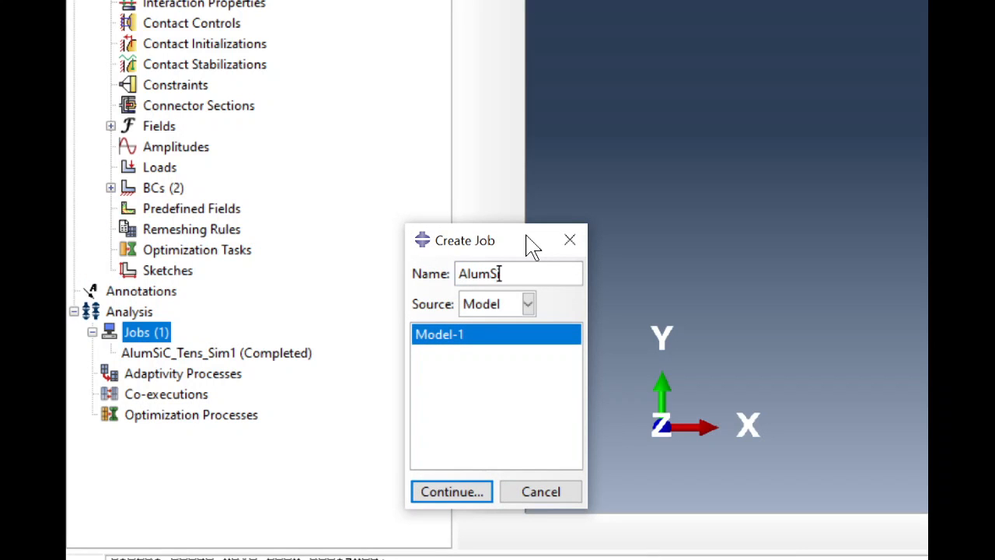
{"action": "type", "text": "_Tens_Sim2"}
{"action": "key", "text": "Return"}
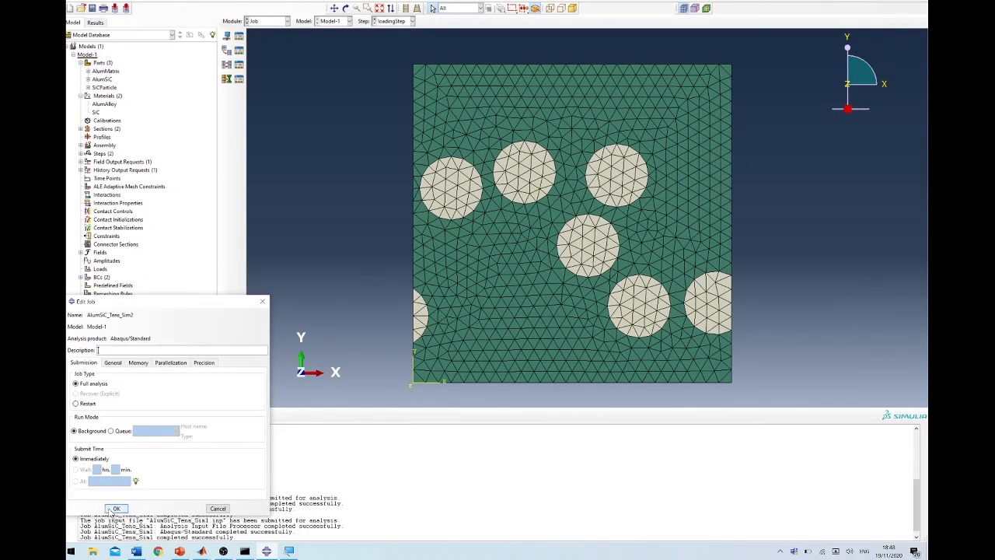
{"action": "left_click", "coordinate": [115, 508]}
Submit the AlumSiC_Tens_Sim2 job and monitor its increments until the analysis completes, closing the monitor at the end
{"action": "right_click", "coordinate": [129, 356]}
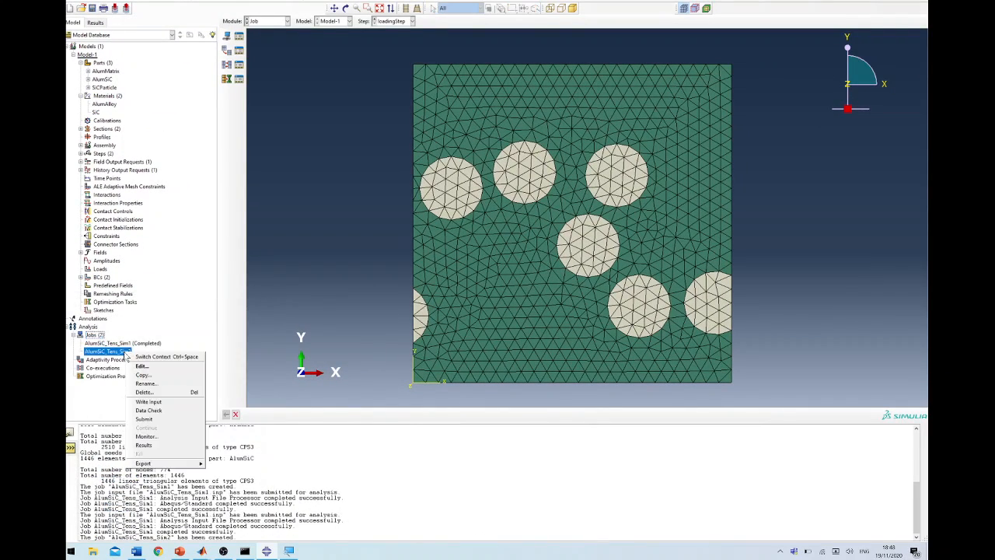
{"action": "left_click", "coordinate": [146, 419]}
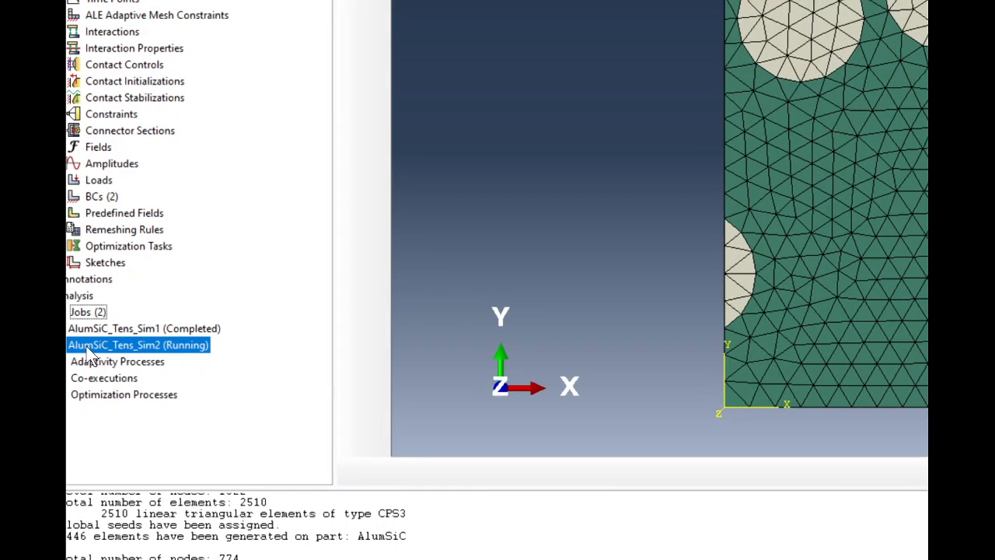
{"action": "right_click", "coordinate": [90, 352]}
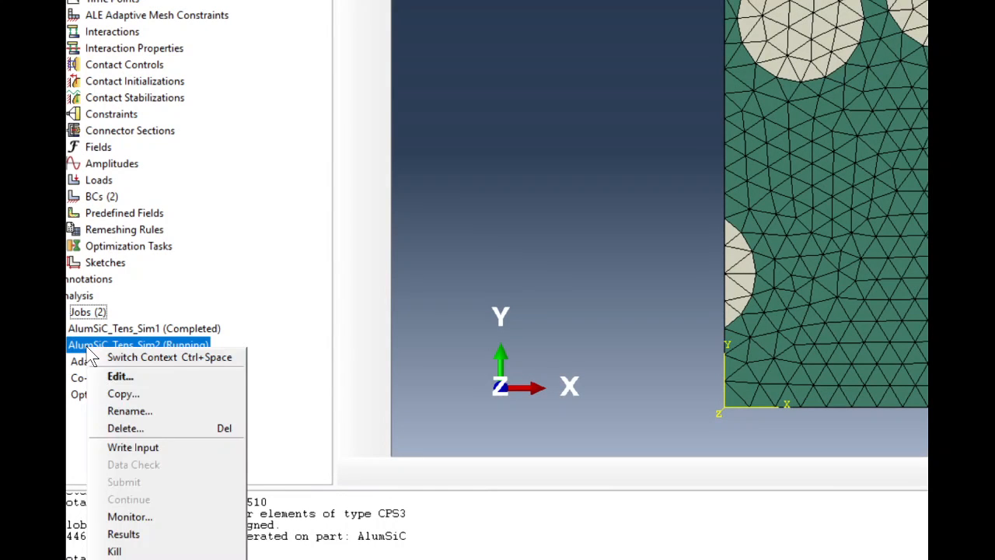
{"action": "left_click", "coordinate": [153, 521]}
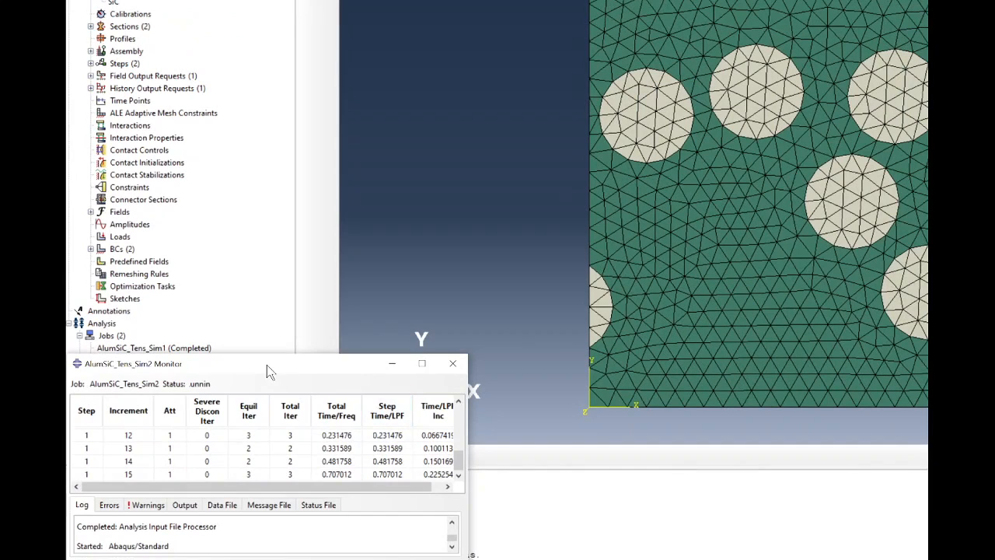
{"action": "left_click_drag", "start_coordinate": [266, 365], "coordinate": [433, 230]}
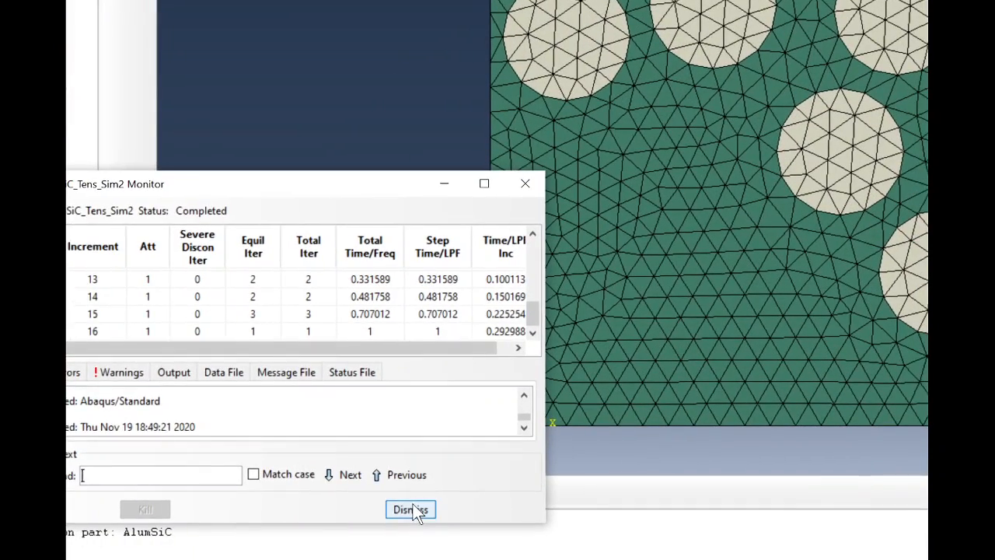
{"action": "left_click", "coordinate": [412, 509]}
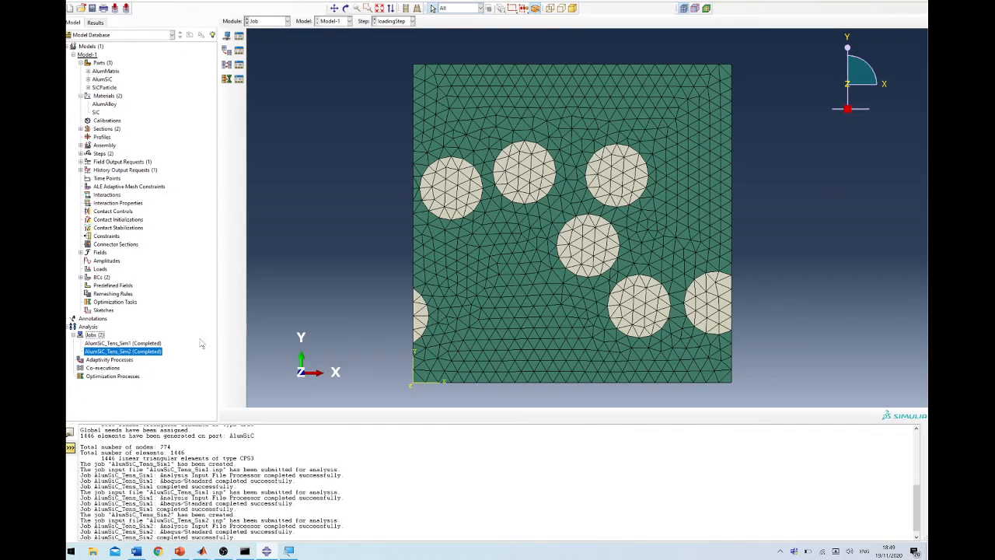
Open the results of AlumSiC_Tens_Sim2 and plot the Mises stress contours on the deformed shape
{"action": "right_click", "coordinate": [159, 353]}
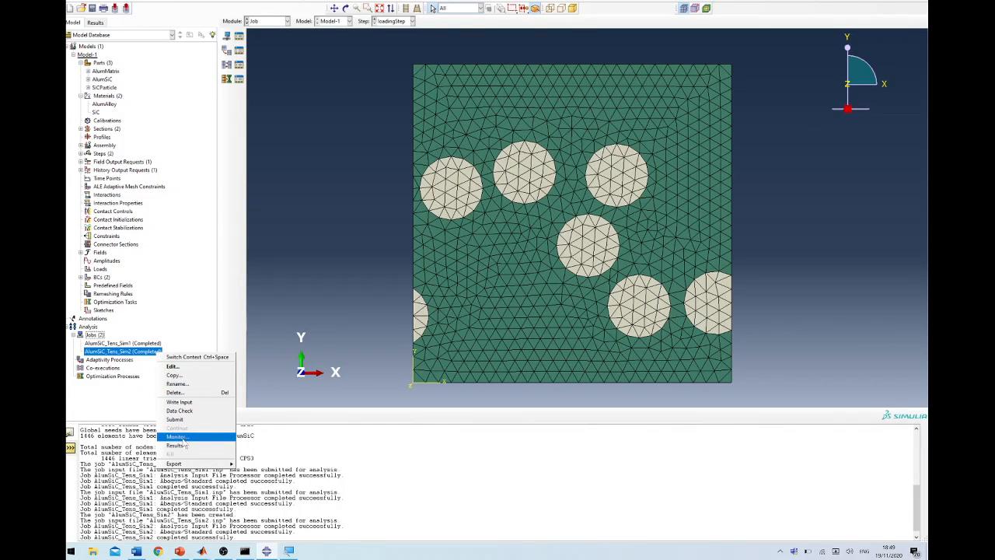
{"action": "left_click", "coordinate": [184, 444]}
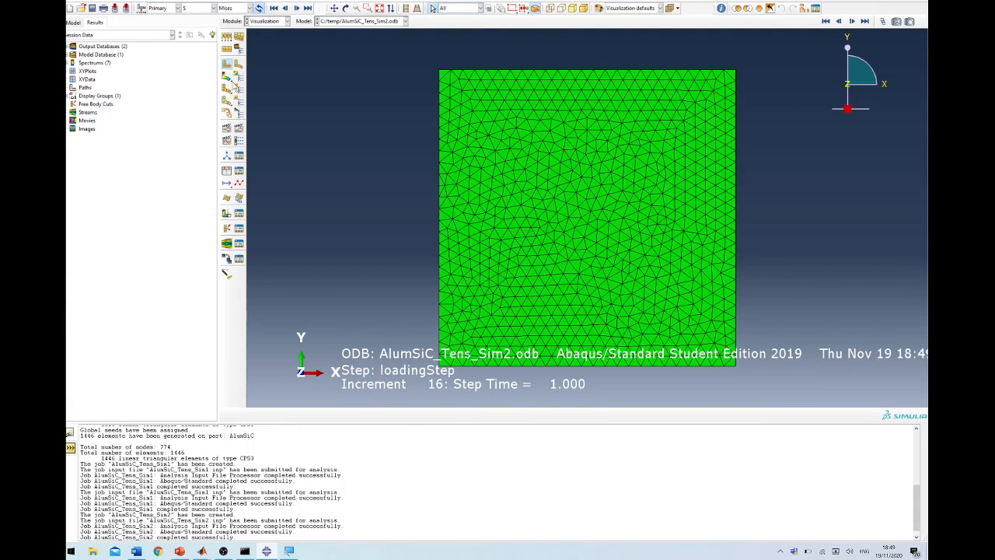
{"action": "left_click", "coordinate": [227, 76]}
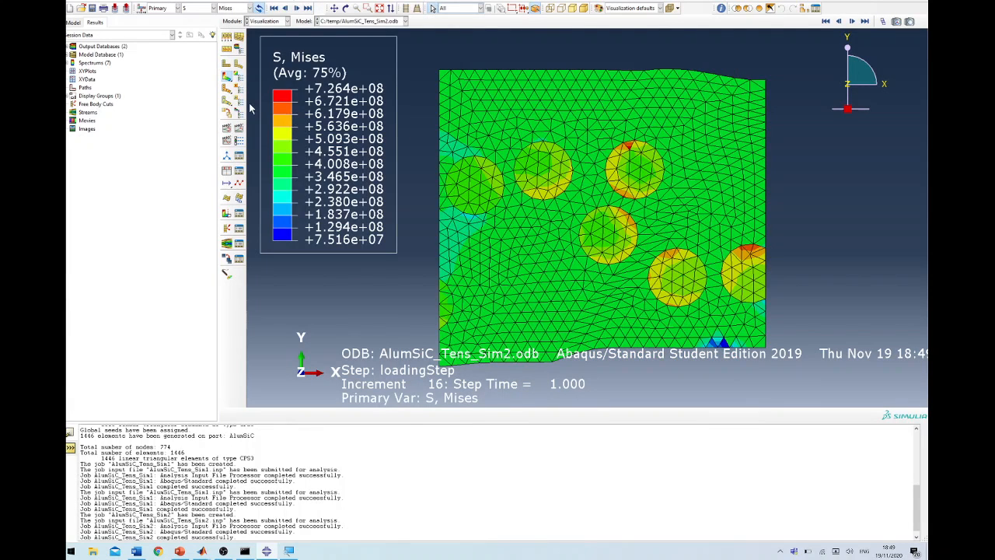
Animate the AlumSiC_Tens_Sim2 Mises contours by time history and by scale factor, stopping on the last frame
{"action": "left_click", "coordinate": [238, 130]}
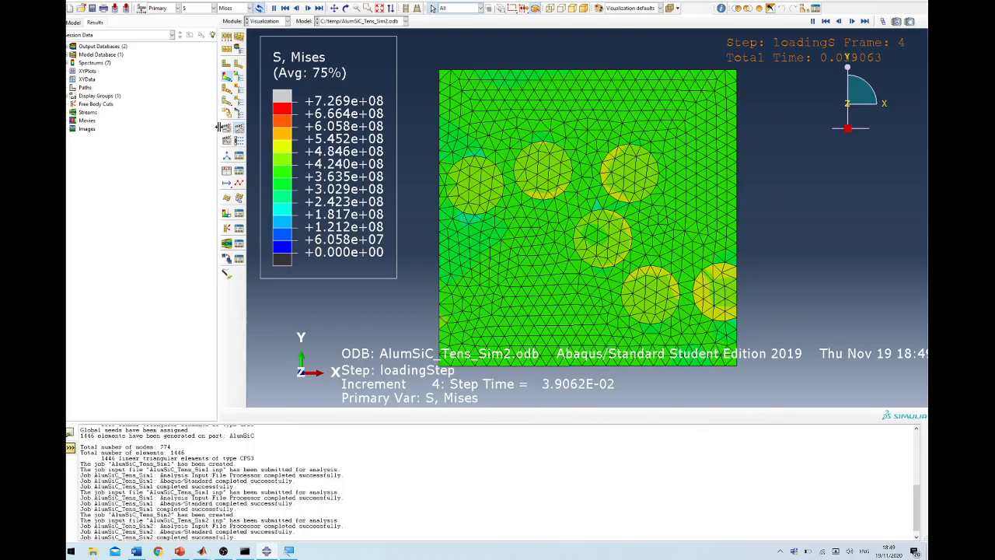
{"action": "left_click", "coordinate": [226, 137]}
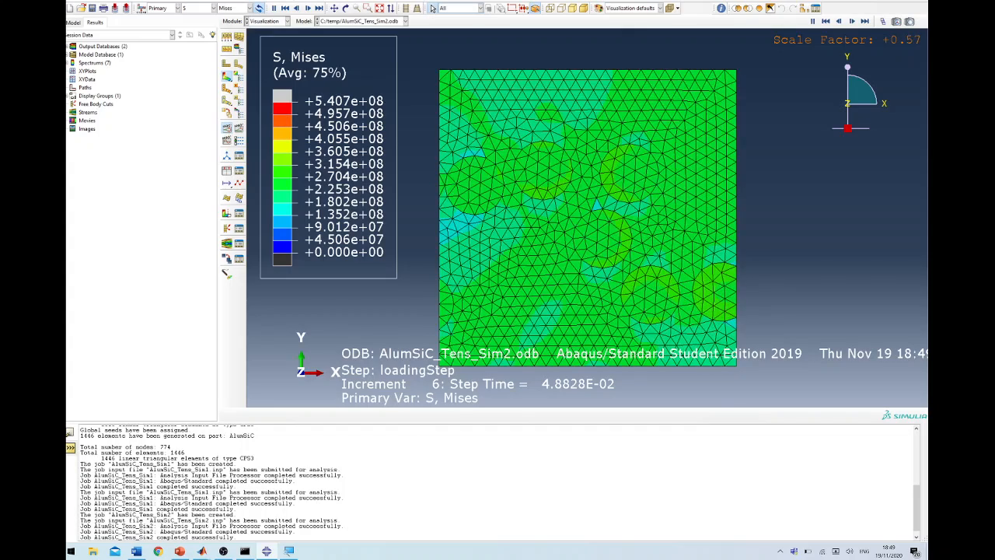
{"action": "left_click", "coordinate": [863, 22]}
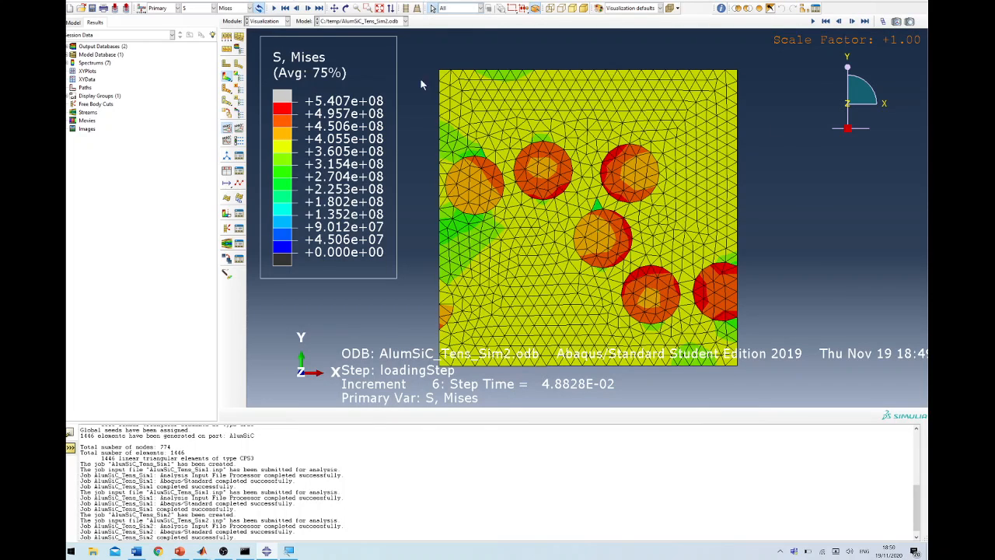
Switch the contour variable to plastic strain PE and animate it by time history, stopping on the last frame
{"action": "left_click", "coordinate": [201, 9]}
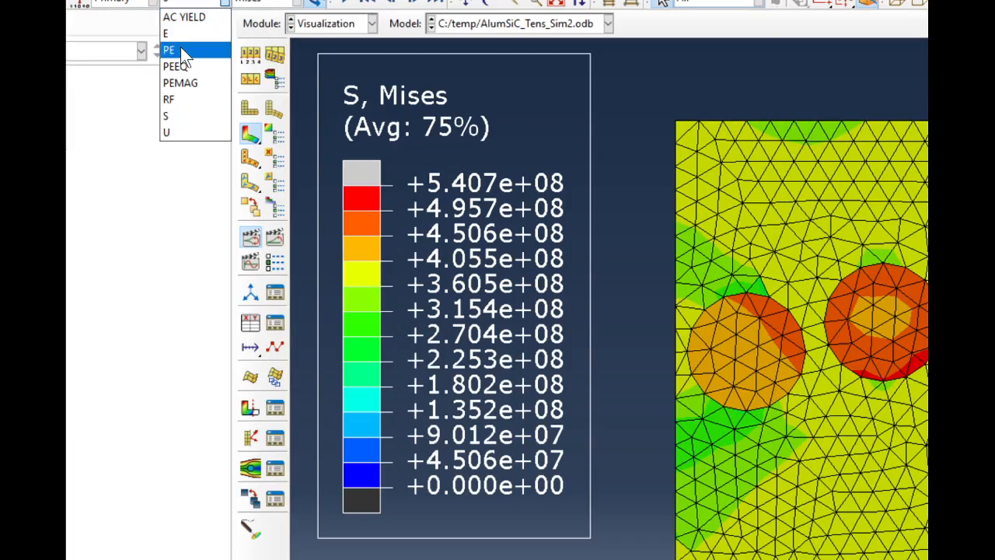
{"action": "left_click", "coordinate": [173, 50]}
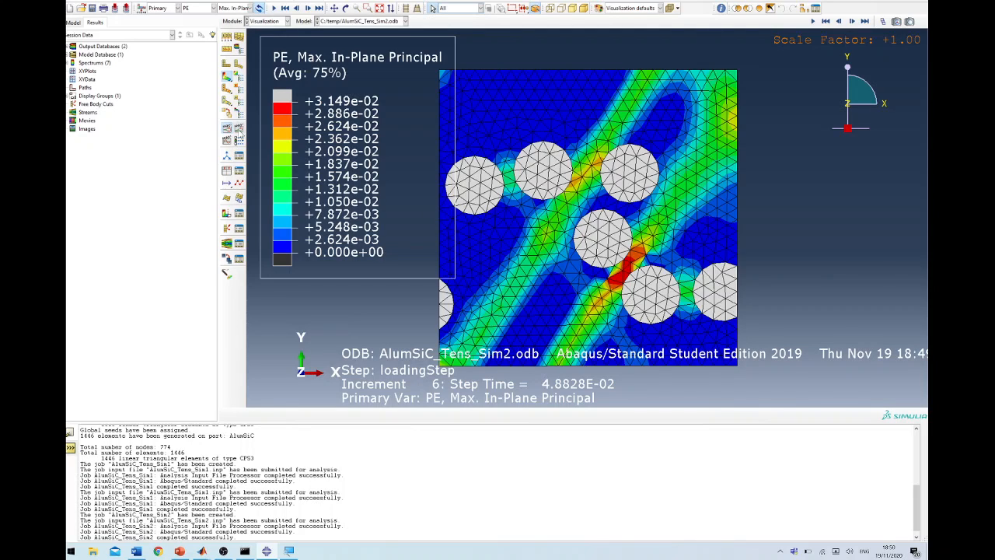
{"action": "left_click", "coordinate": [232, 137]}
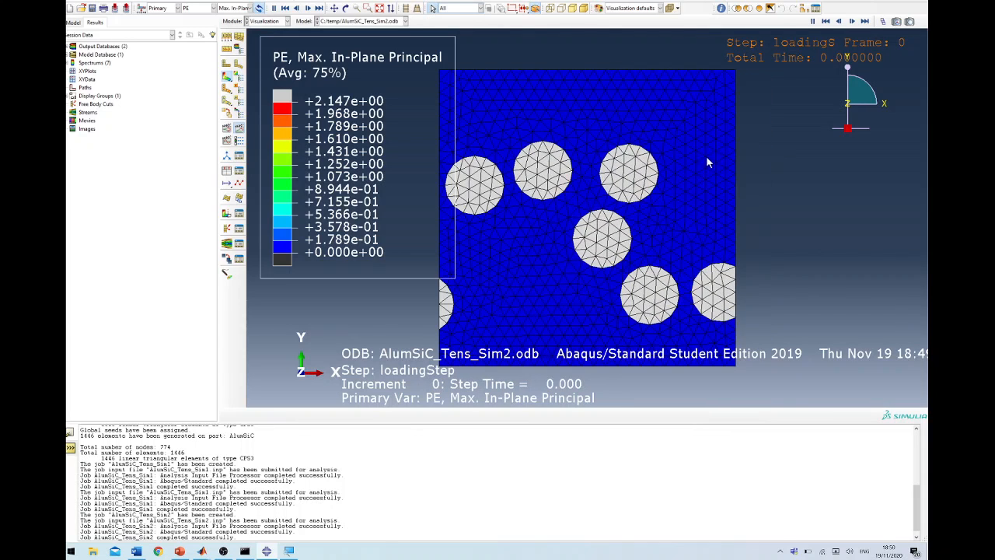
{"action": "left_click", "coordinate": [864, 22]}
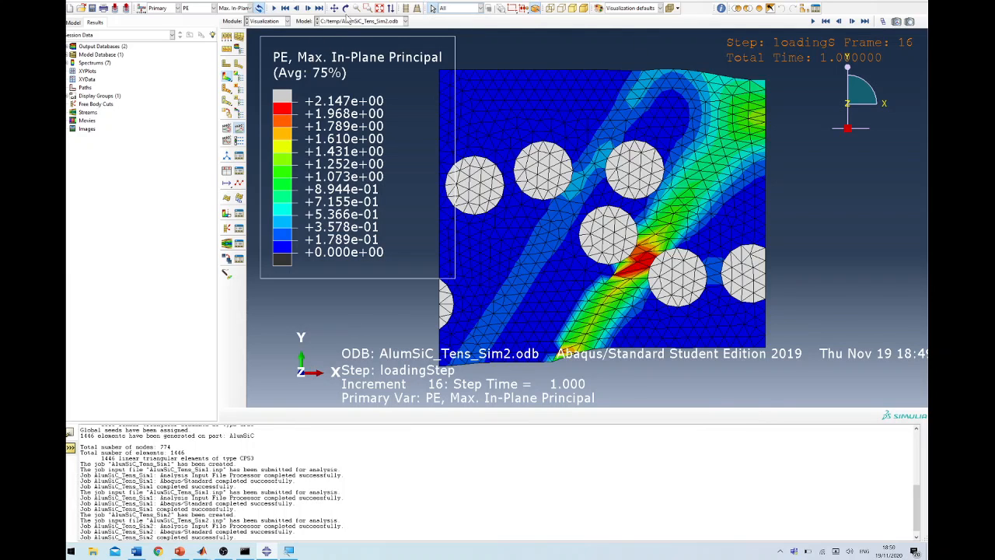
Compare the deformed Mises stress contours of the AlumSiC_Tens_Sim1 output database with those of AlumSiC_Tens_Sim2
{"action": "left_click", "coordinate": [347, 21]}
{"action": "left_click", "coordinate": [347, 31]}
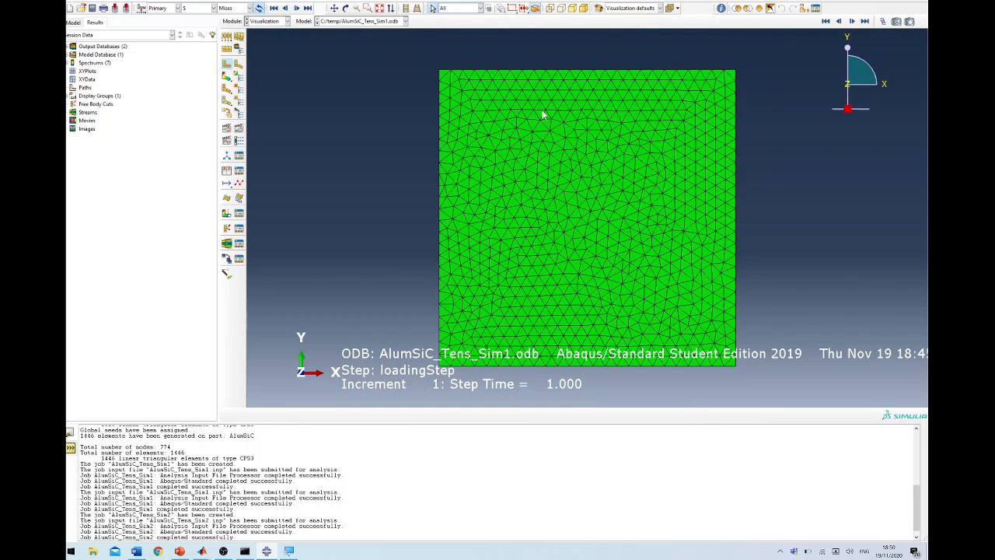
{"action": "left_click", "coordinate": [227, 77]}
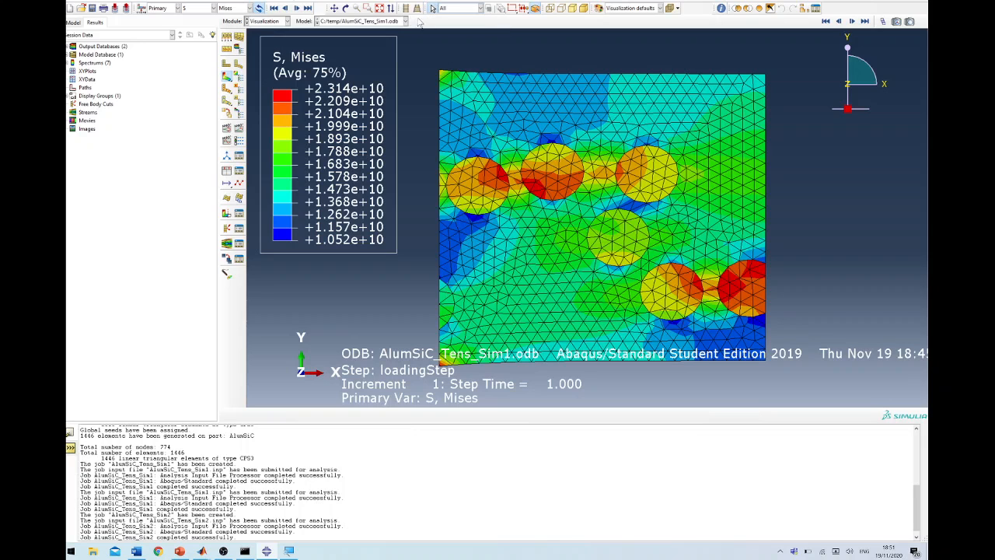
{"action": "left_click", "coordinate": [354, 21]}
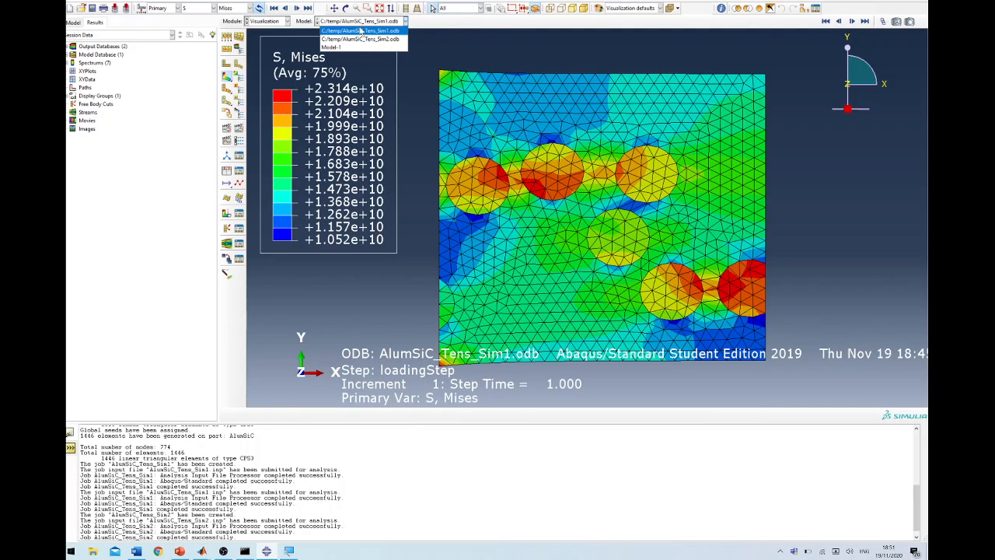
{"action": "left_click", "coordinate": [359, 37]}
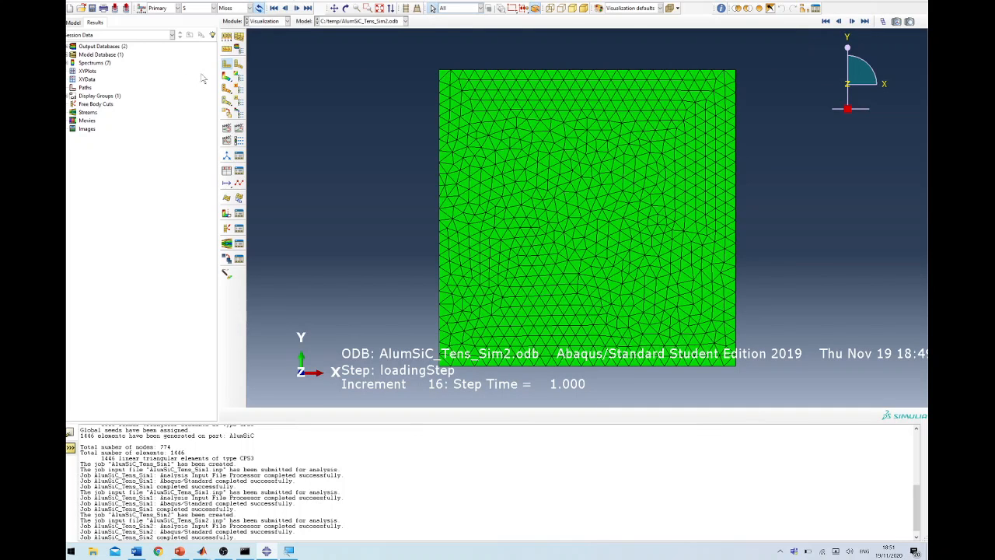
{"action": "left_click", "coordinate": [227, 76]}
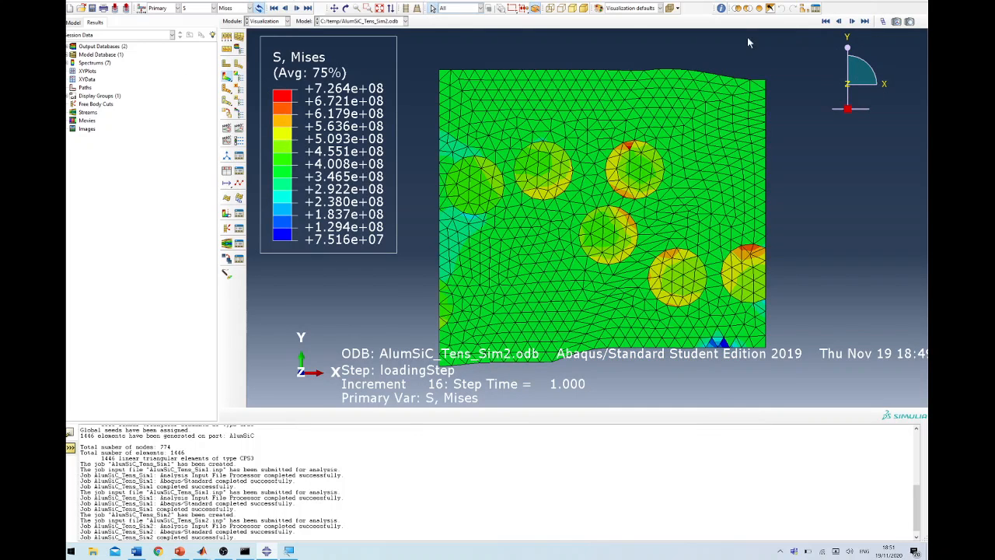
Switch the AlumSiC_Tens_Sim2 contour variable from Mises stress to plastic strain PE
{"action": "left_click", "coordinate": [232, 9]}
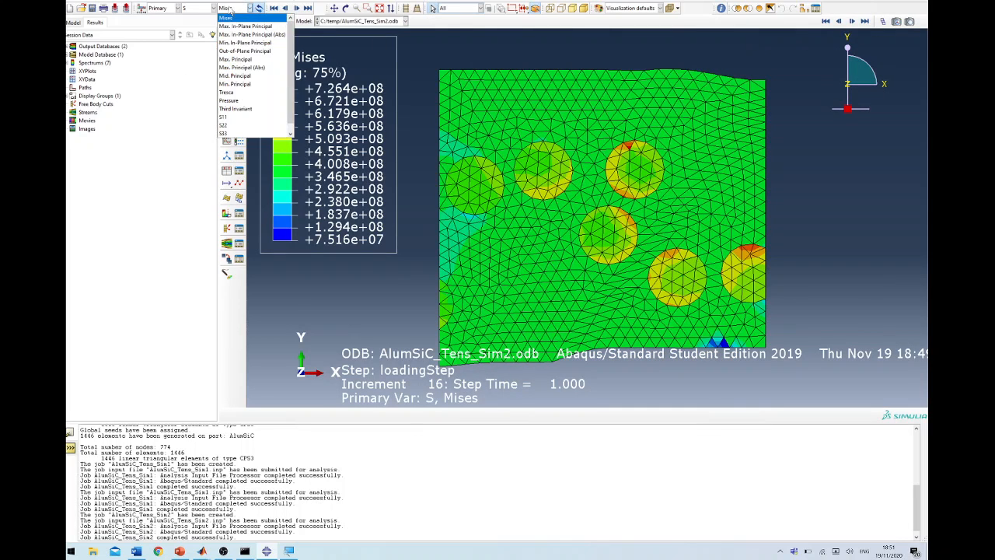
{"action": "left_click", "coordinate": [208, 8]}
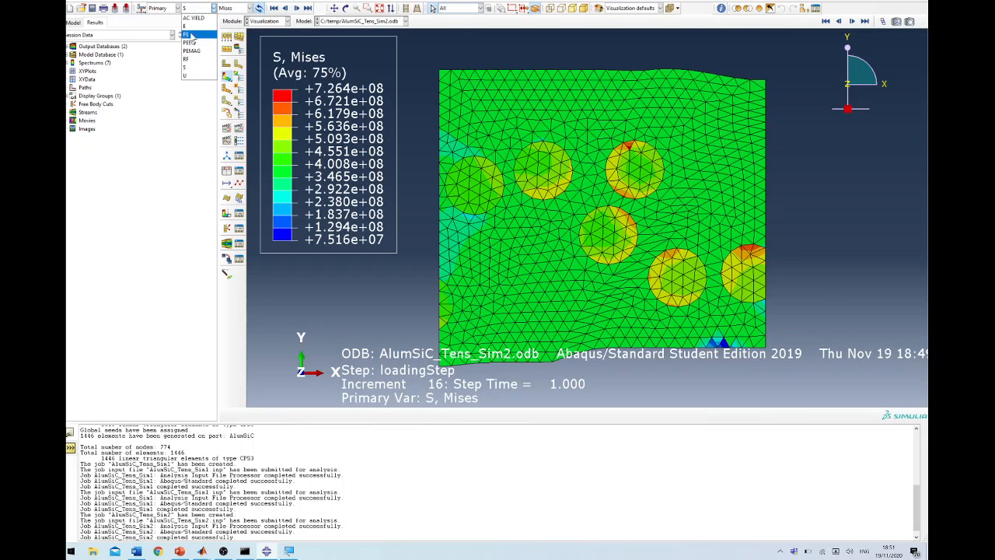
{"action": "left_click", "coordinate": [189, 35]}
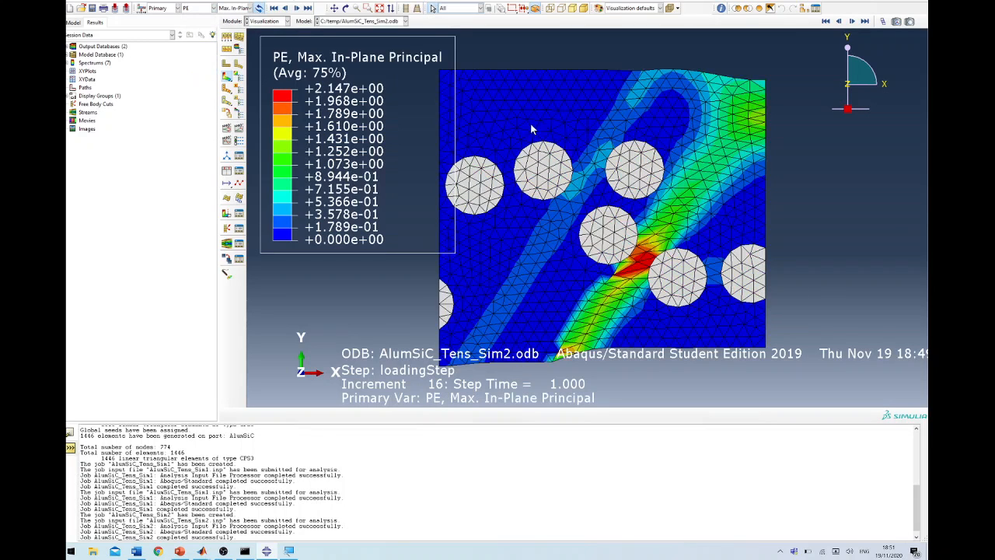
Plot the AC YIELD contours of AlumSiC_Tens_Sim2 and animate them by scale factor
{"action": "left_click", "coordinate": [206, 8]}
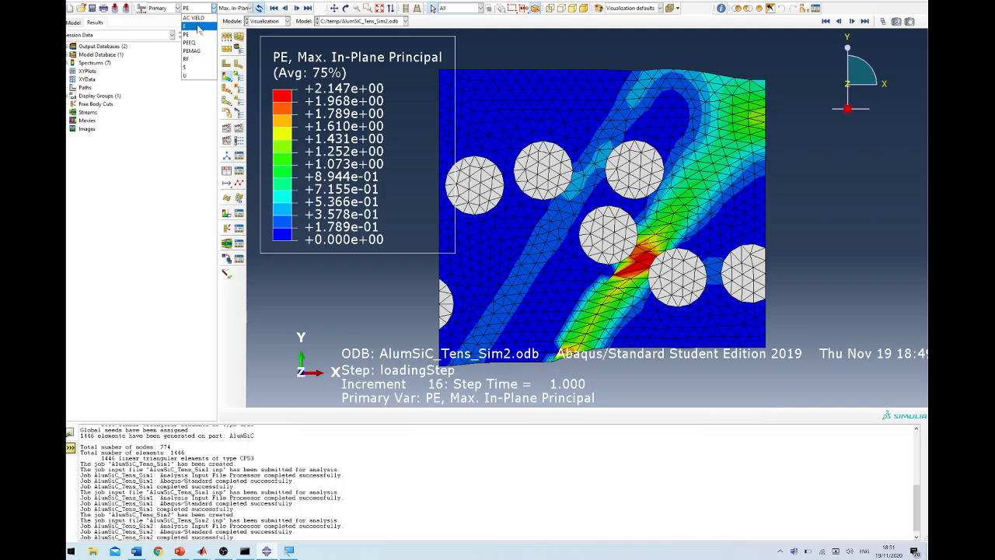
{"action": "left_click", "coordinate": [195, 18]}
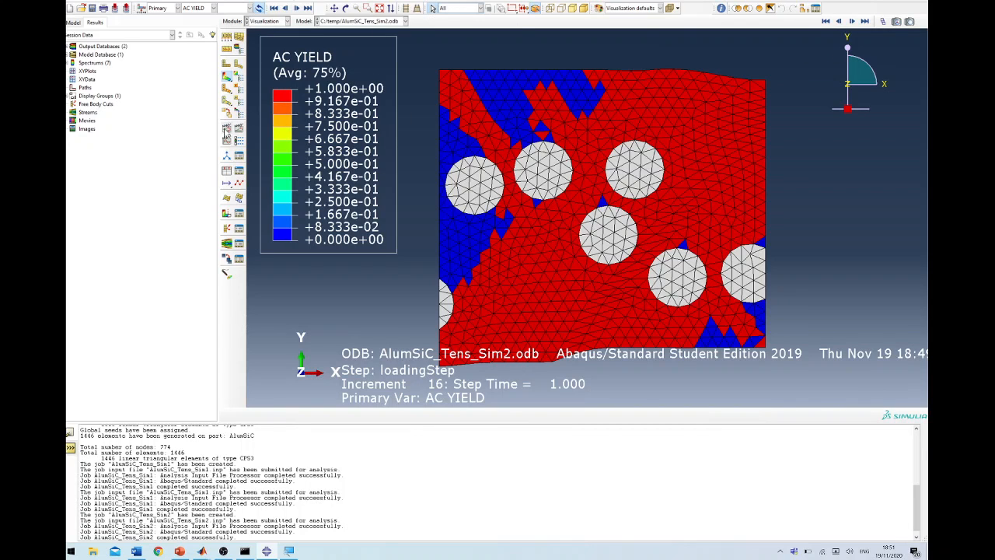
{"action": "left_click", "coordinate": [226, 129]}
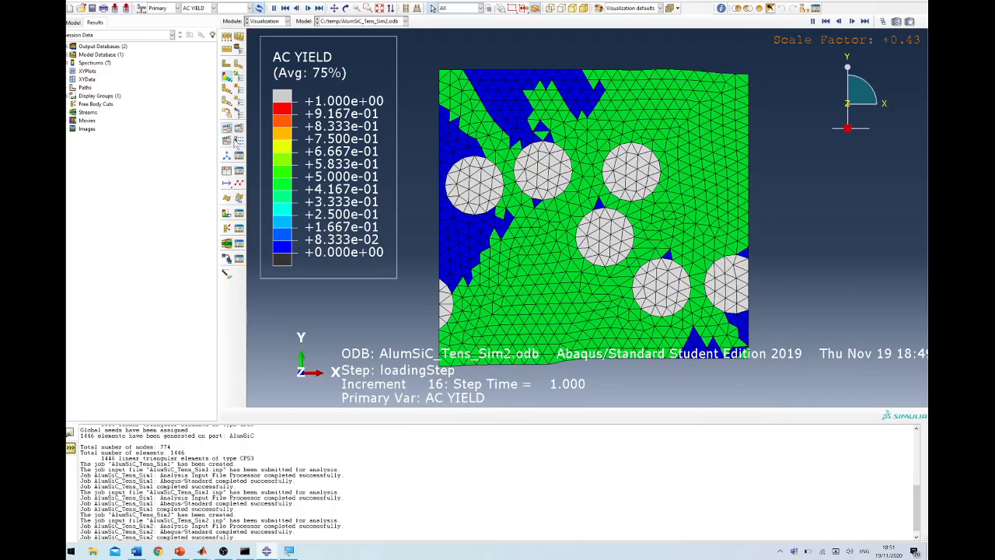
Switch the running scale factor animation to Mises stress S and back to plastic strain PE
{"action": "left_click", "coordinate": [194, 9]}
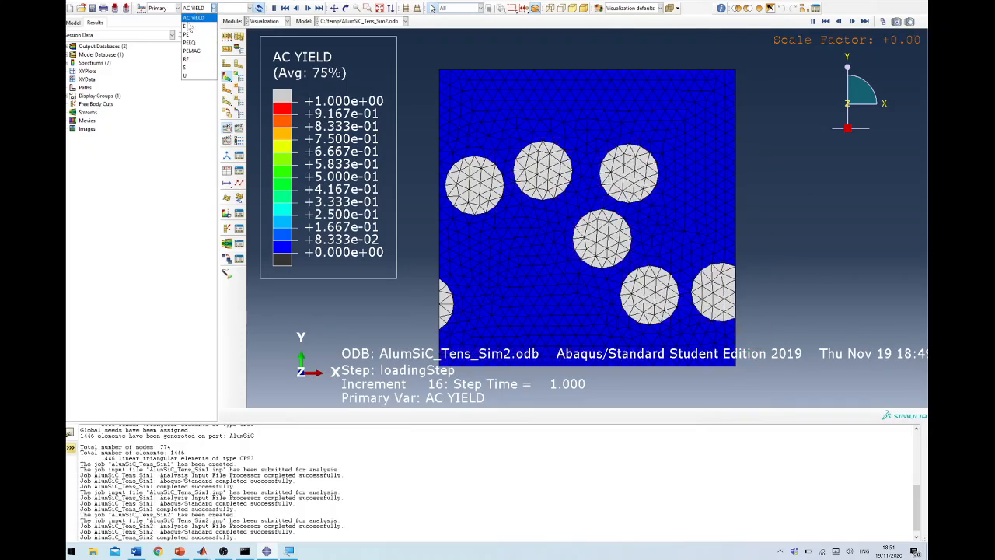
{"action": "left_click", "coordinate": [189, 69]}
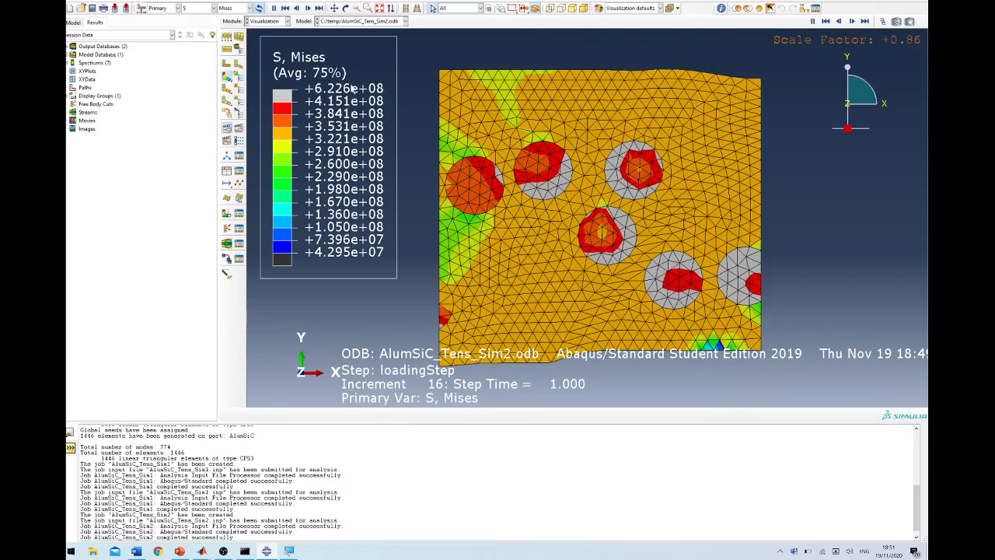
{"action": "left_click", "coordinate": [190, 8]}
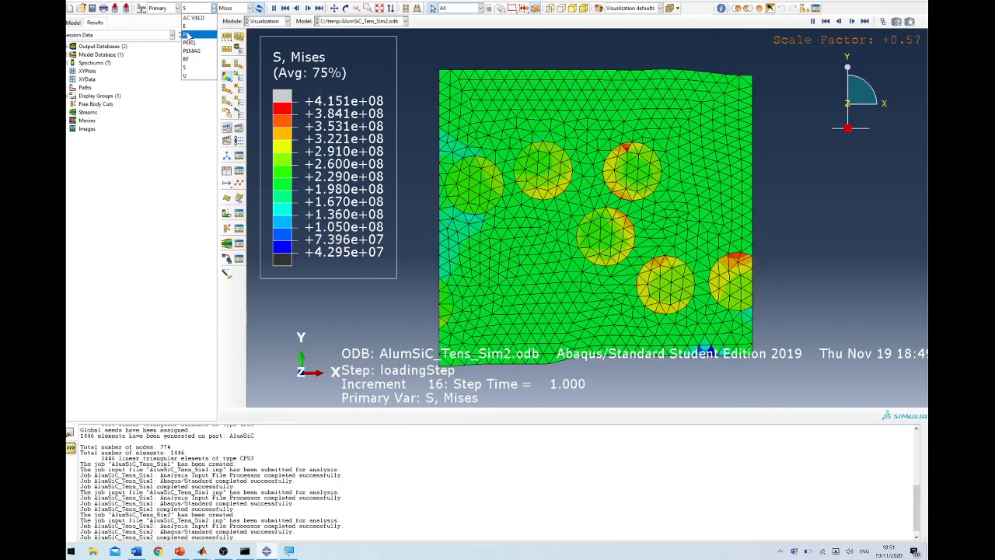
{"action": "left_click", "coordinate": [211, 49]}
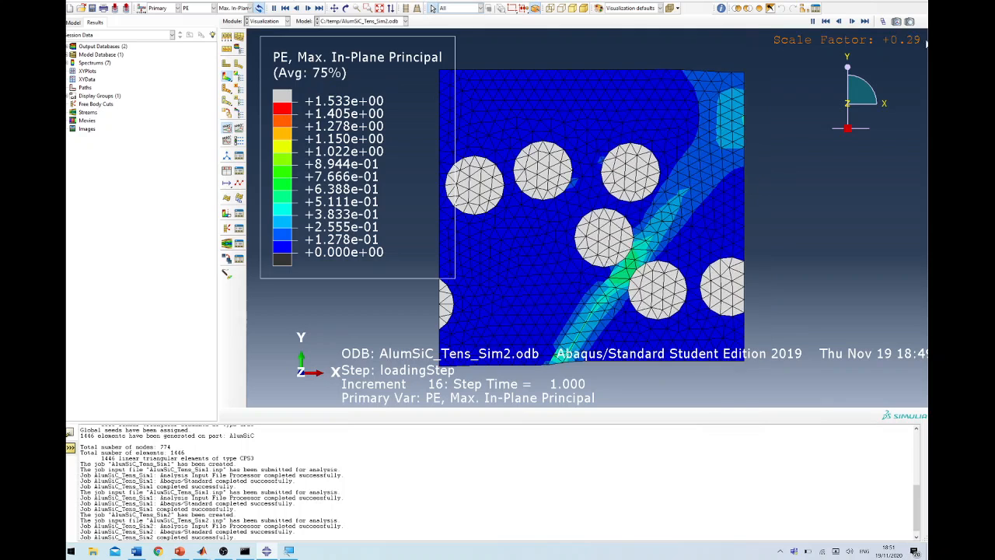
Stop the plastic strain animation on its last frame and enlarge the viewport by shrinking the message area
{"action": "left_click", "coordinate": [865, 22]}
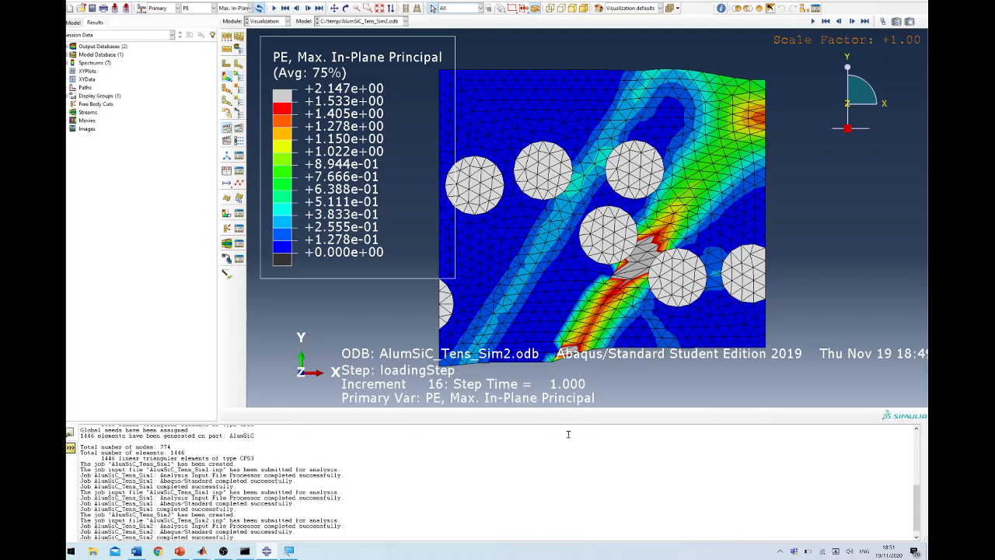
{"action": "left_click_drag", "start_coordinate": [572, 422], "coordinate": [587, 471]}
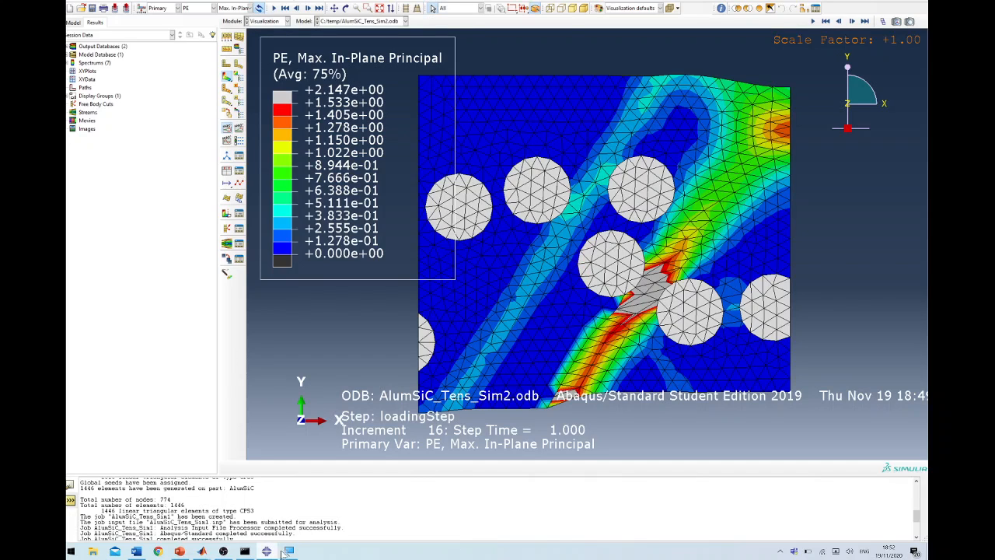
{"action": "left_click", "coordinate": [244, 552]}
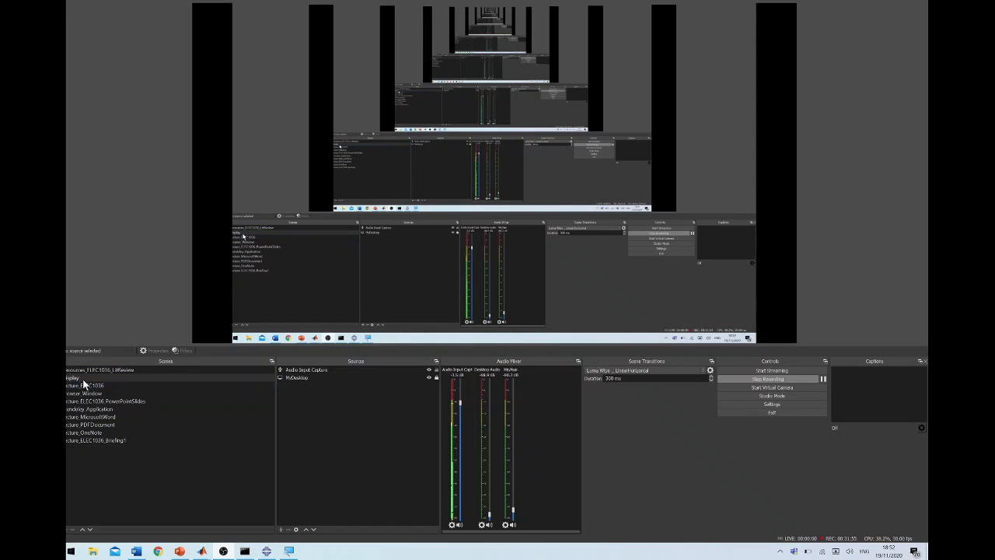